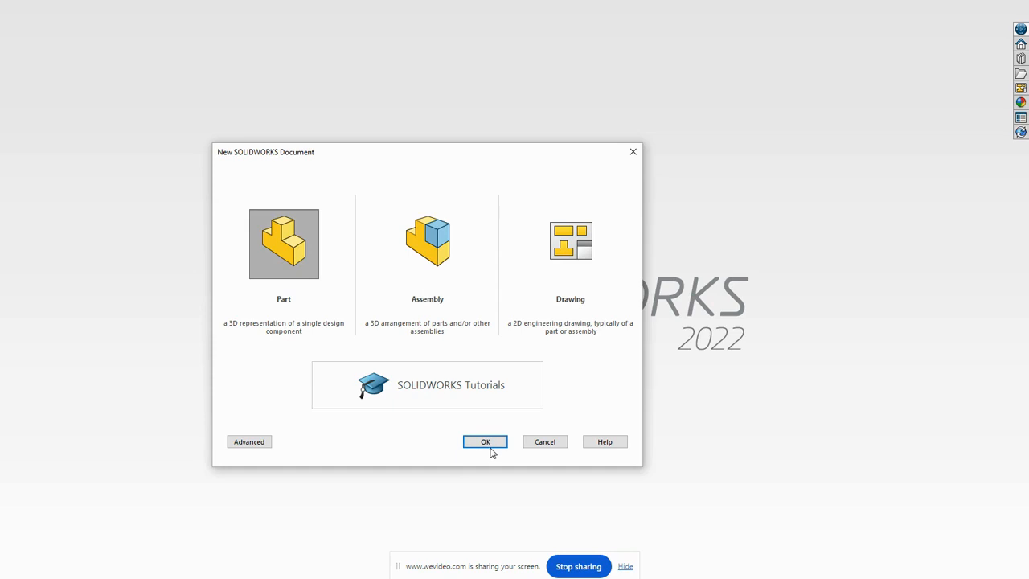
Create a new part document and start a sketch on the Front Plane.
{"action": "left_click", "coordinate": [489, 443]}
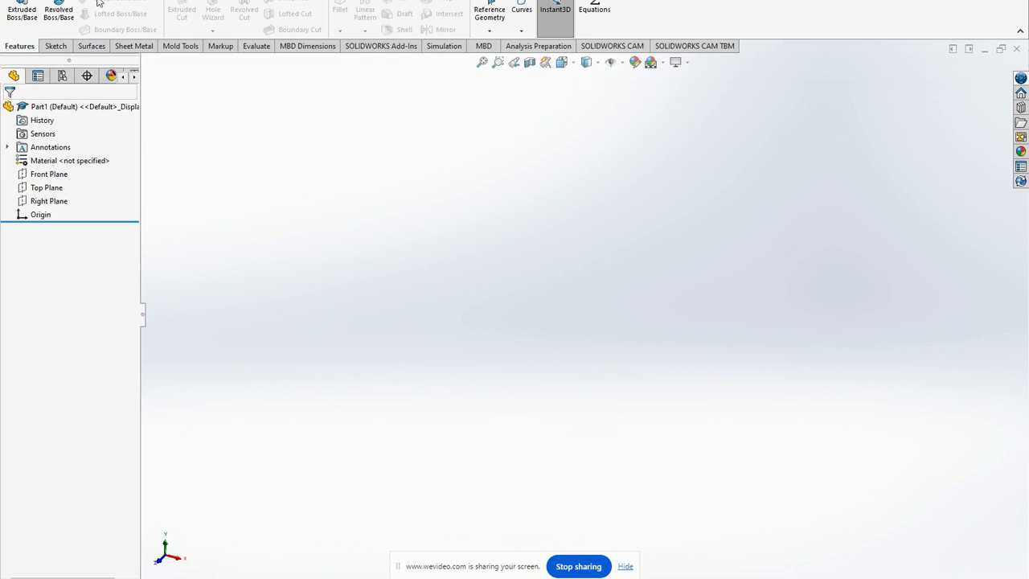
{"action": "left_click", "coordinate": [58, 176]}
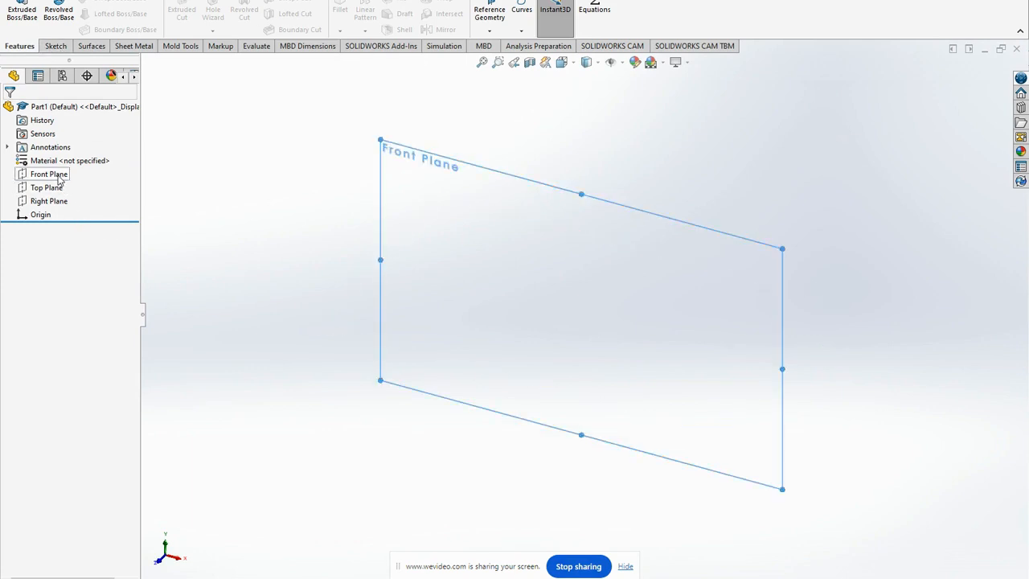
{"action": "left_click", "coordinate": [64, 157]}
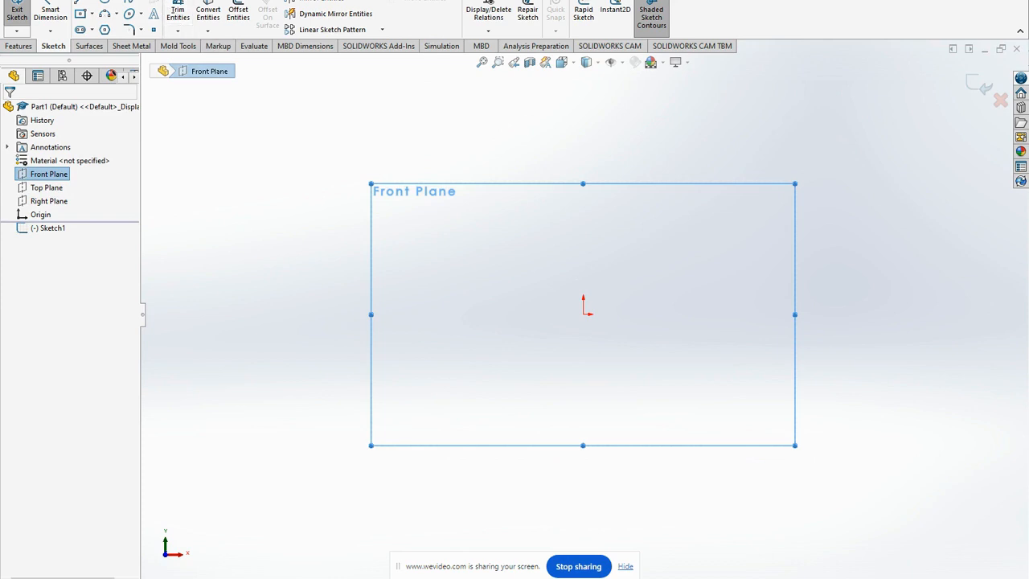
Start the Sketch Picture tool and browse to the StaffShare > Communications > Logos folder on the EHS network drive.
{"action": "left_click", "coordinate": [190, 0]}
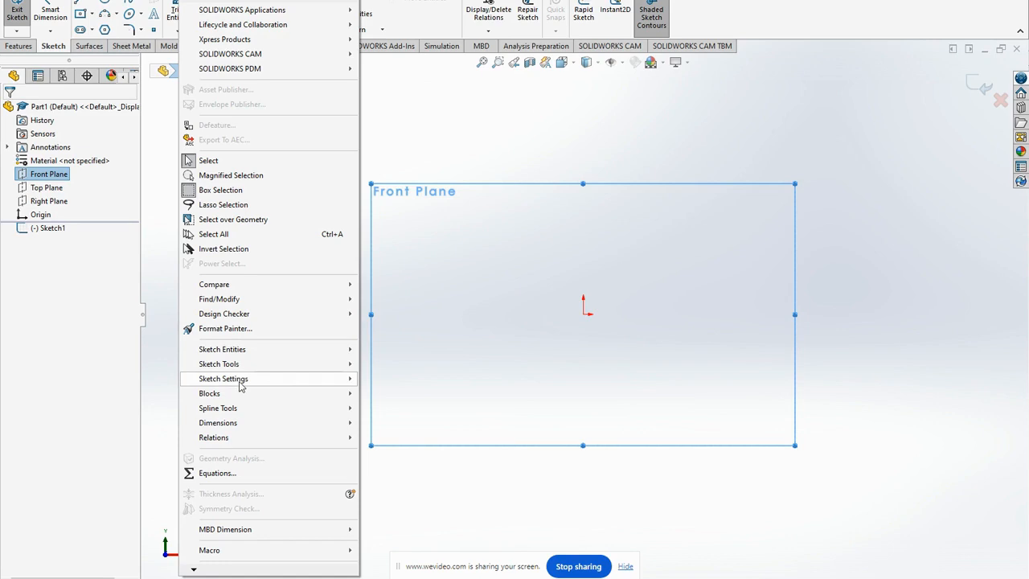
{"action": "mouse_move", "coordinate": [248, 366]}
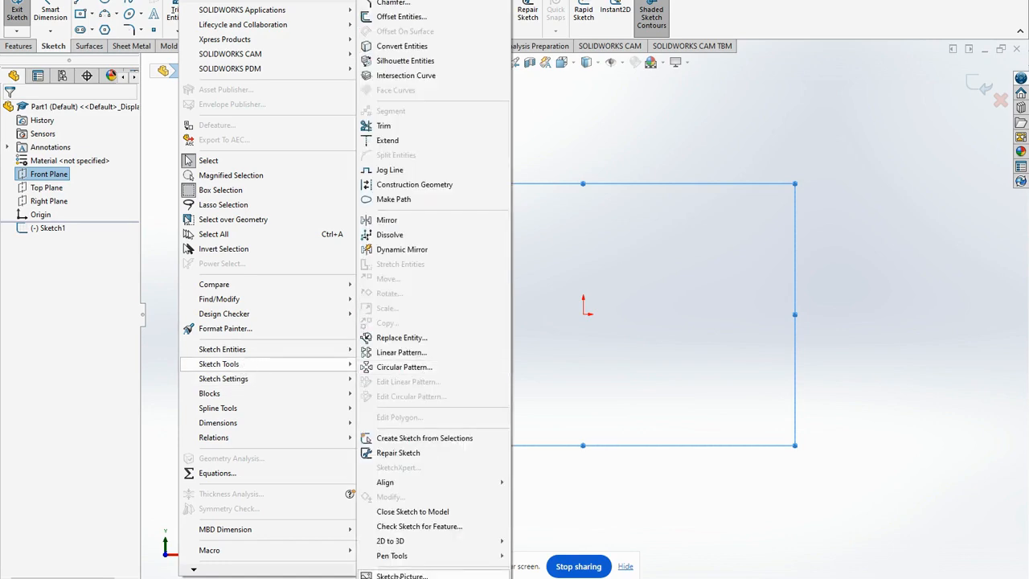
{"action": "left_click", "coordinate": [400, 576]}
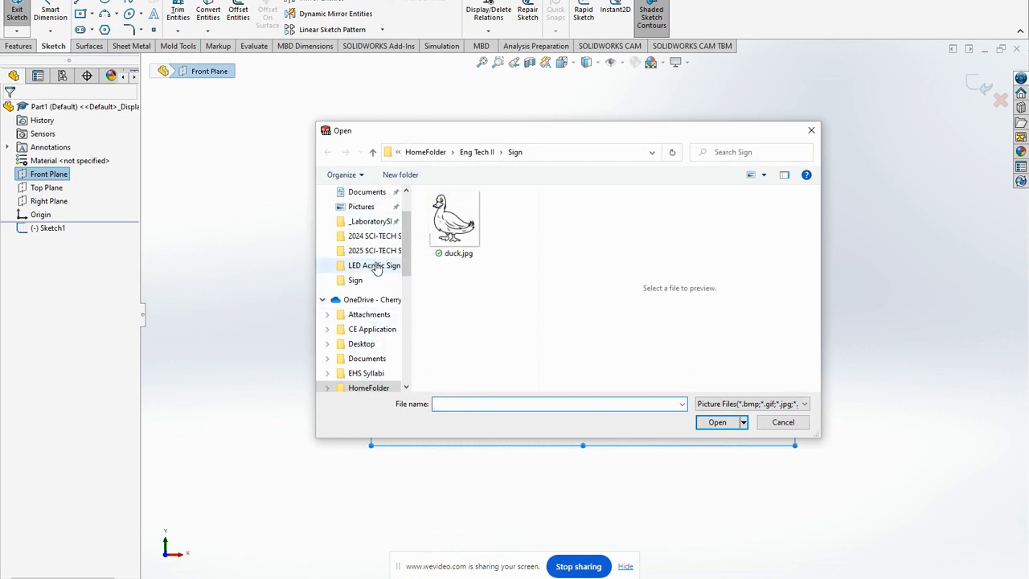
{"action": "scroll", "coordinate": [406, 225], "scroll_direction": "up", "scroll_amount": 2}
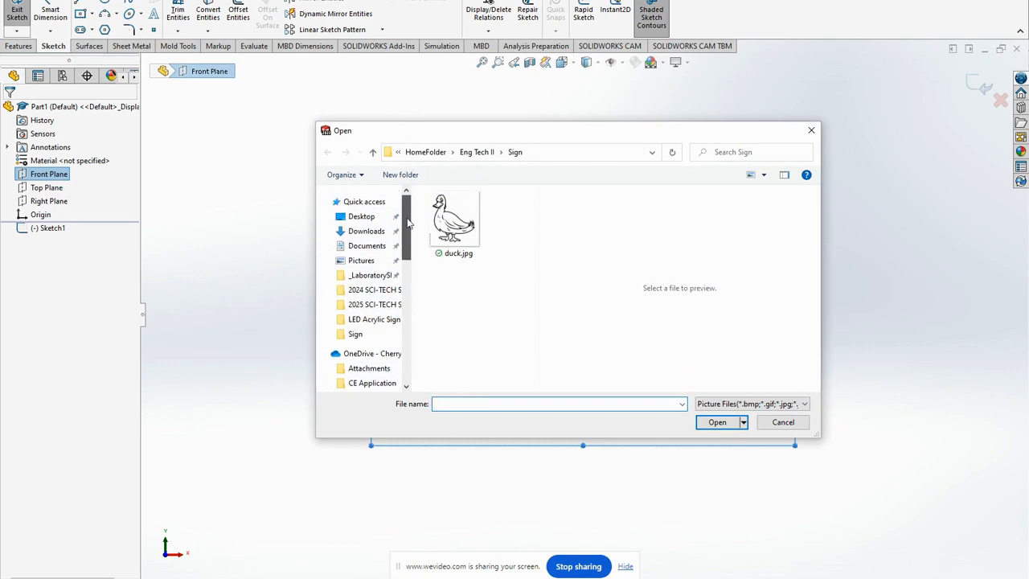
{"action": "scroll", "coordinate": [384, 293], "scroll_direction": "down", "scroll_amount": 5}
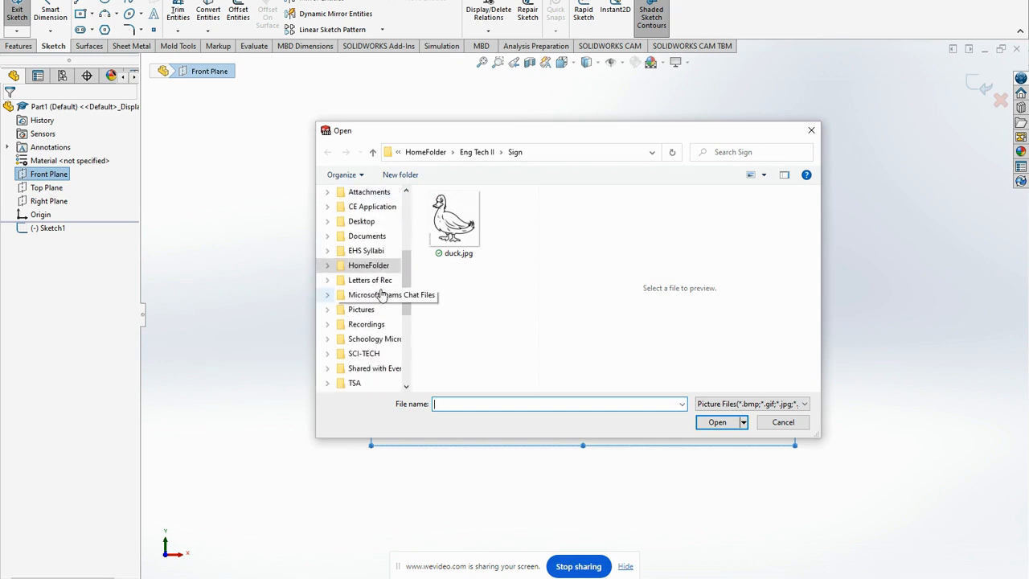
{"action": "scroll", "coordinate": [378, 291], "scroll_direction": "down", "scroll_amount": 3}
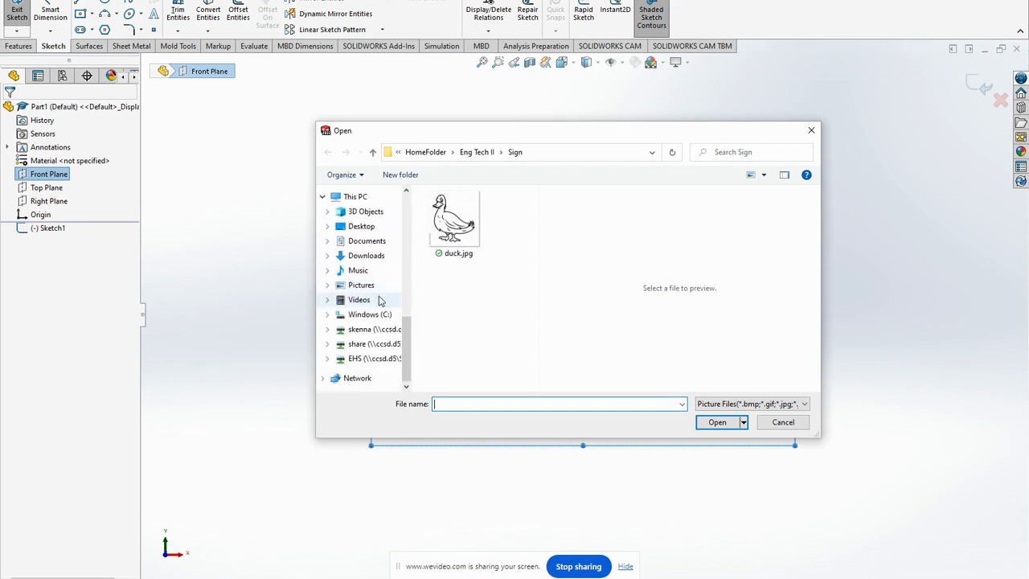
{"action": "left_click", "coordinate": [359, 344]}
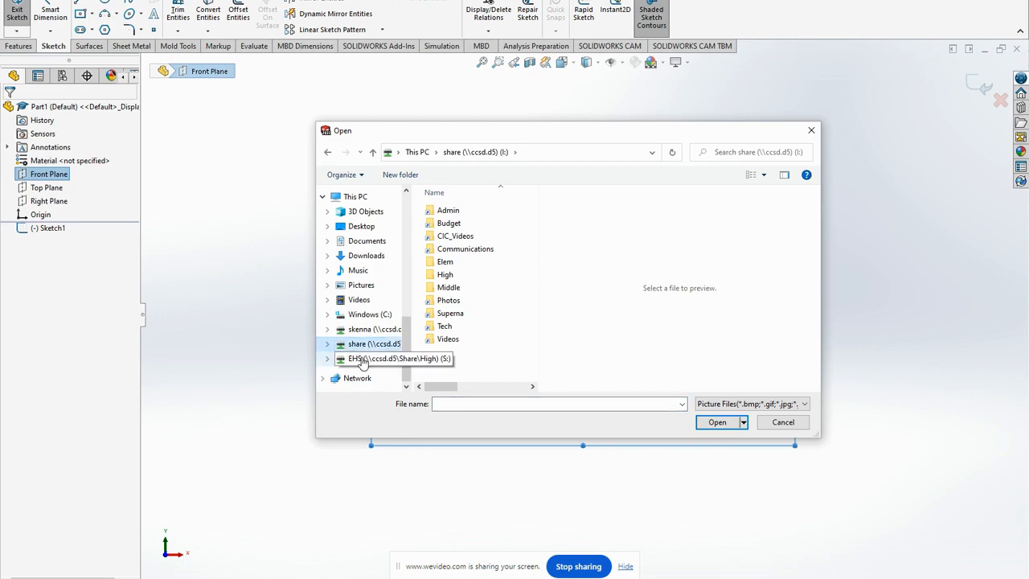
{"action": "left_click", "coordinate": [361, 358]}
{"action": "double_click", "coordinate": [454, 210]}
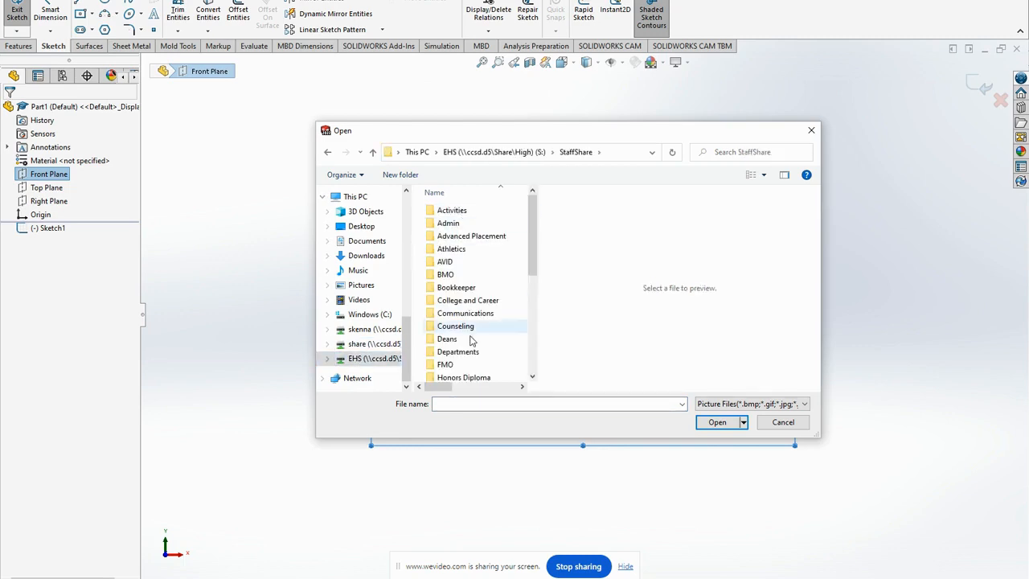
{"action": "double_click", "coordinate": [478, 314]}
{"action": "scroll", "coordinate": [482, 328], "scroll_direction": "down", "scroll_amount": 3}
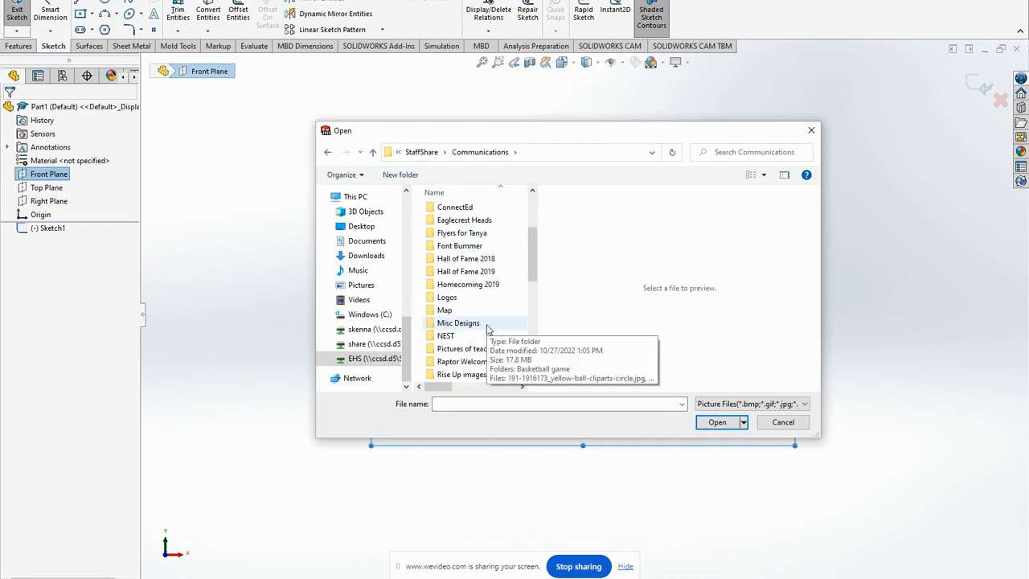
{"action": "double_click", "coordinate": [472, 298]}
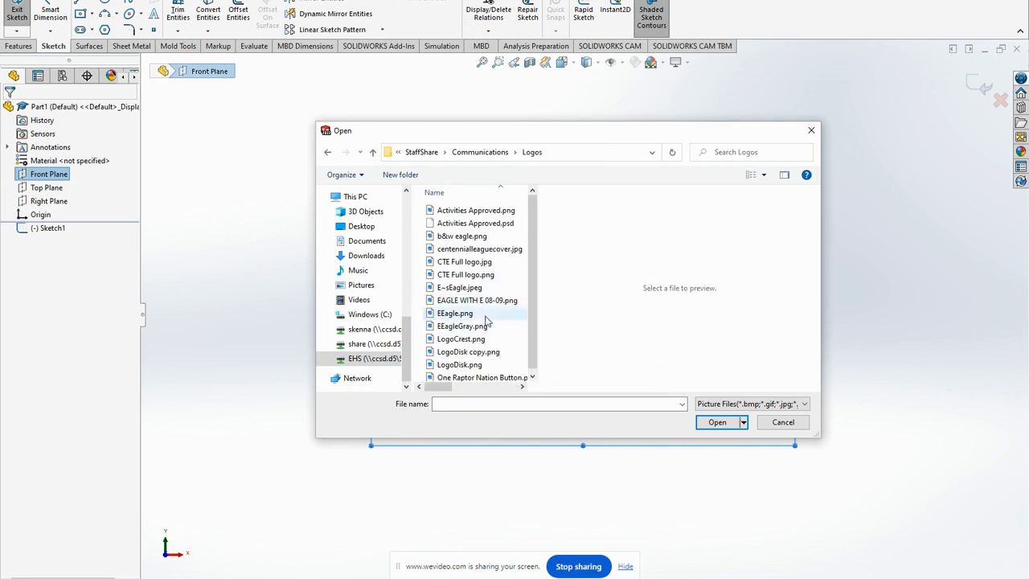
Insert EEagle.png as the sketch picture and set its width to 7 in.
{"action": "left_click", "coordinate": [456, 313]}
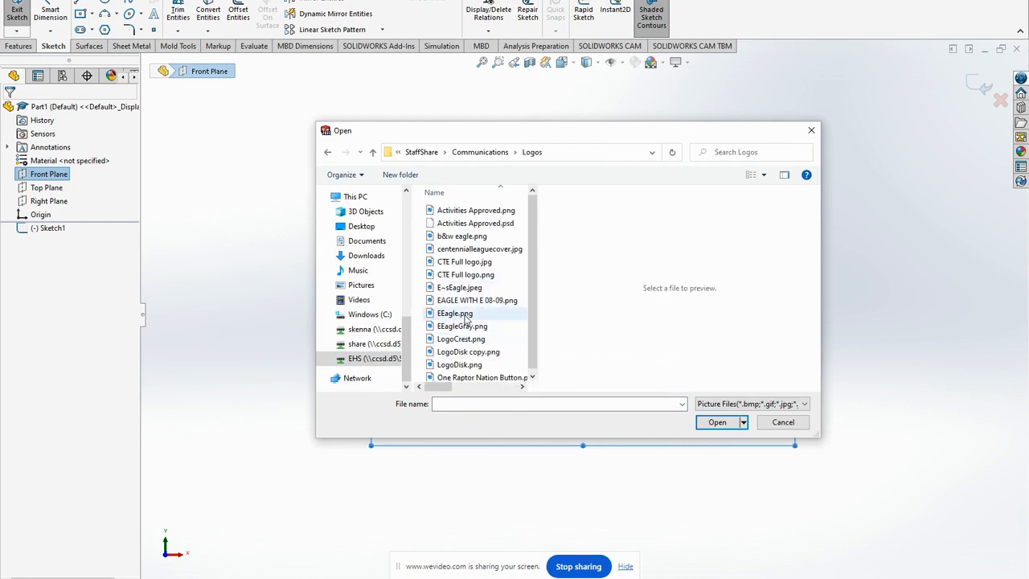
{"action": "left_click", "coordinate": [709, 422]}
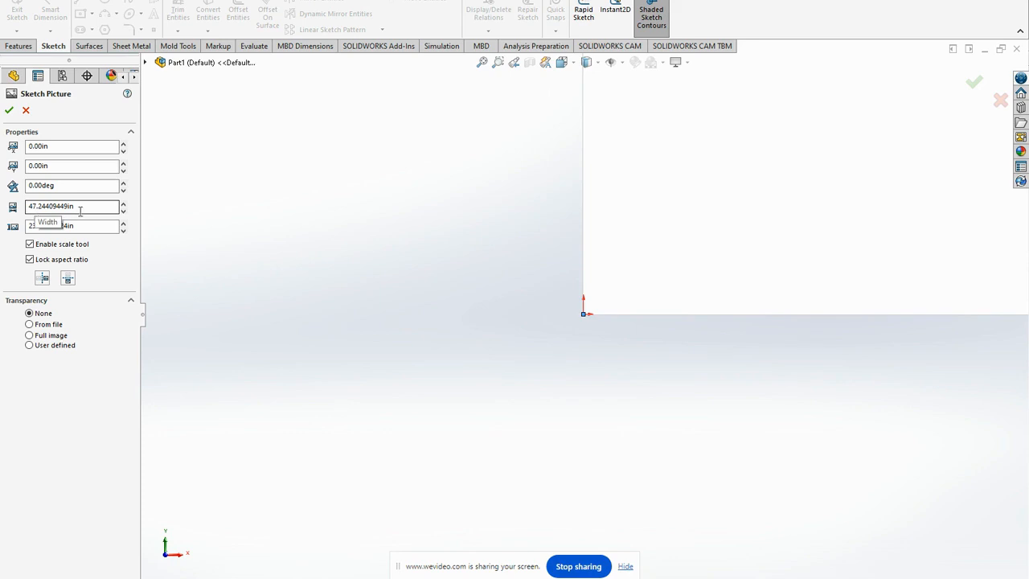
{"action": "left_click_drag", "start_coordinate": [80, 207], "coordinate": [2, 219]}
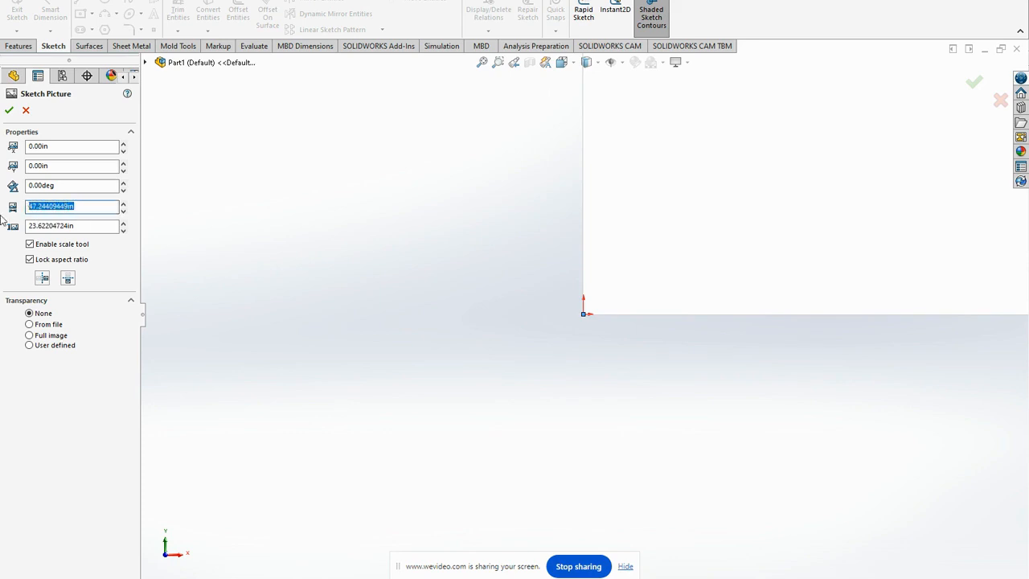
{"action": "type", "text": "7"}
{"action": "key", "text": "Return"}
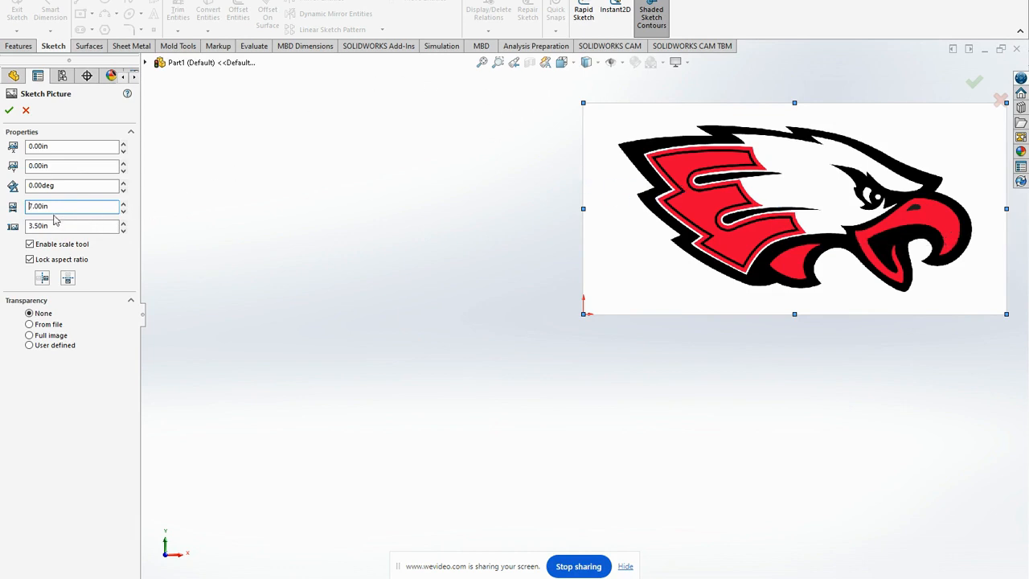
{"action": "left_click", "coordinate": [9, 111]}
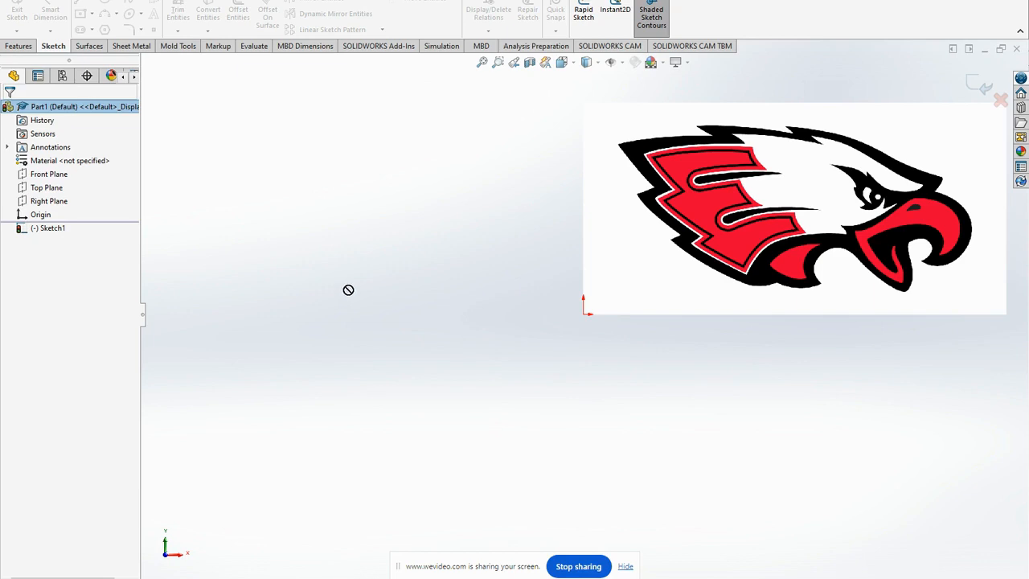
Exit the picture sketch and start a second sketch on the Front Plane.
{"action": "left_click", "coordinate": [17, 12]}
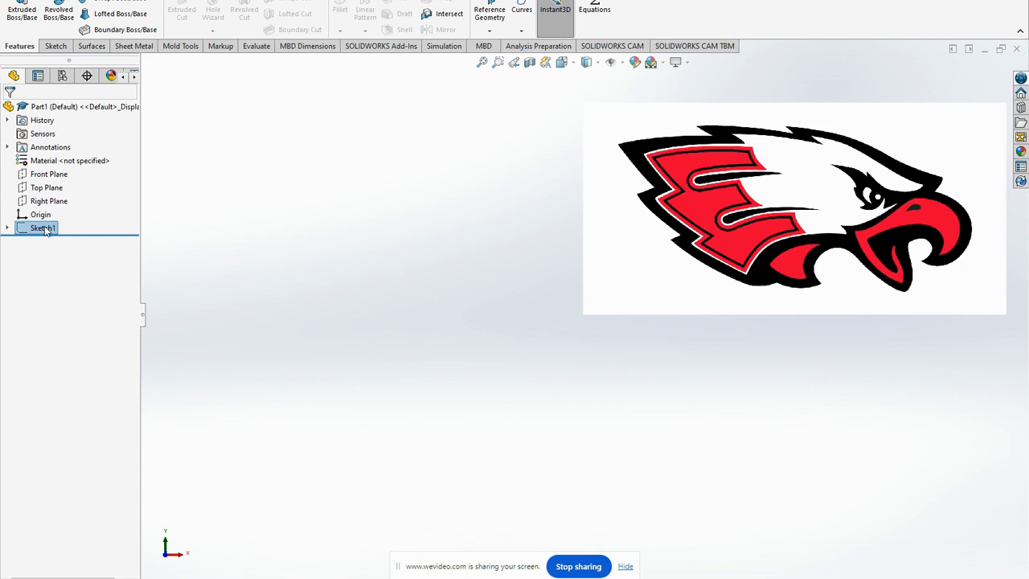
{"action": "left_click", "coordinate": [58, 176]}
{"action": "left_click", "coordinate": [69, 157]}
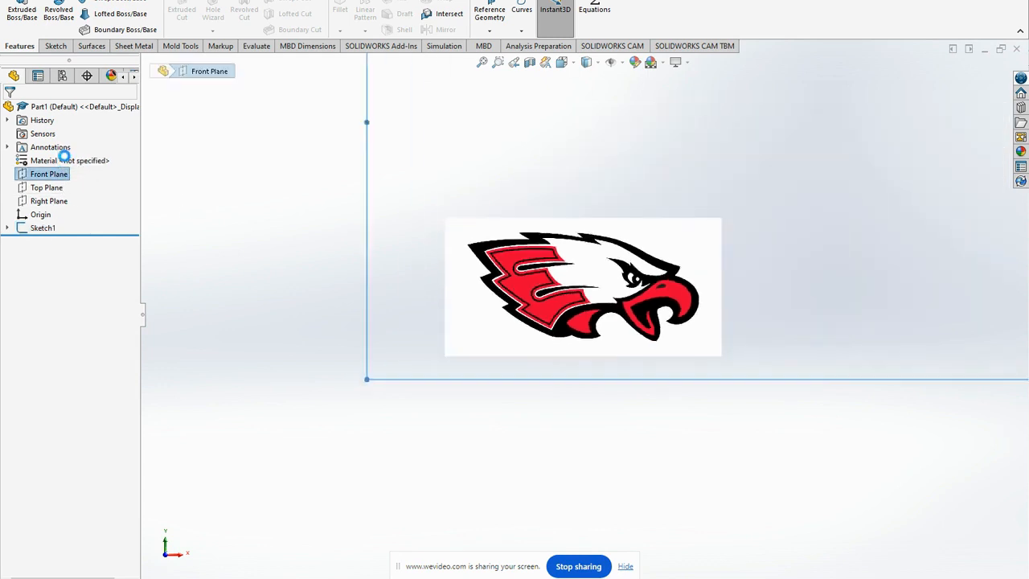
{"action": "left_click_drag", "start_coordinate": [911, 214], "coordinate": [453, 282]}
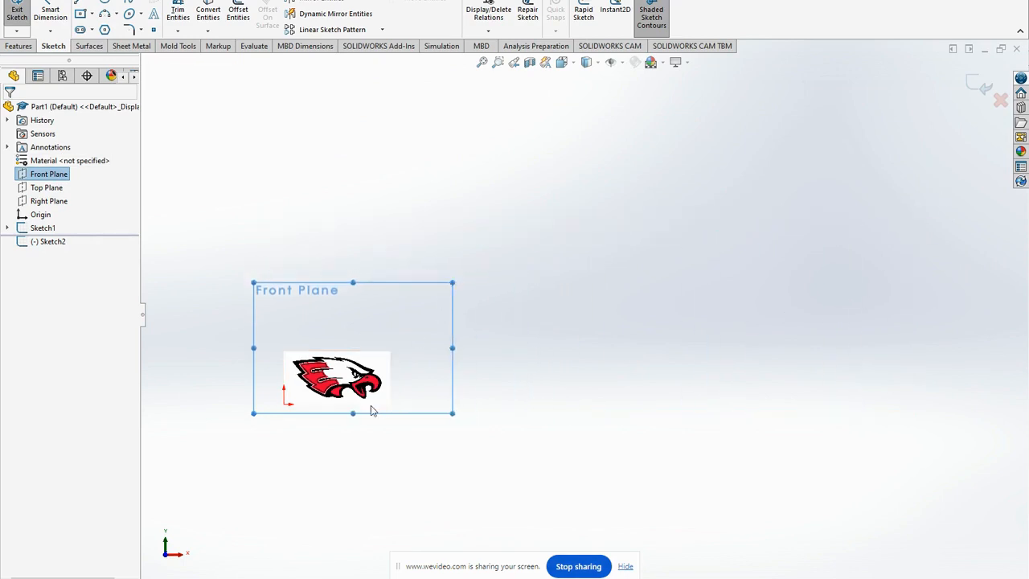
{"action": "scroll", "coordinate": [340, 404], "scroll_direction": "up", "scroll_amount": 2}
{"action": "scroll", "coordinate": [466, 340], "scroll_direction": "down", "scroll_amount": 6}
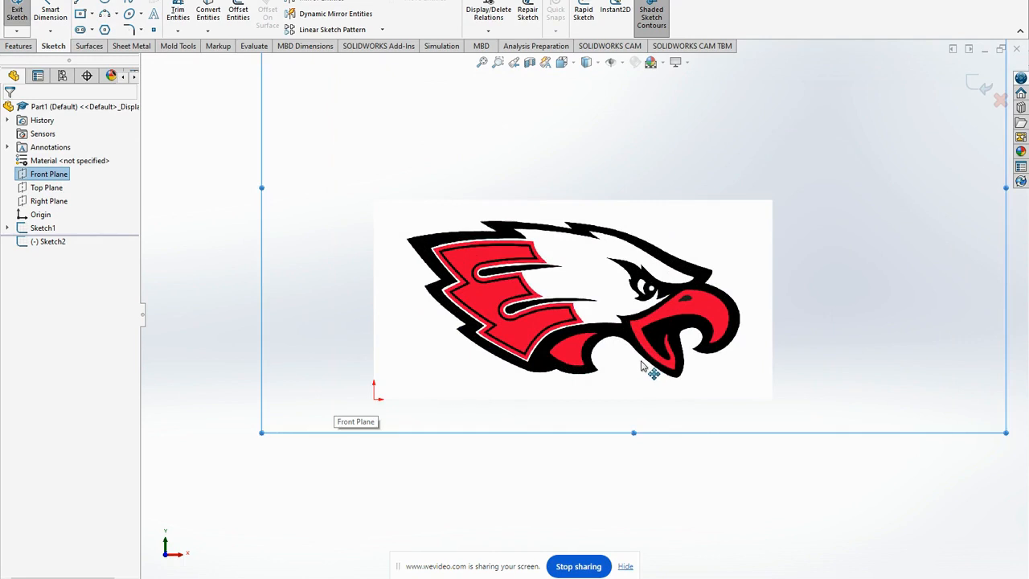
{"action": "scroll", "coordinate": [641, 366], "scroll_direction": "down", "scroll_amount": 2}
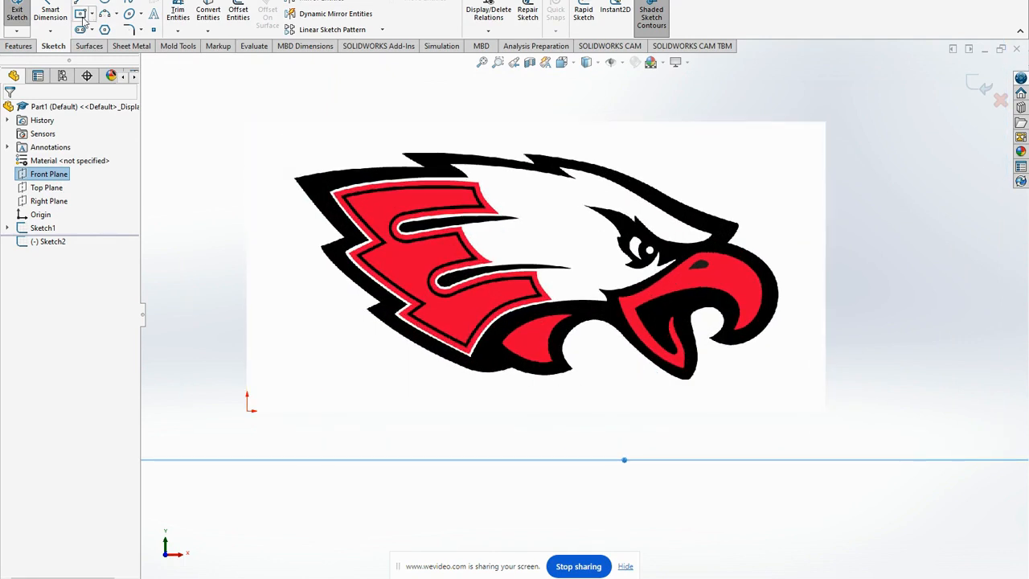
Sketch a center rectangle about 3.04 in wide and 0.45 in high, centered on the picture's lower edge below the eagle's neck.
{"action": "left_click", "coordinate": [82, 15]}
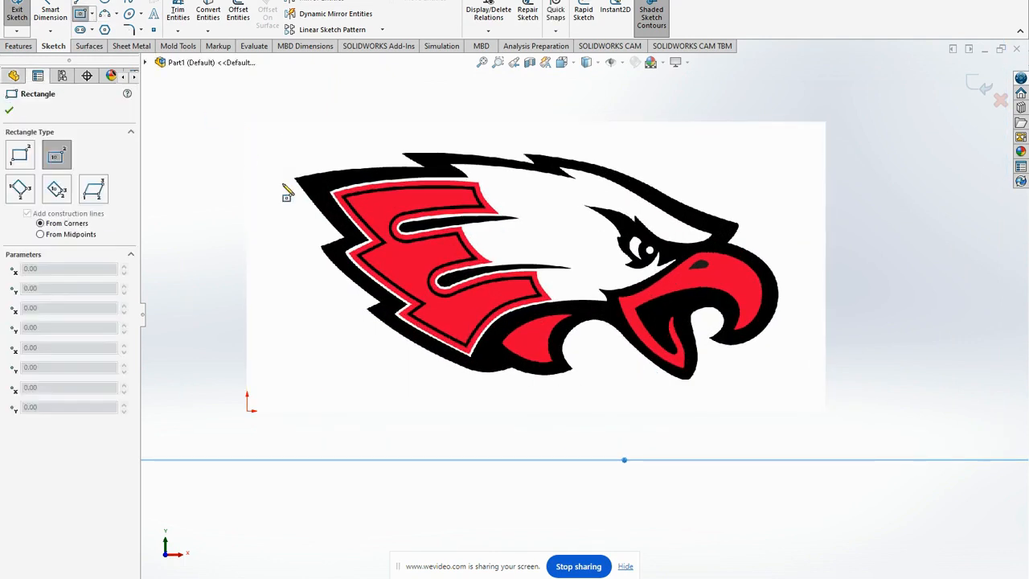
{"action": "left_click", "coordinate": [524, 410]}
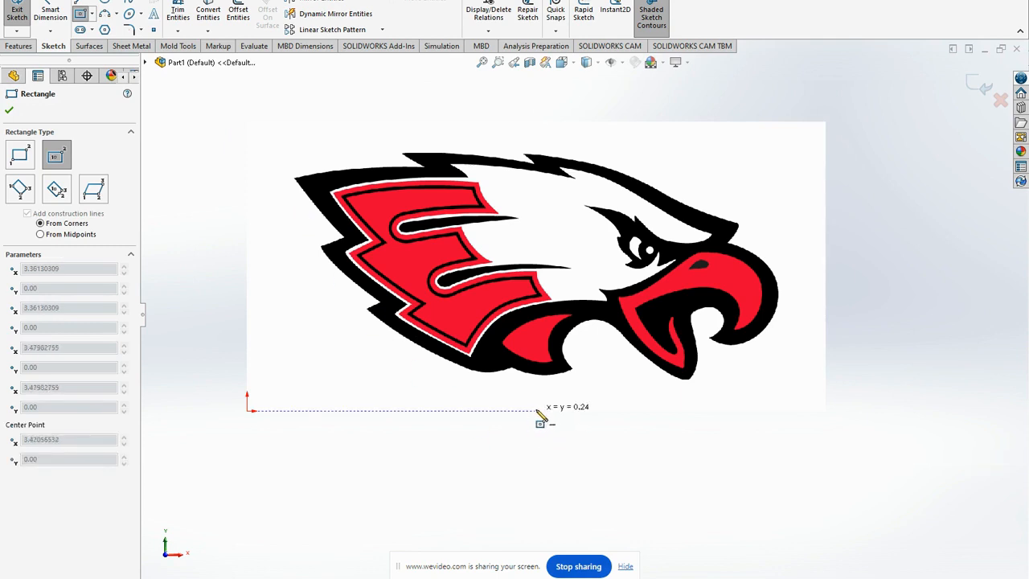
{"action": "left_click", "coordinate": [650, 429]}
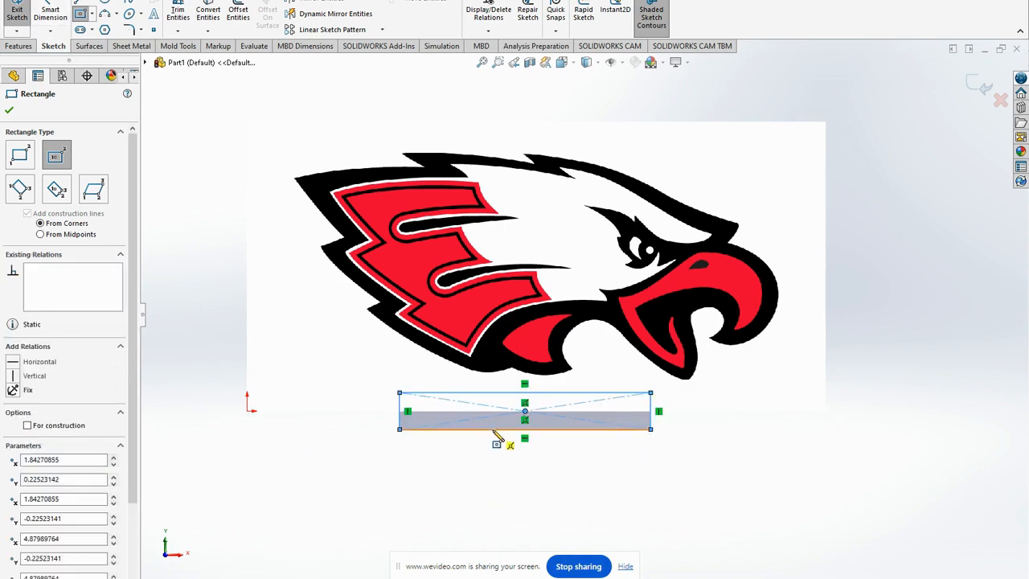
Dimension the rectangle 3 in wide and 0.5 in high.
{"action": "left_click", "coordinate": [50, 14]}
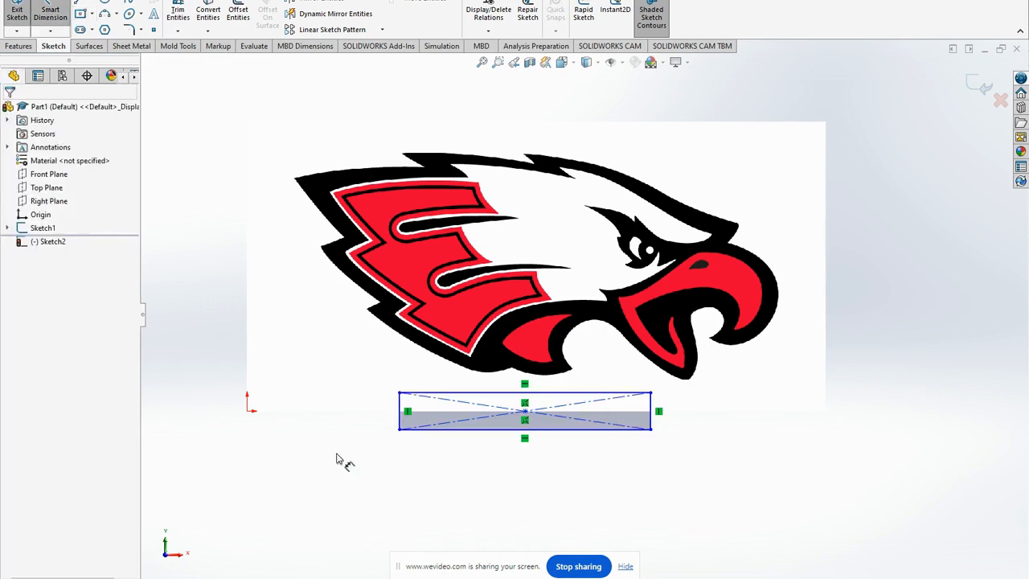
{"action": "left_click", "coordinate": [494, 429]}
{"action": "left_click", "coordinate": [494, 482]}
{"action": "type", "text": "3"}
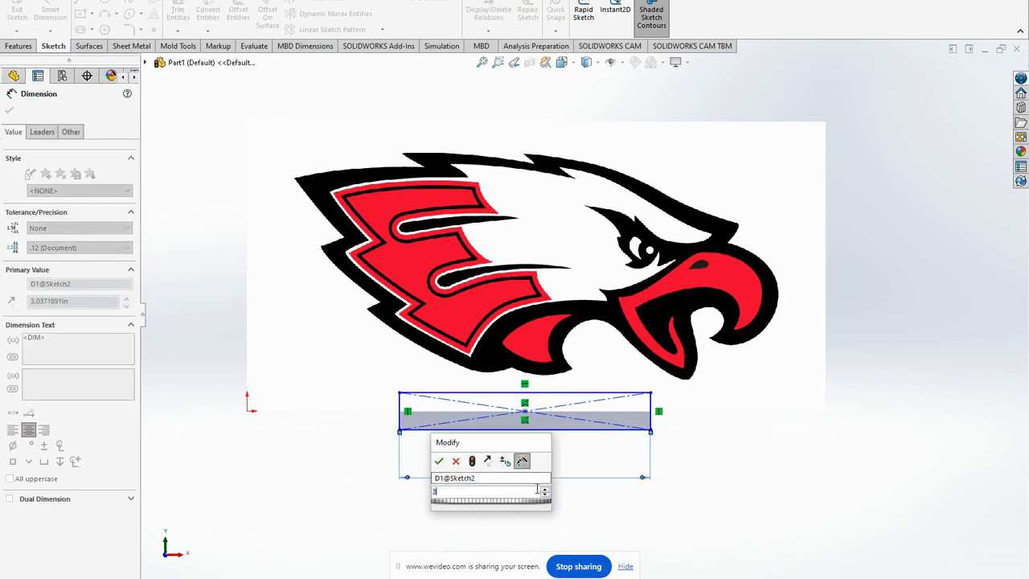
{"action": "key", "text": "Return"}
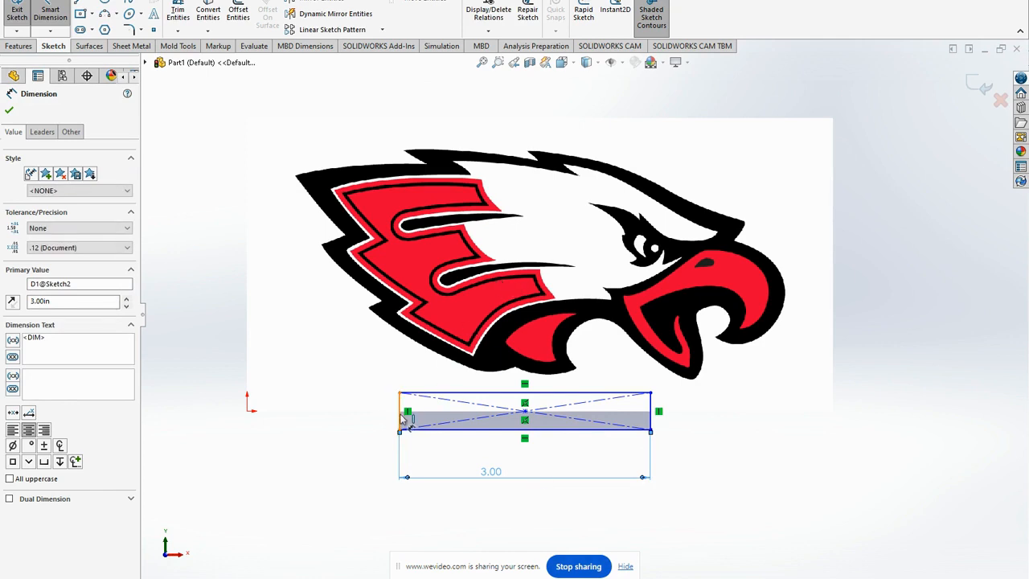
{"action": "left_click", "coordinate": [399, 413]}
{"action": "left_click", "coordinate": [373, 419]}
{"action": "type", "text": ".5"}
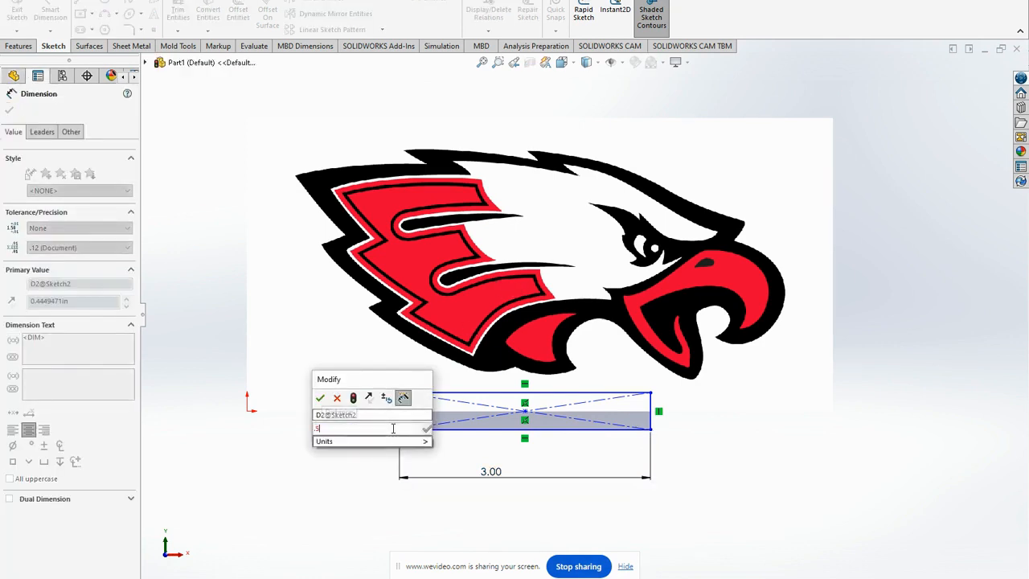
{"action": "key", "text": "Return"}
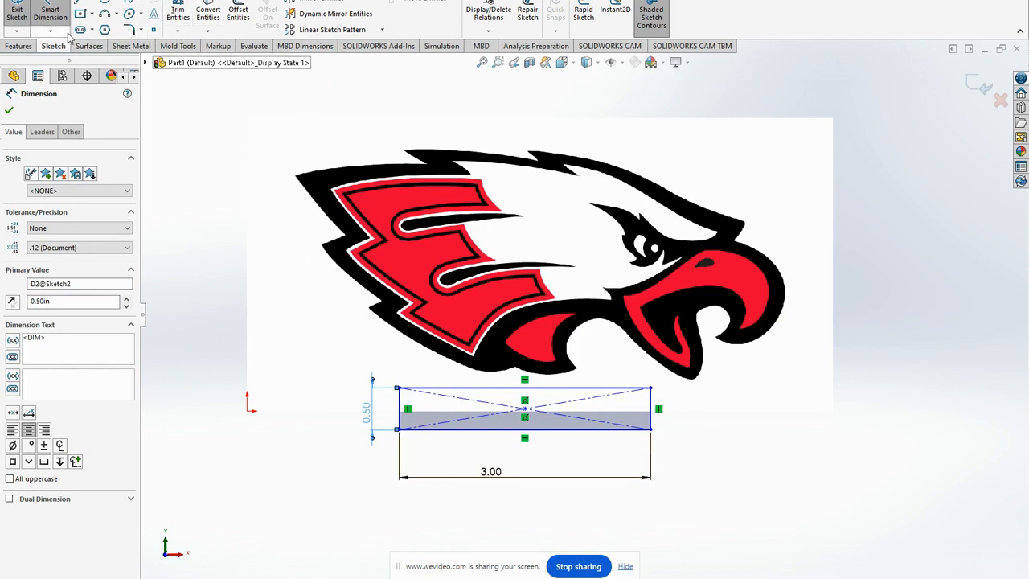
Dimension the horizontal distance from the origin to the rectangle's center point as 3.5 in.
{"action": "left_click", "coordinate": [248, 412]}
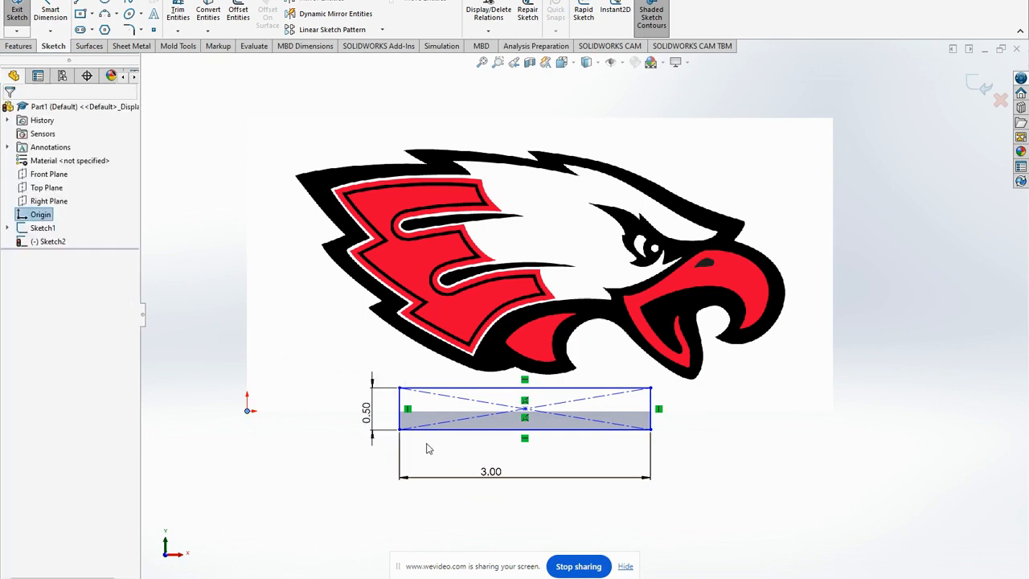
{"action": "left_click", "coordinate": [525, 410]}
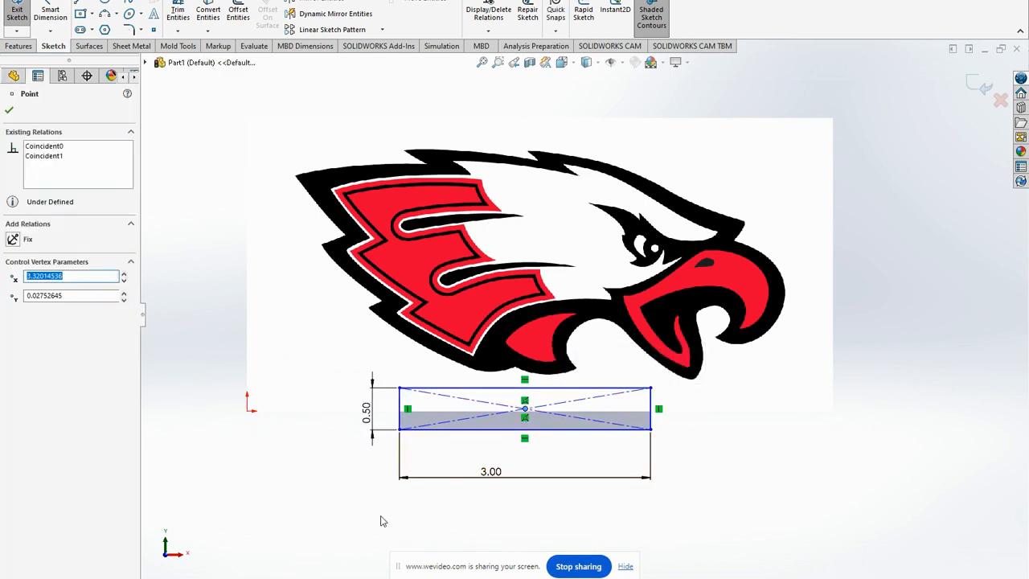
{"action": "left_click", "coordinate": [50, 13]}
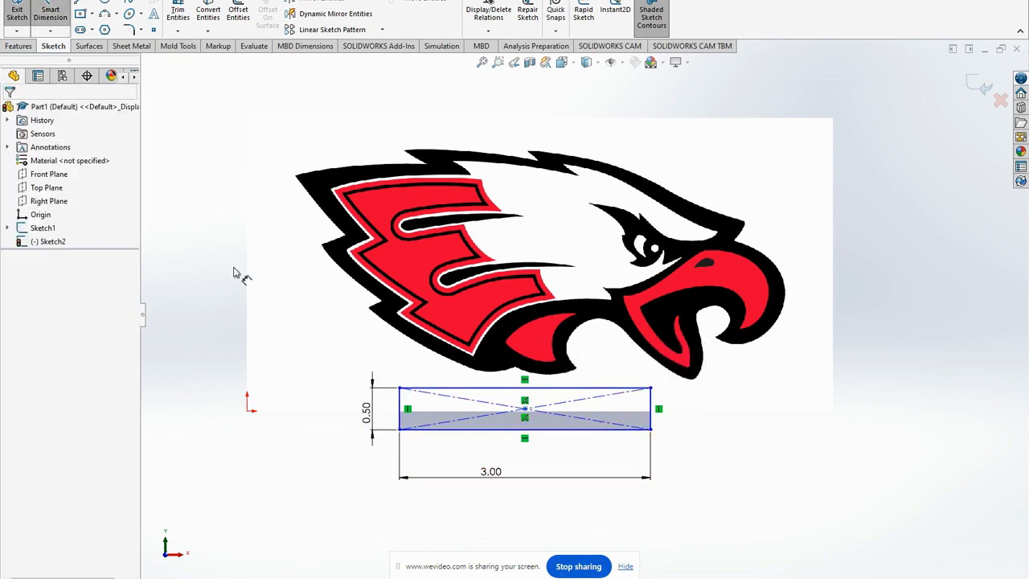
{"action": "left_click", "coordinate": [249, 411]}
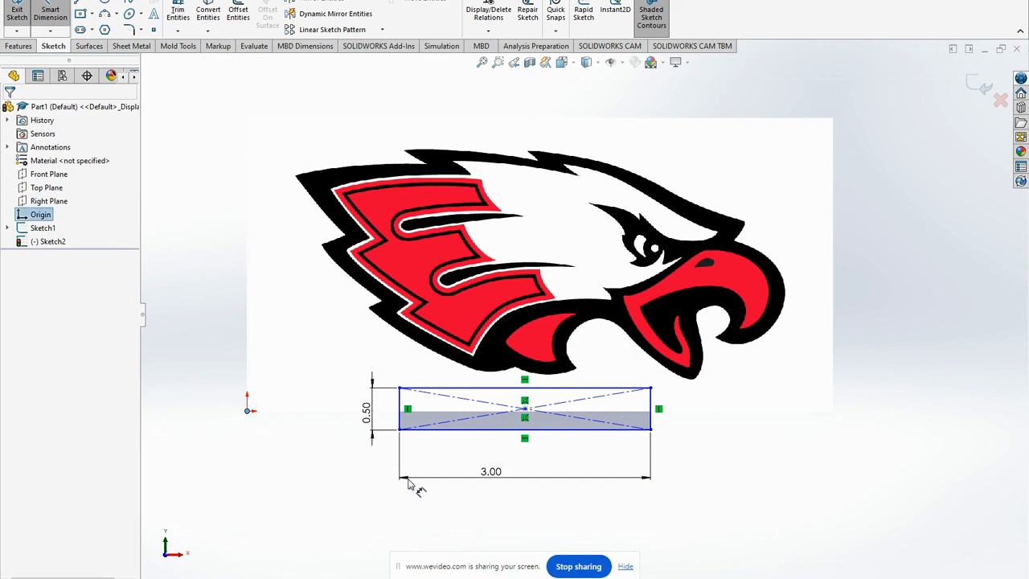
{"action": "left_click", "coordinate": [525, 411]}
{"action": "left_click", "coordinate": [374, 518]}
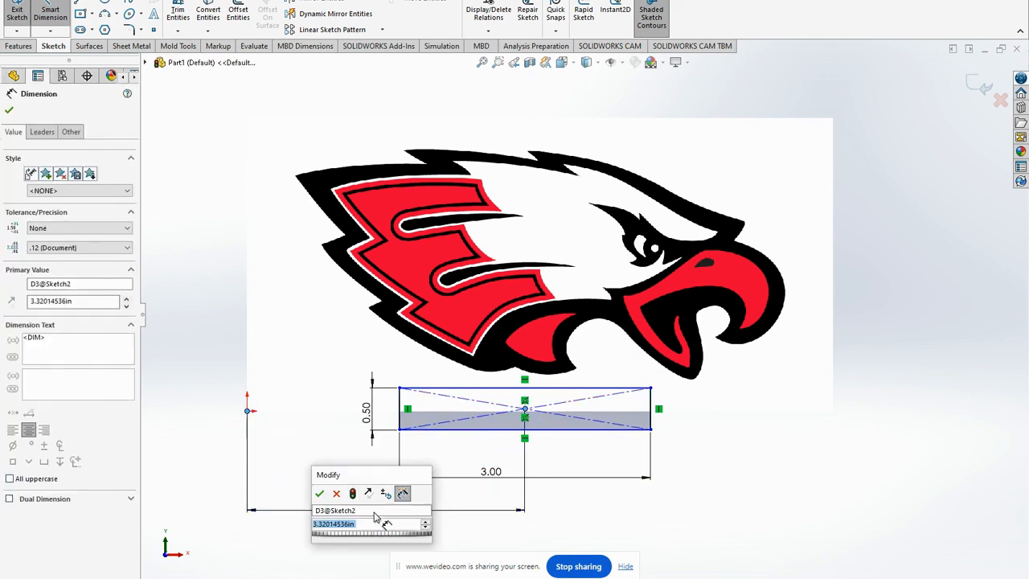
{"action": "type", "text": "3.5"}
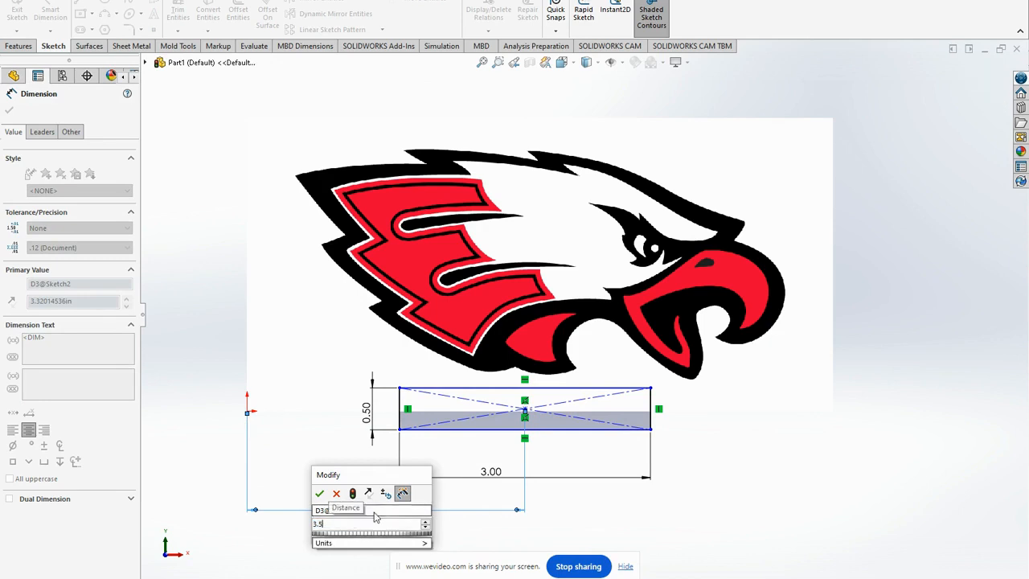
{"action": "key", "text": "Return"}
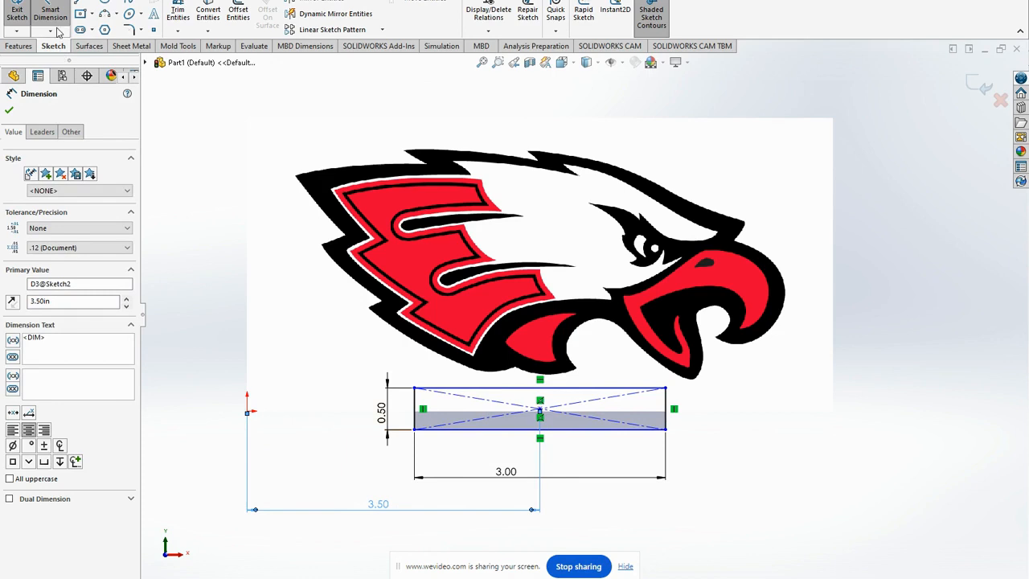
Move the rectangle below the picture and dimension its center point 0.25 in vertically from the origin.
{"action": "left_click_drag", "start_coordinate": [552, 429], "coordinate": [558, 475]}
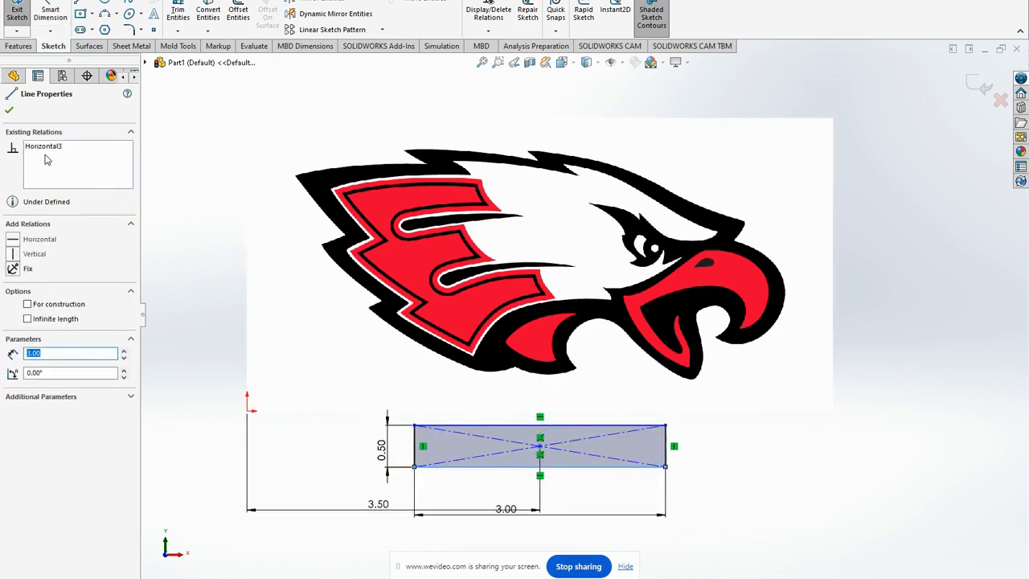
{"action": "left_click", "coordinate": [50, 15]}
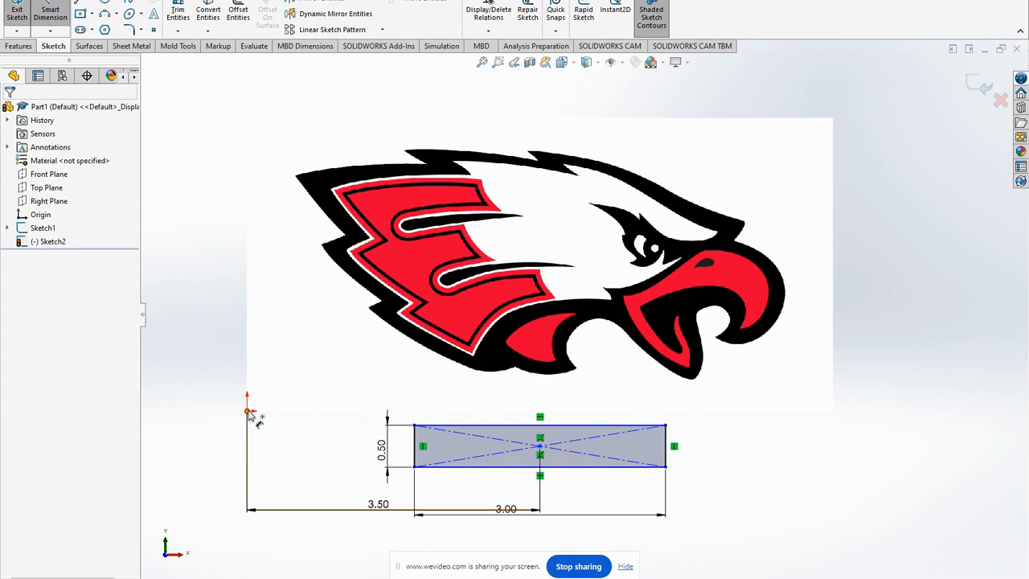
{"action": "left_click", "coordinate": [249, 412]}
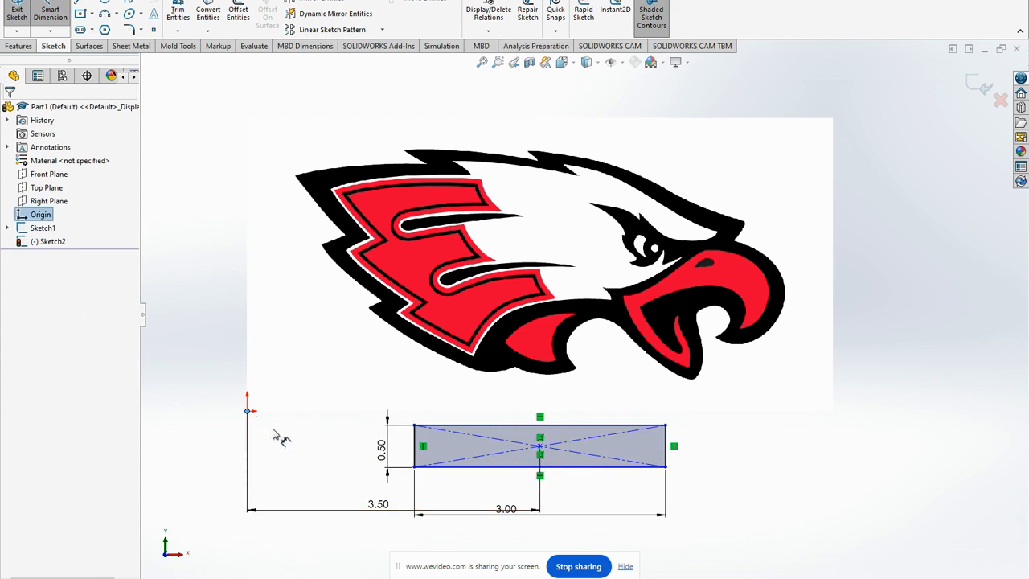
{"action": "left_click", "coordinate": [541, 452]}
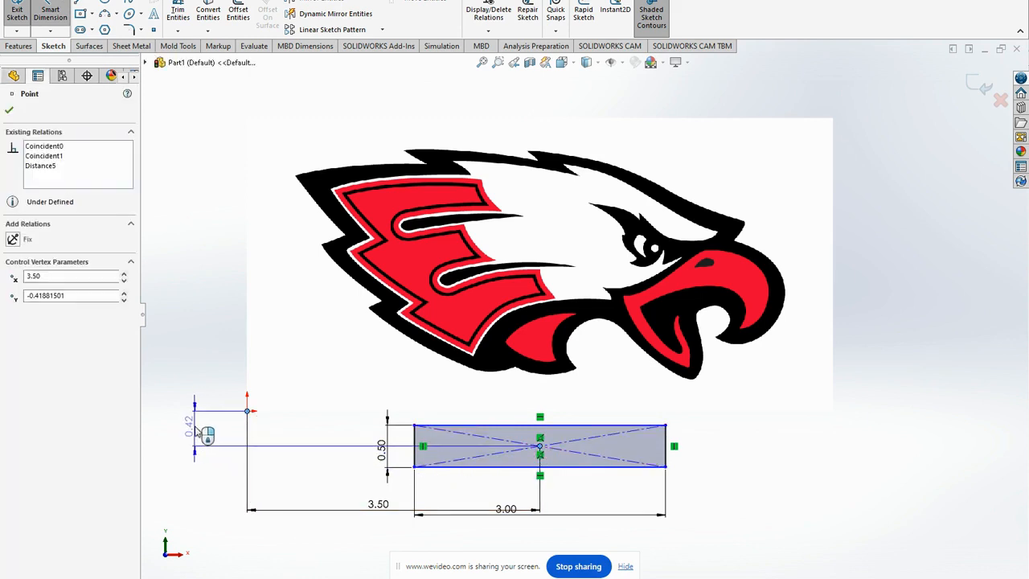
{"action": "left_click", "coordinate": [198, 432]}
{"action": "type", "text": ".25"}
{"action": "key", "text": "Return"}
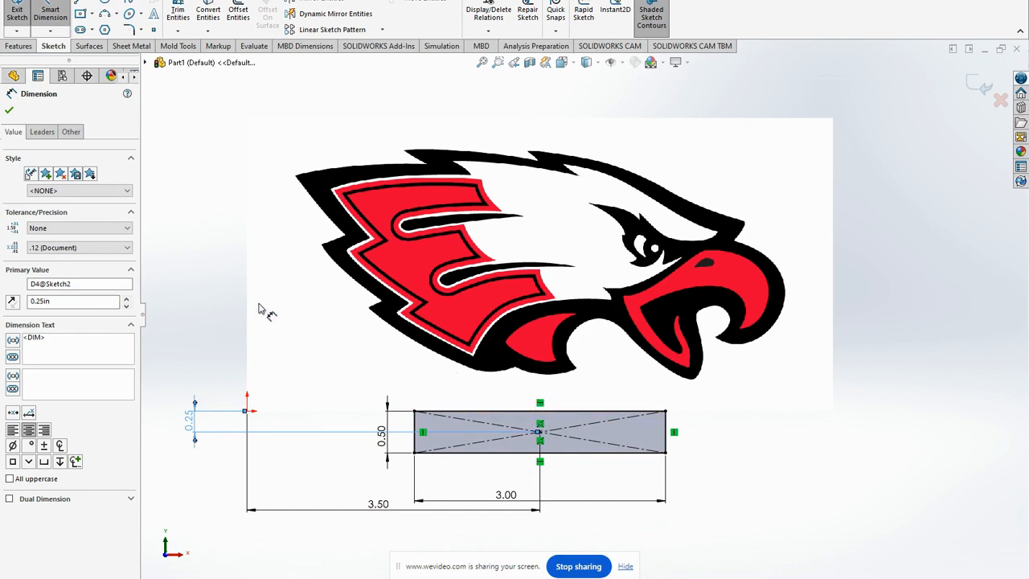
Convert the rectangle's top edge to construction geometry.
{"action": "left_click", "coordinate": [536, 411]}
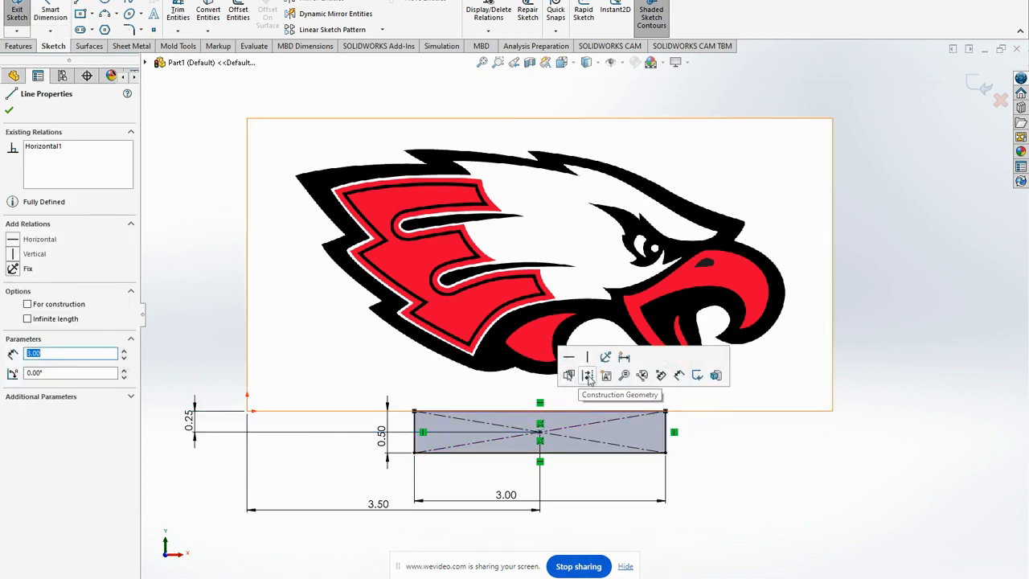
{"action": "left_click", "coordinate": [587, 375]}
{"action": "left_click", "coordinate": [721, 467]}
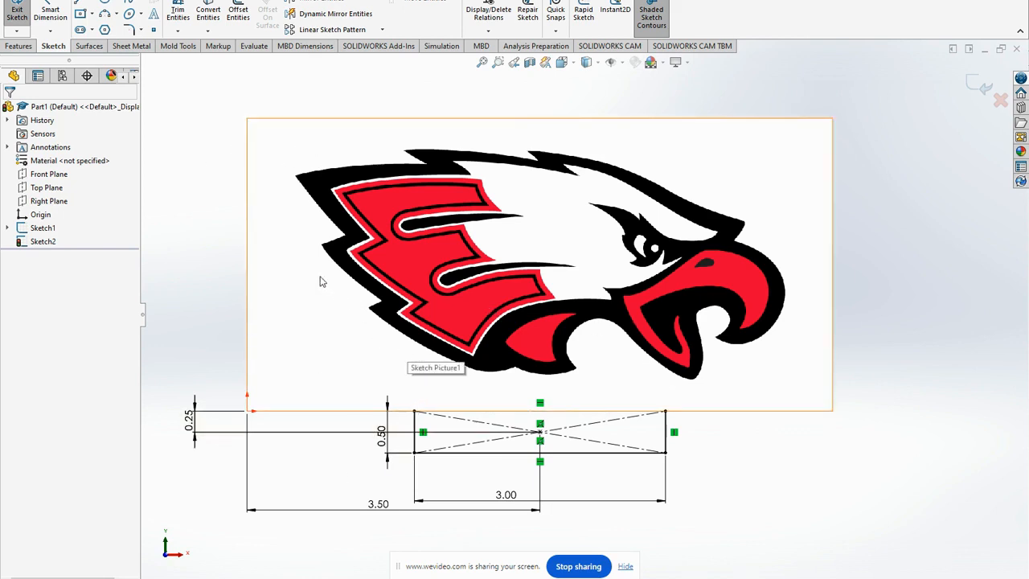
{"action": "left_click", "coordinate": [131, 4]}
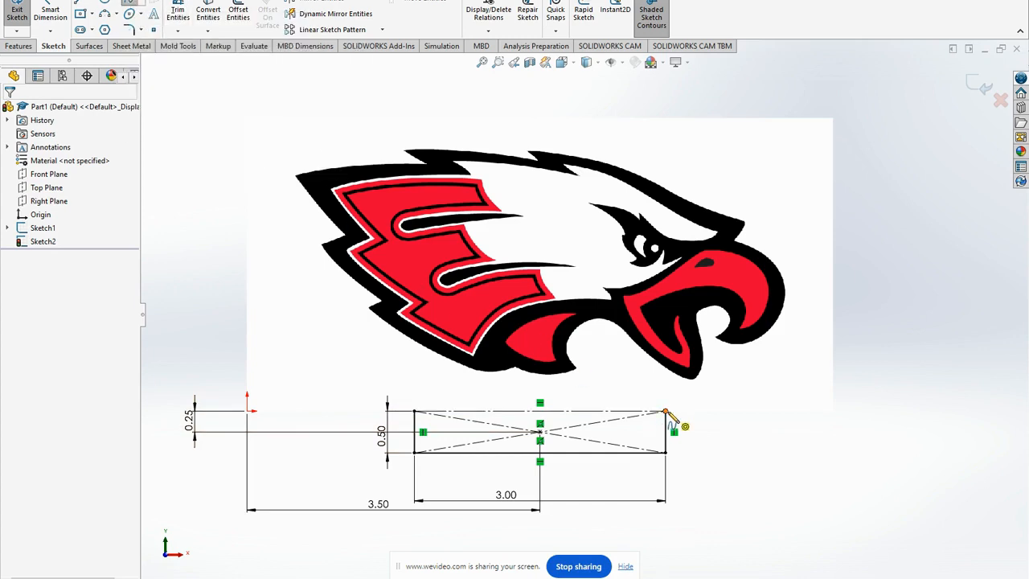
{"action": "left_click", "coordinate": [665, 412]}
{"action": "left_click", "coordinate": [652, 391]}
{"action": "left_click", "coordinate": [662, 378]}
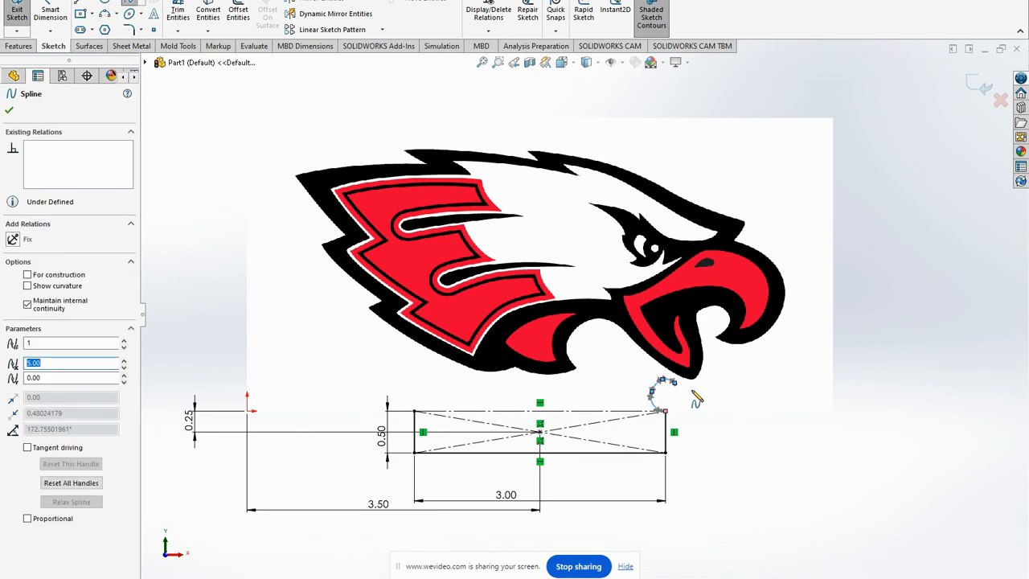
{"action": "left_click", "coordinate": [692, 391]}
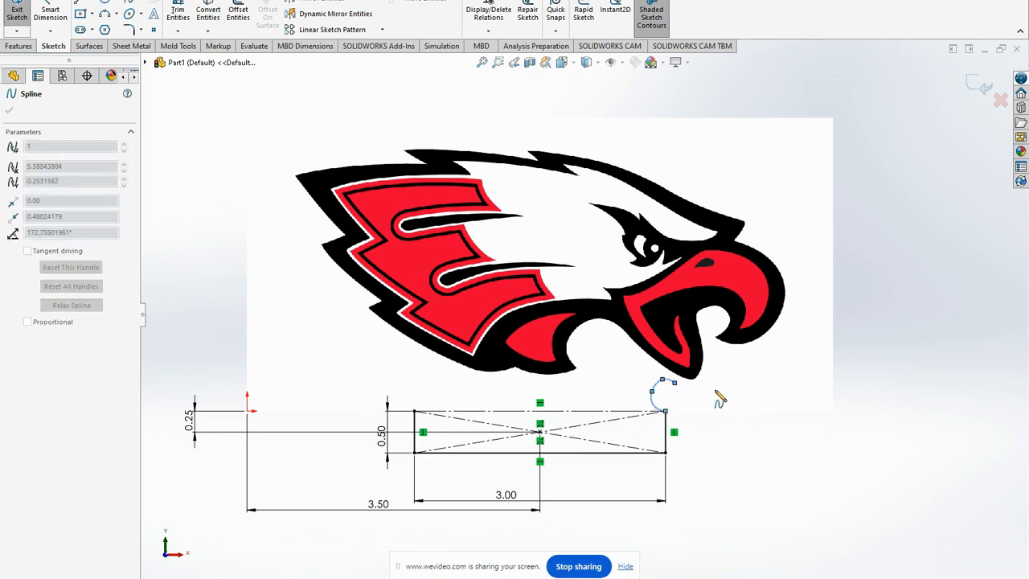
{"action": "key", "text": "Escape"}
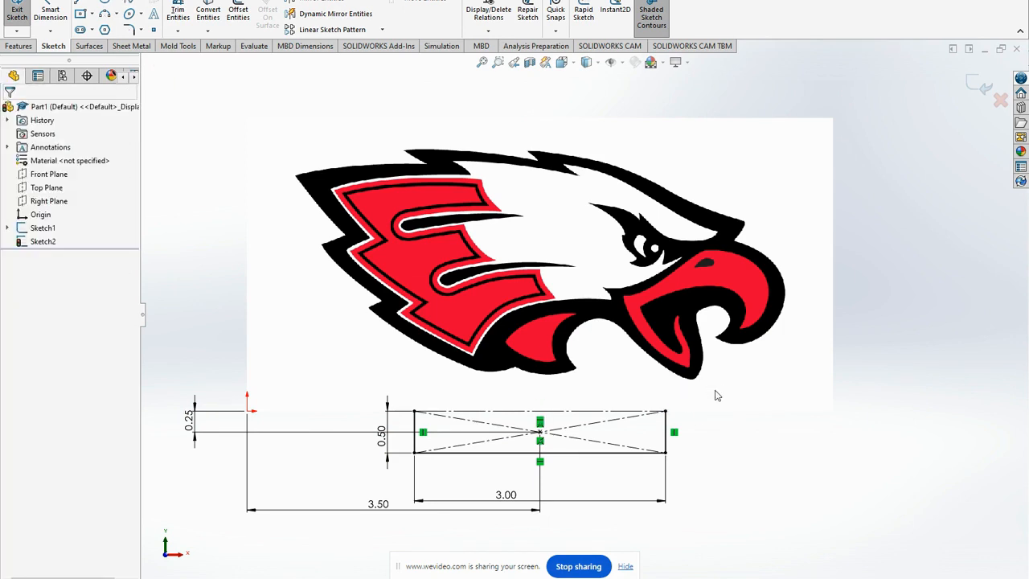
Sketch a spline from the rectangle's upper-right corner, curving up and running just below the tip of the eagle's lower beak.
{"action": "left_click", "coordinate": [130, 4]}
{"action": "left_click", "coordinate": [666, 412]}
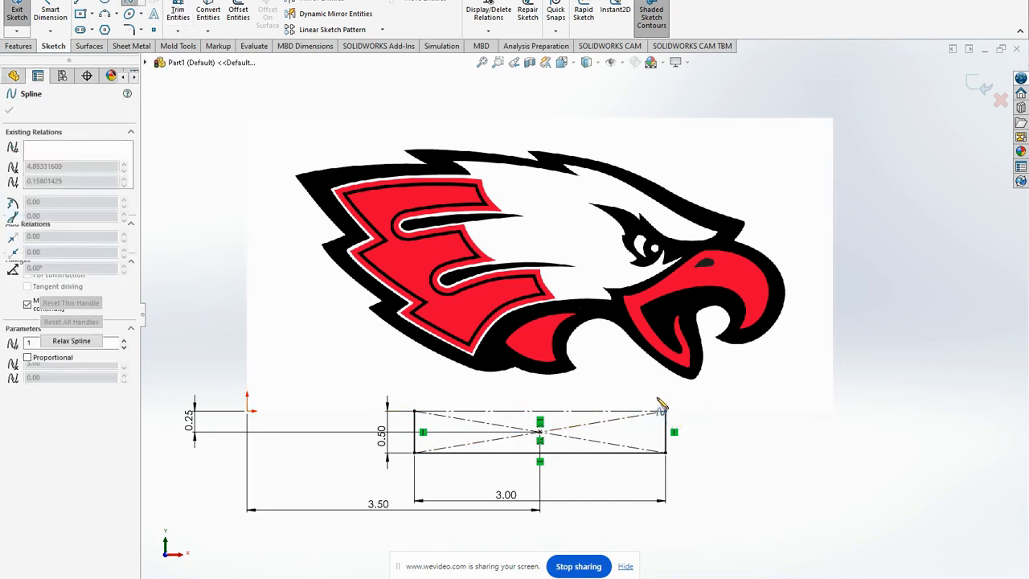
{"action": "left_click", "coordinate": [655, 377]}
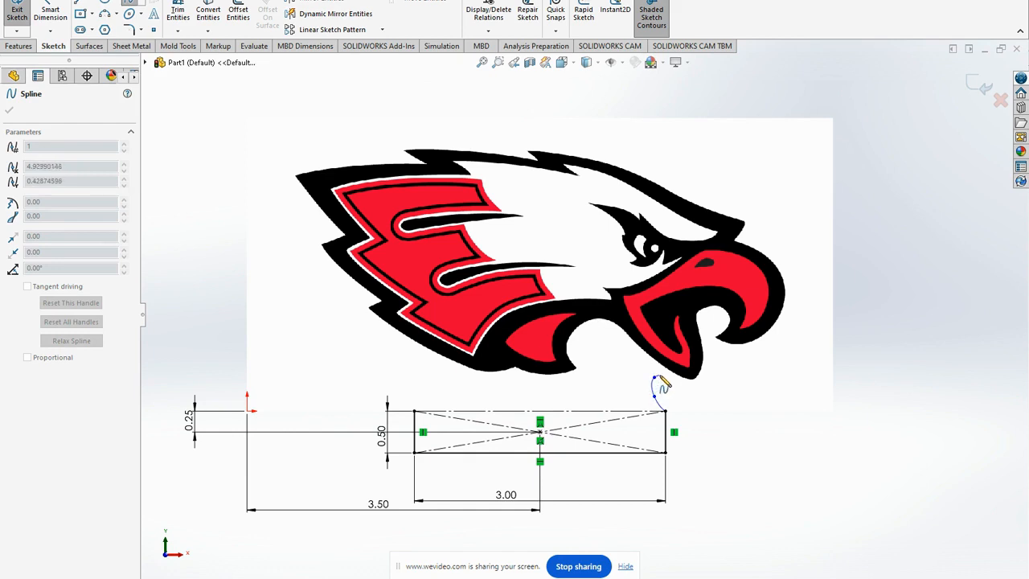
{"action": "double_click", "coordinate": [705, 389]}
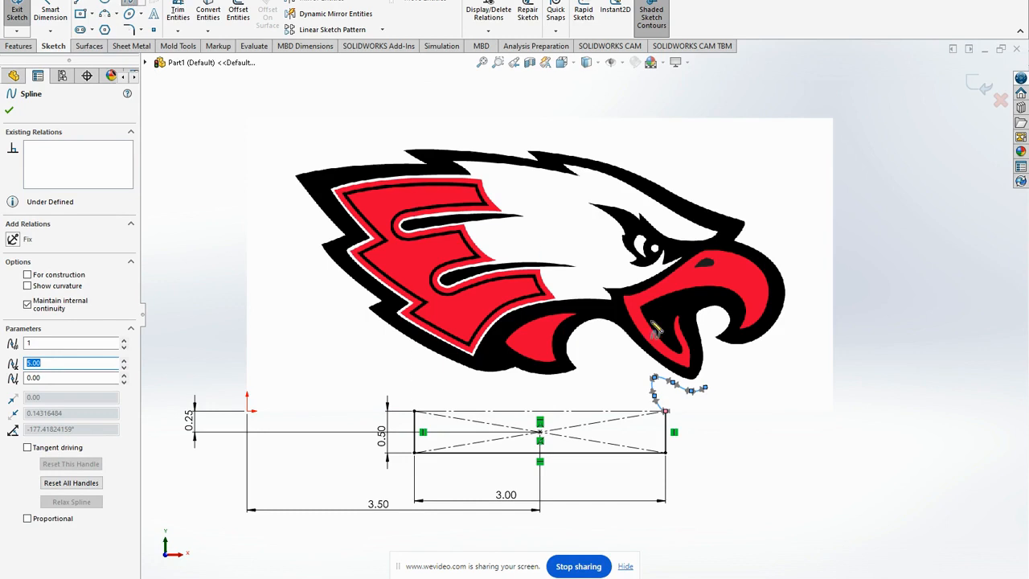
Sketch a second spline from the first one's end, rising beside the lower beak to just below the upper beak's hooked tip.
{"action": "scroll", "coordinate": [702, 405], "scroll_direction": "down", "scroll_amount": 5}
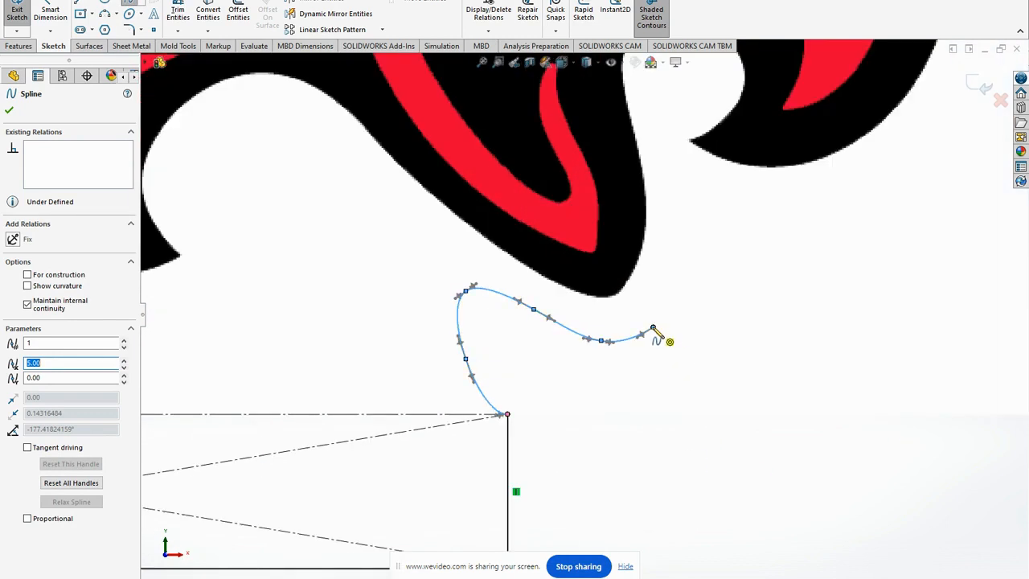
{"action": "left_click", "coordinate": [652, 328]}
{"action": "left_click", "coordinate": [669, 308]}
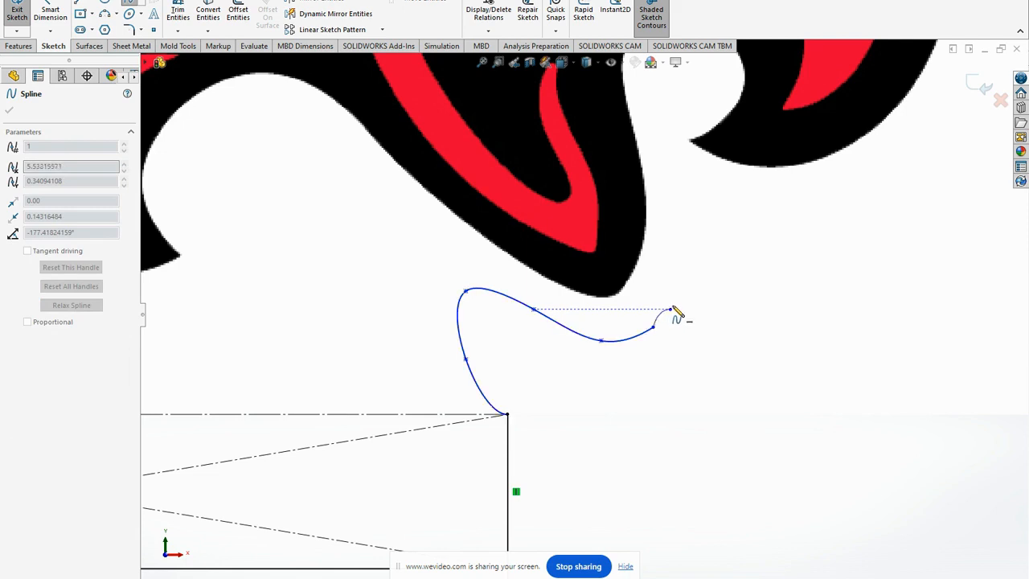
{"action": "left_click", "coordinate": [681, 255]}
{"action": "double_click", "coordinate": [689, 193]}
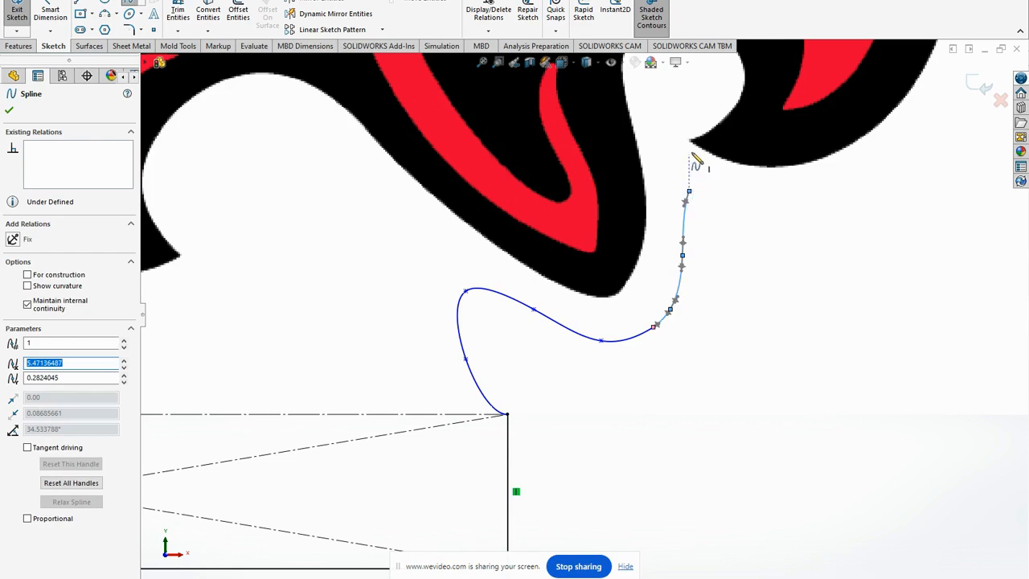
Sketch a third spline from that endpoint around the outside of the upper beak and brow corner, ending just above the brow.
{"action": "left_click", "coordinate": [689, 193]}
{"action": "left_click", "coordinate": [716, 219]}
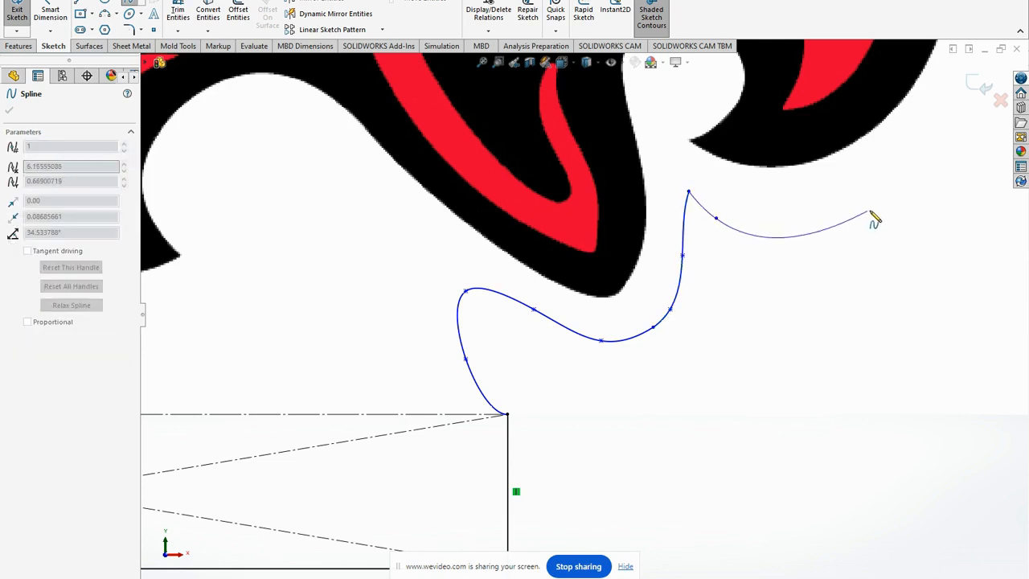
{"action": "scroll", "coordinate": [873, 222], "scroll_direction": "up", "scroll_amount": 5}
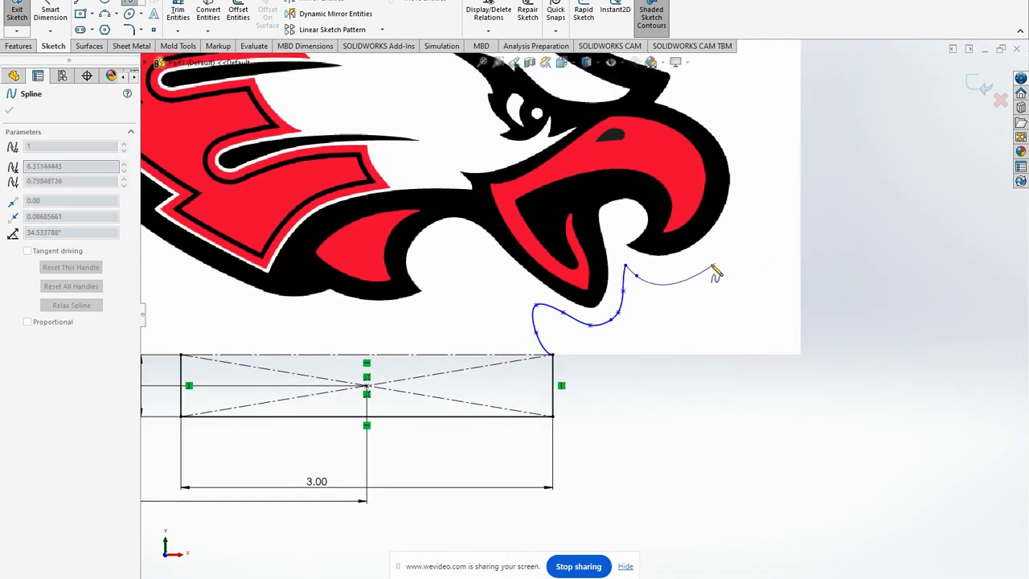
{"action": "left_click", "coordinate": [684, 274]}
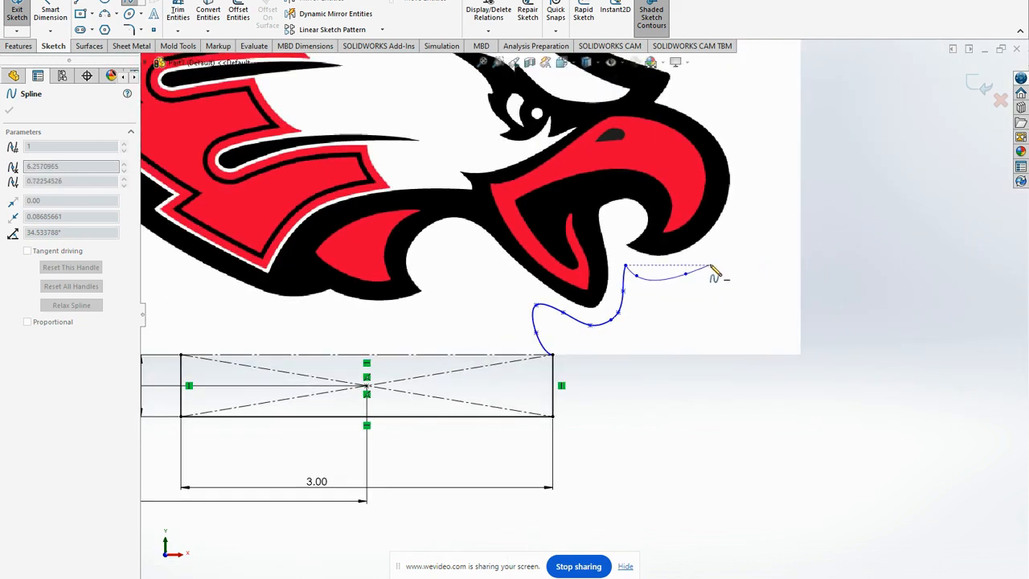
{"action": "left_click", "coordinate": [730, 238]}
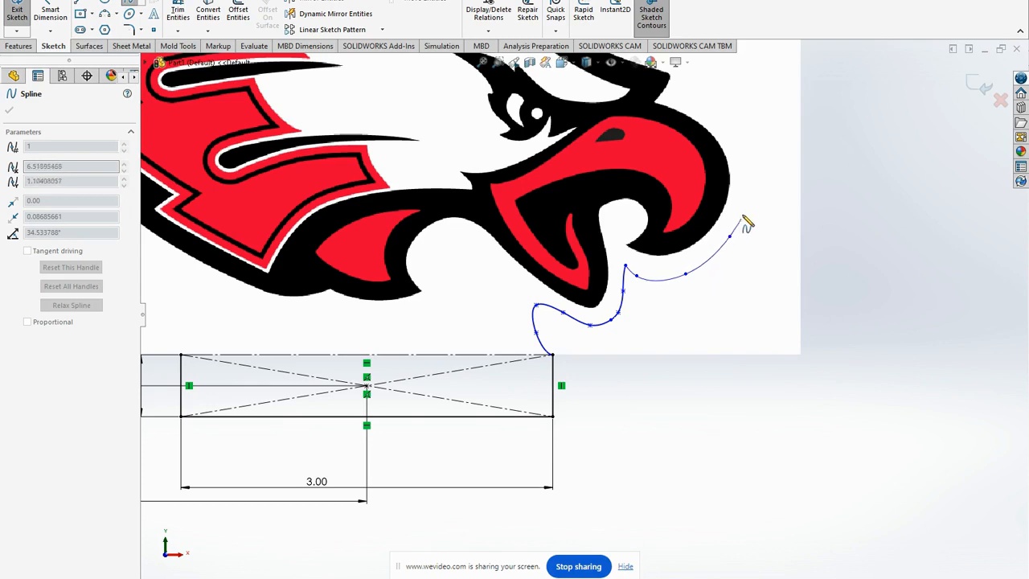
{"action": "left_click", "coordinate": [744, 164]}
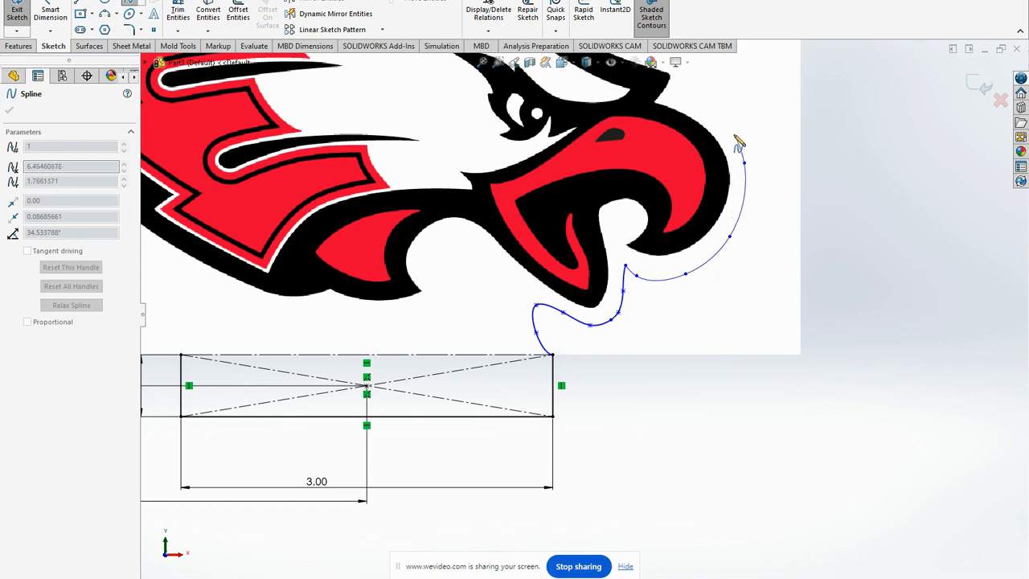
{"action": "left_click", "coordinate": [714, 118]}
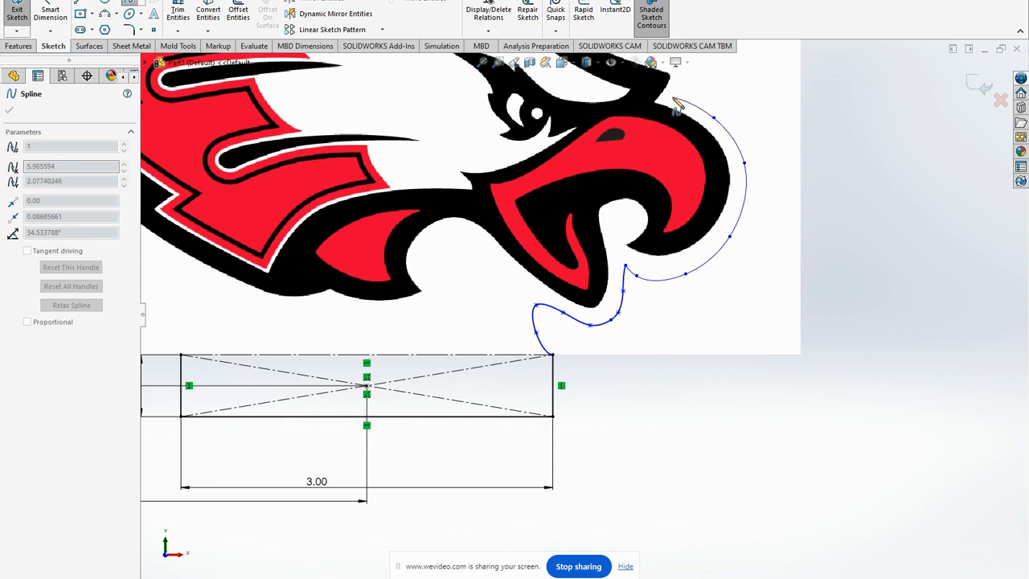
{"action": "left_click", "coordinate": [673, 98]}
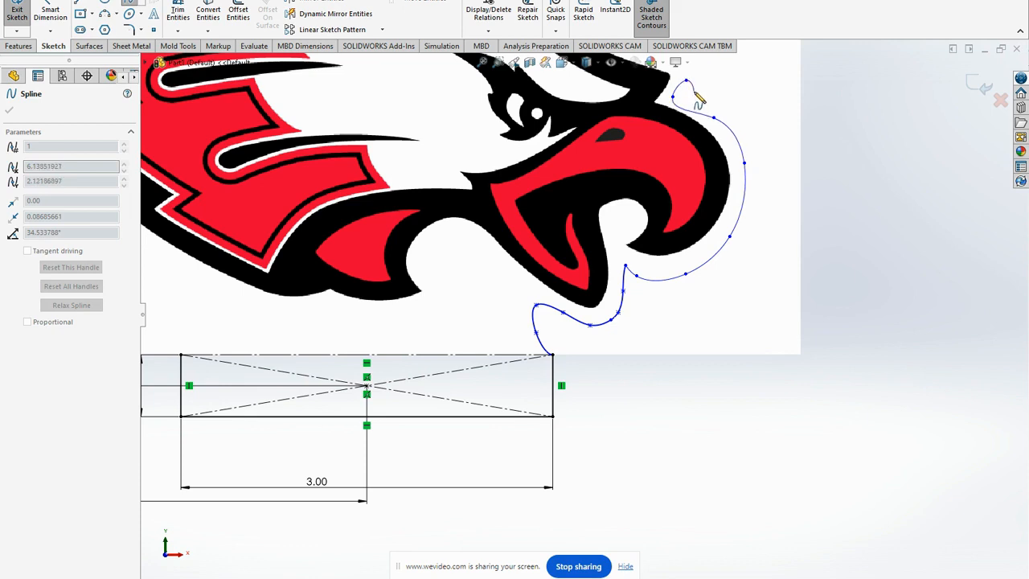
{"action": "scroll", "coordinate": [691, 95], "scroll_direction": "up", "scroll_amount": 3}
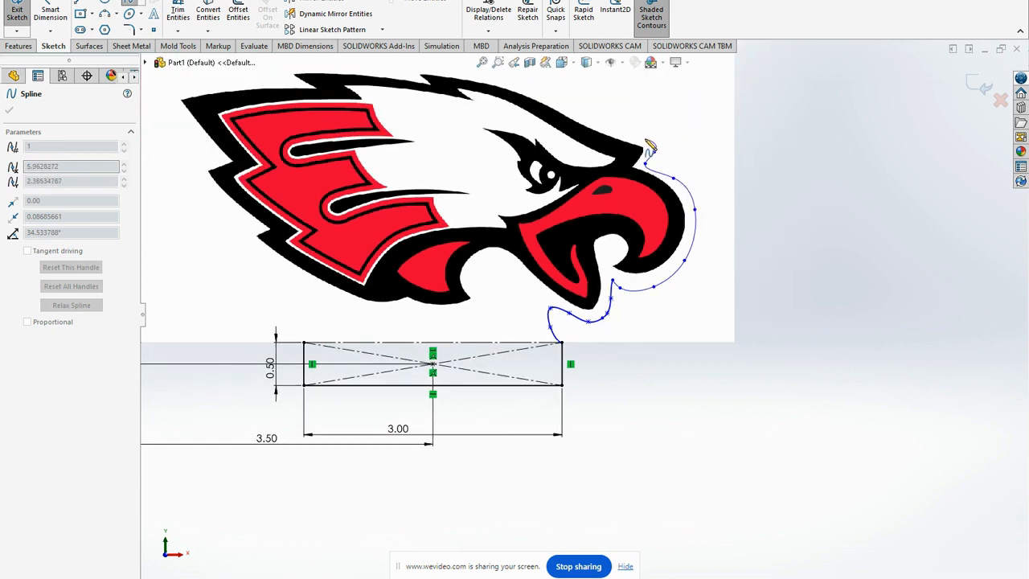
{"action": "left_click", "coordinate": [653, 149]}
{"action": "left_click", "coordinate": [641, 135]}
{"action": "double_click", "coordinate": [598, 117]}
{"action": "scroll", "coordinate": [554, 103], "scroll_direction": "up", "scroll_amount": 3}
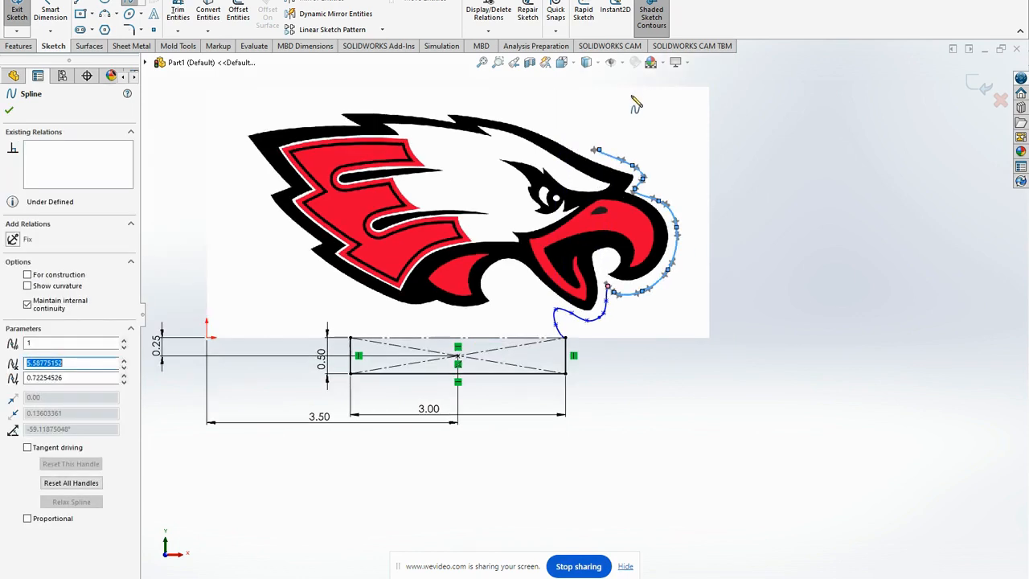
{"action": "scroll", "coordinate": [604, 177], "scroll_direction": "down", "scroll_amount": 6}
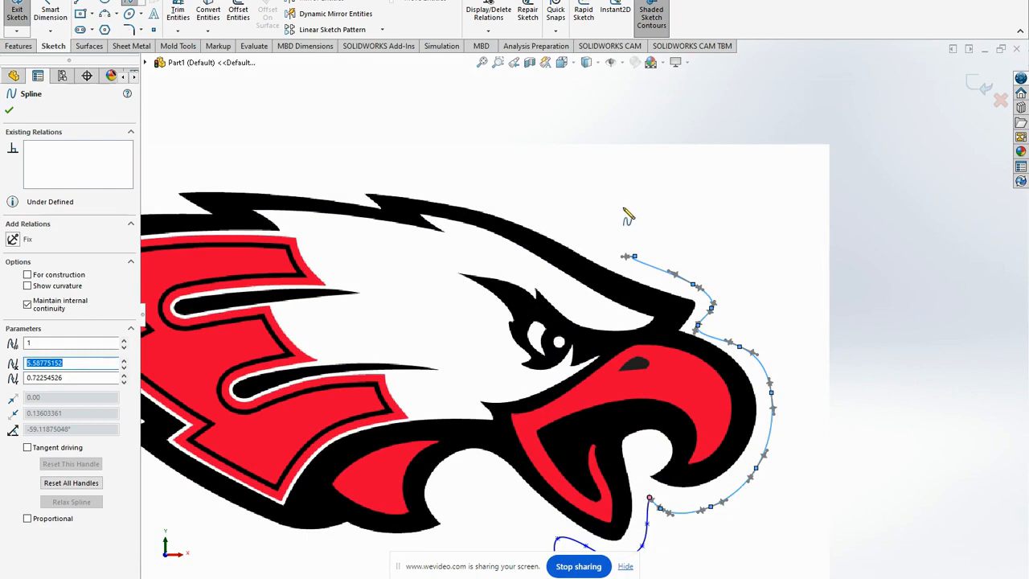
{"action": "scroll", "coordinate": [608, 261], "scroll_direction": "down", "scroll_amount": 3}
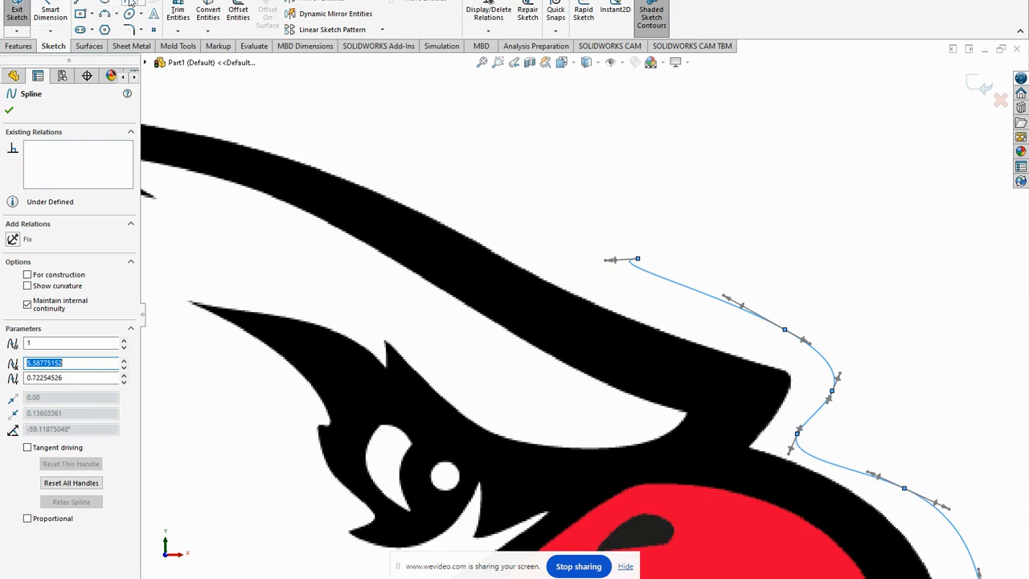
Reshape the end of the third spline by adjusting its end handle and moving its endpoint to just above the brow.
{"action": "left_click_drag", "start_coordinate": [639, 263], "coordinate": [689, 281]}
{"action": "left_click", "coordinate": [625, 244]}
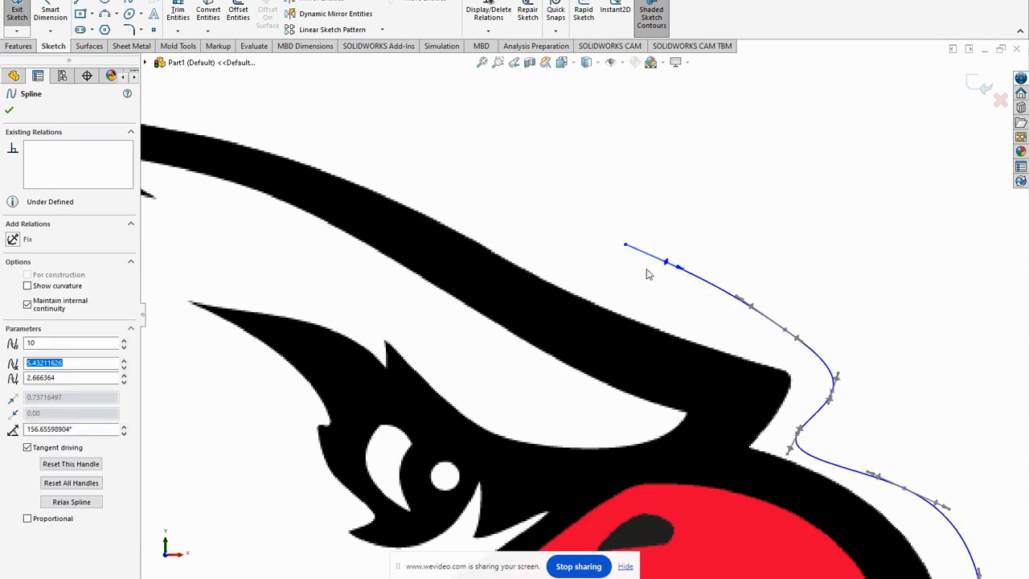
{"action": "left_click_drag", "start_coordinate": [626, 246], "coordinate": [621, 269]}
{"action": "left_click", "coordinate": [668, 189]}
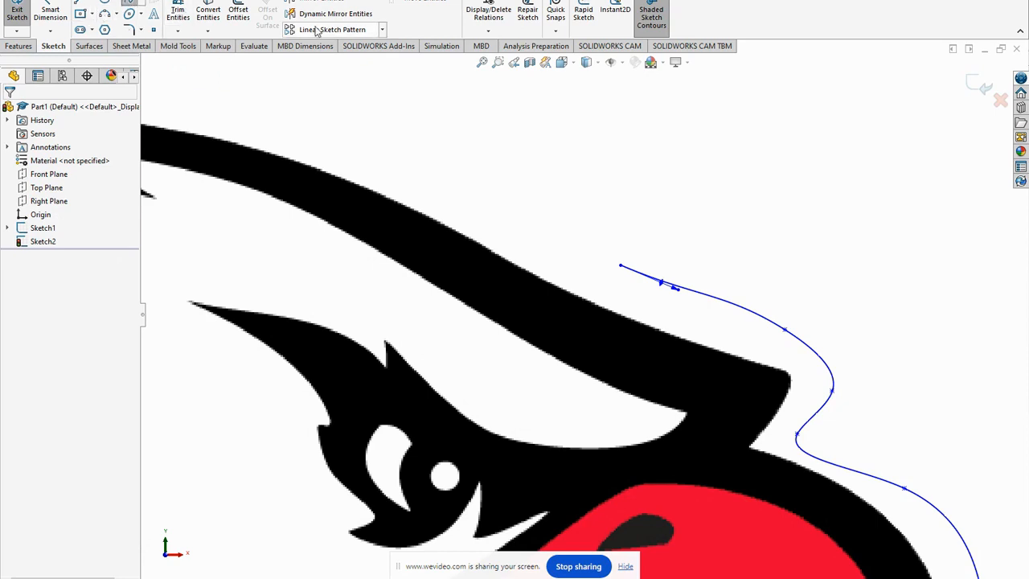
Sketch a spline from that endpoint up along the top of the head, ending just beyond the first crest feather's tip.
{"action": "key", "text": "z"}
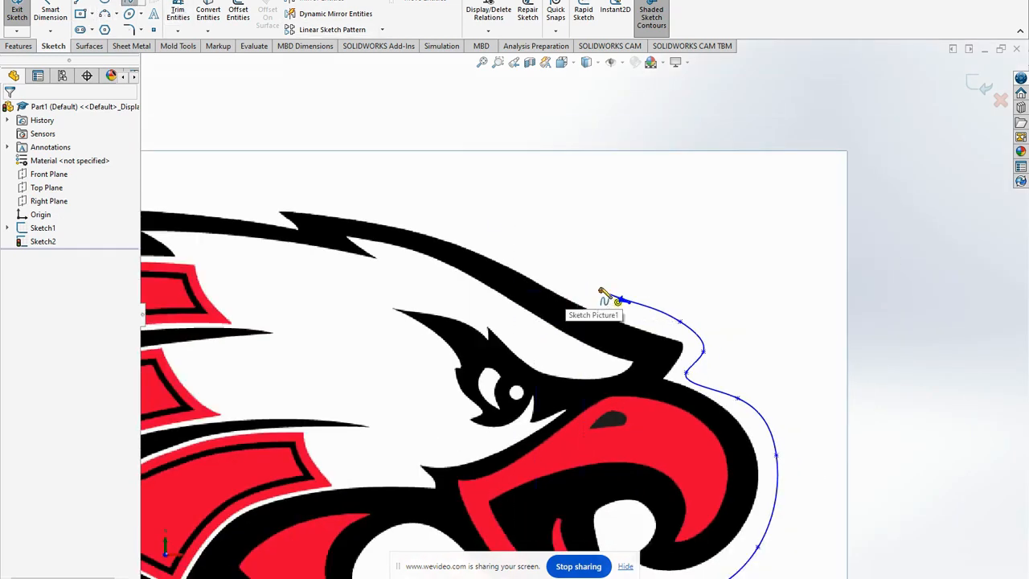
{"action": "left_click_drag", "start_coordinate": [602, 291], "coordinate": [503, 251]}
{"action": "left_click", "coordinate": [489, 235]}
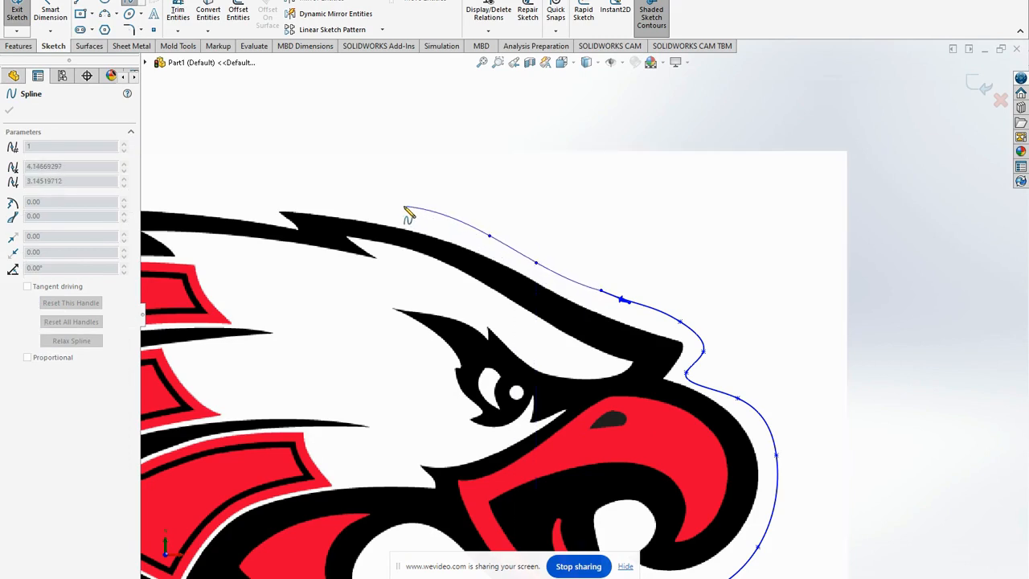
{"action": "left_click", "coordinate": [402, 207]}
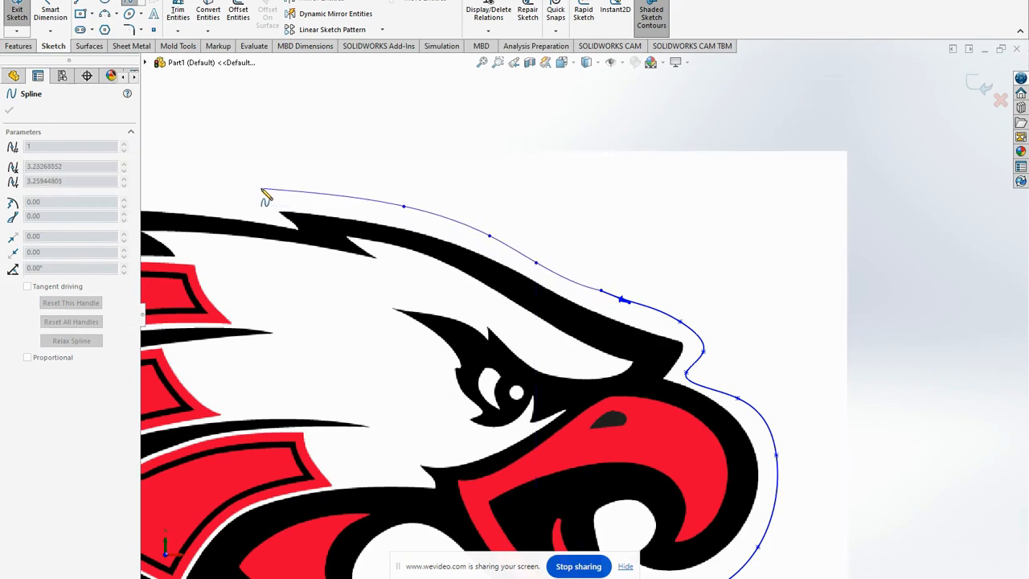
{"action": "double_click", "coordinate": [234, 192]}
Sketch a short hooked spline from that end, turning back toward the first crest feather's notch and out above the next feather.
{"action": "left_click", "coordinate": [234, 192]}
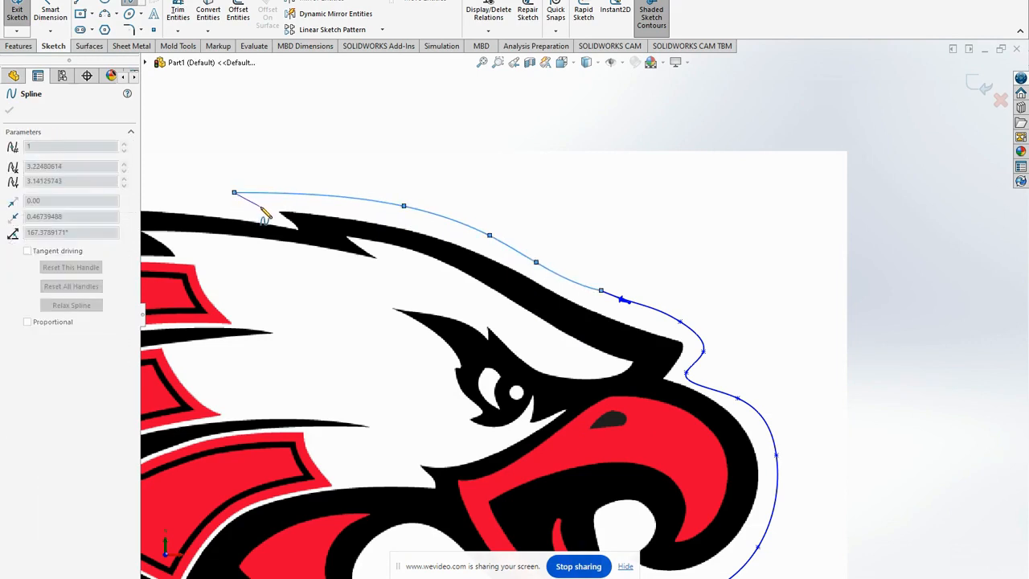
{"action": "left_click", "coordinate": [256, 206]}
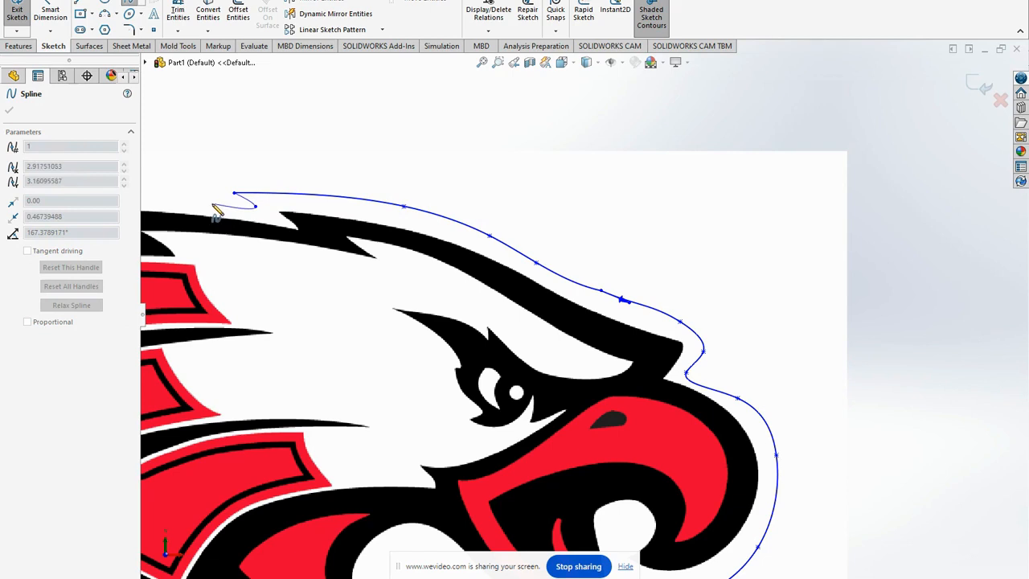
{"action": "scroll", "coordinate": [207, 209], "scroll_direction": "up", "scroll_amount": 2}
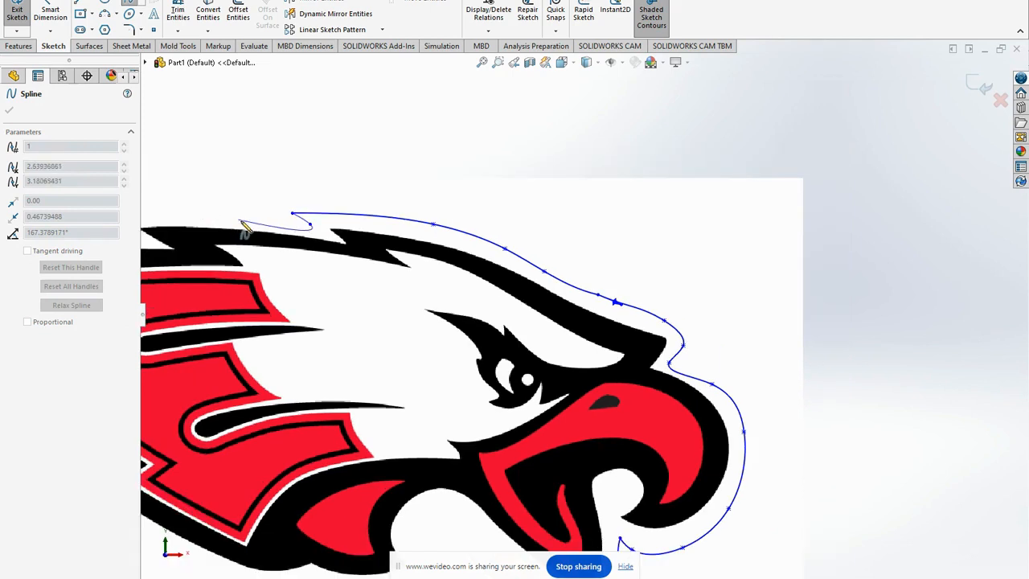
{"action": "double_click", "coordinate": [274, 224]}
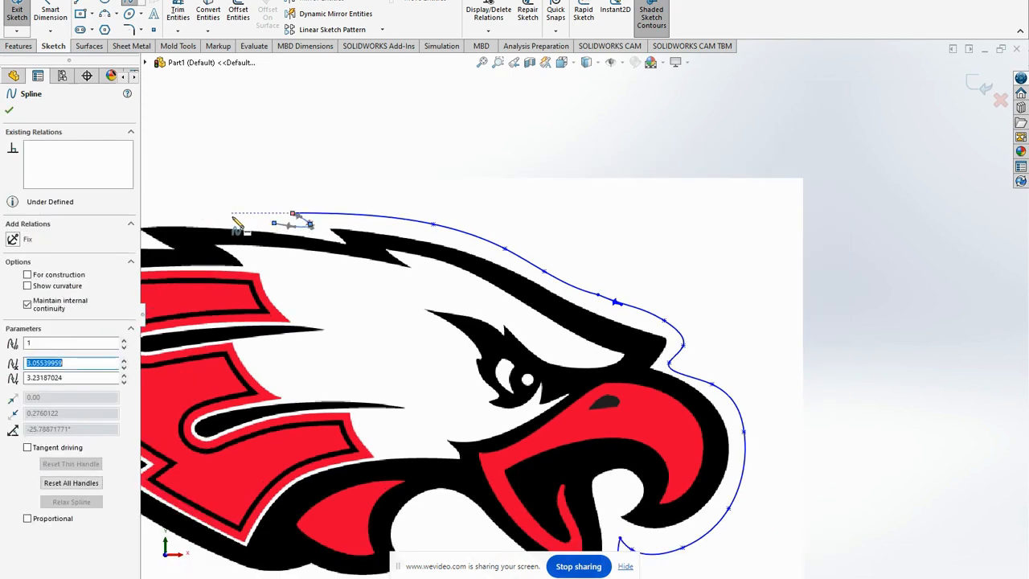
Sketch a spline above the second crest feather to beyond its tip, and a short straight one back toward the notch below it.
{"action": "scroll", "coordinate": [348, 253], "scroll_direction": "up", "scroll_amount": 2}
{"action": "scroll", "coordinate": [454, 281], "scroll_direction": "down", "scroll_amount": 6}
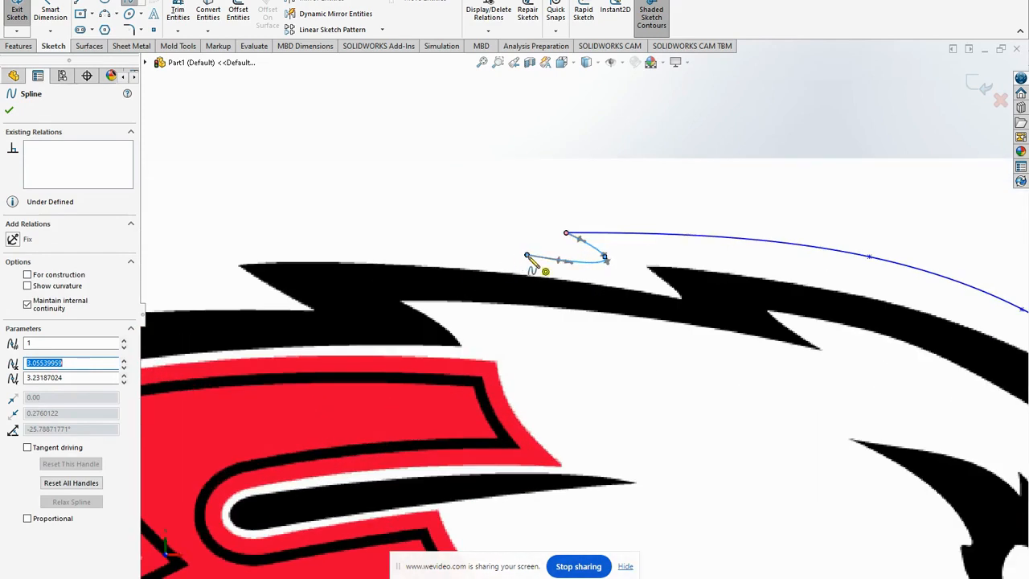
{"action": "left_click", "coordinate": [528, 256]}
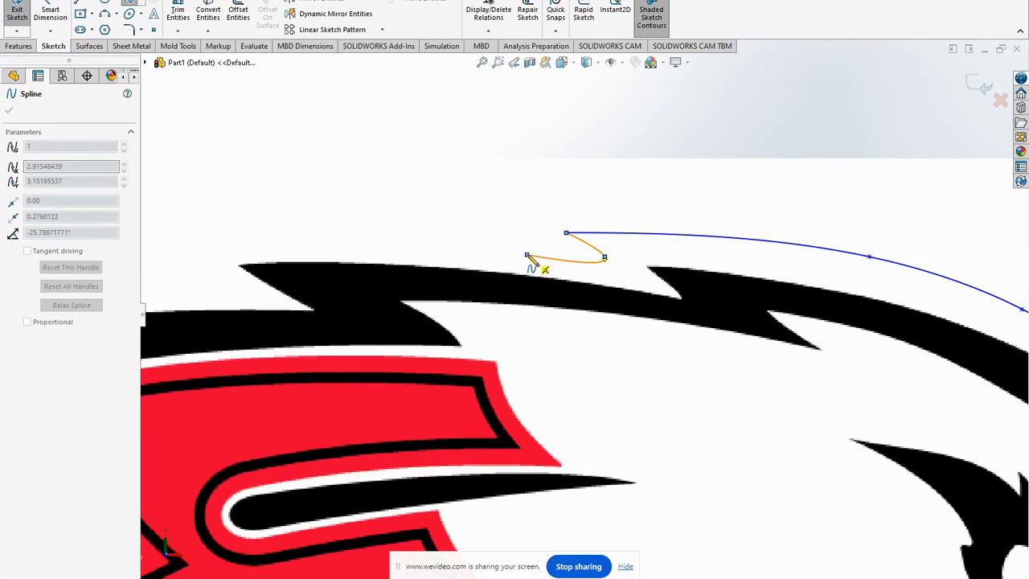
{"action": "left_click", "coordinate": [428, 244]}
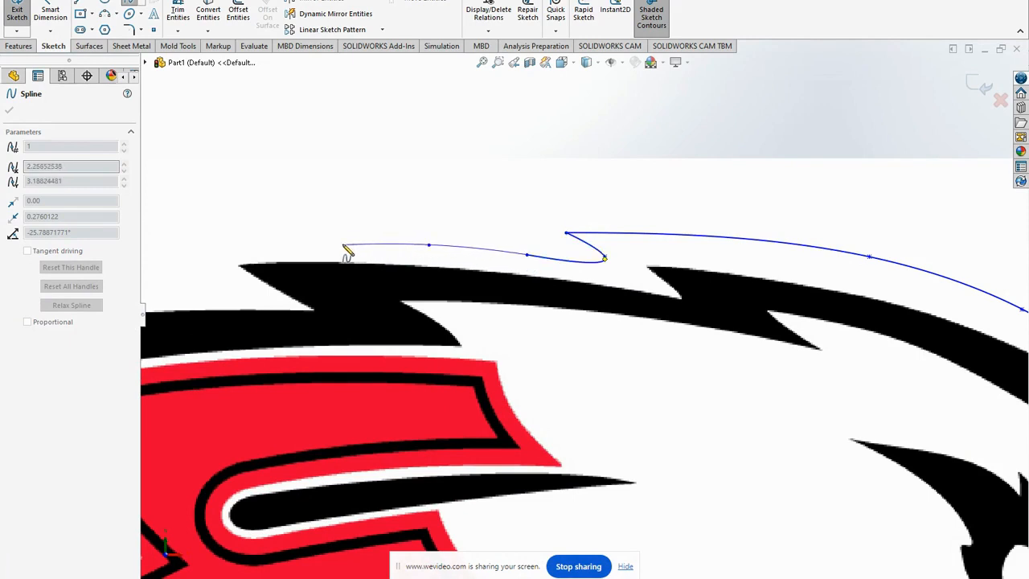
{"action": "double_click", "coordinate": [168, 251]}
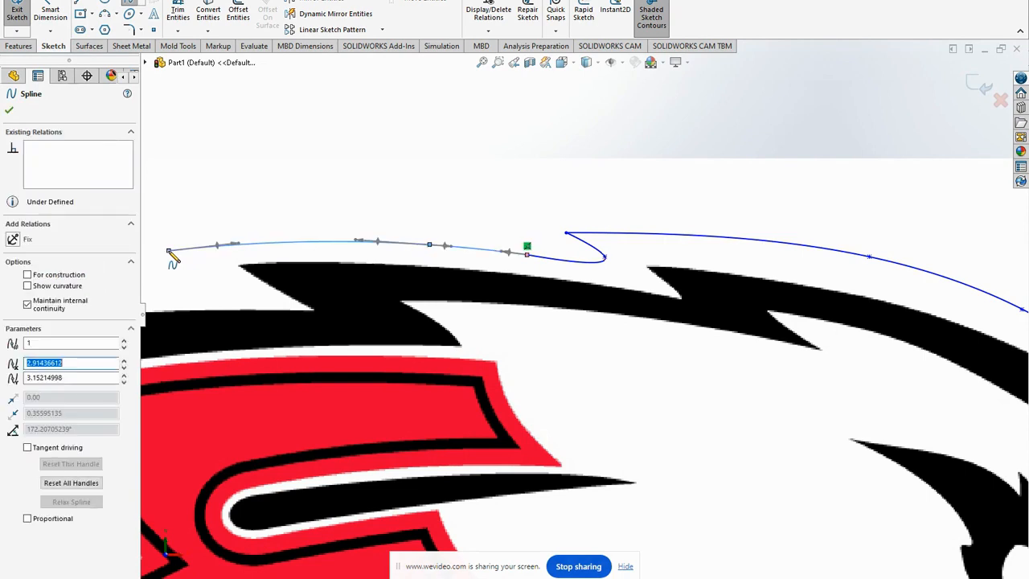
{"action": "left_click_drag", "start_coordinate": [179, 261], "coordinate": [238, 293]}
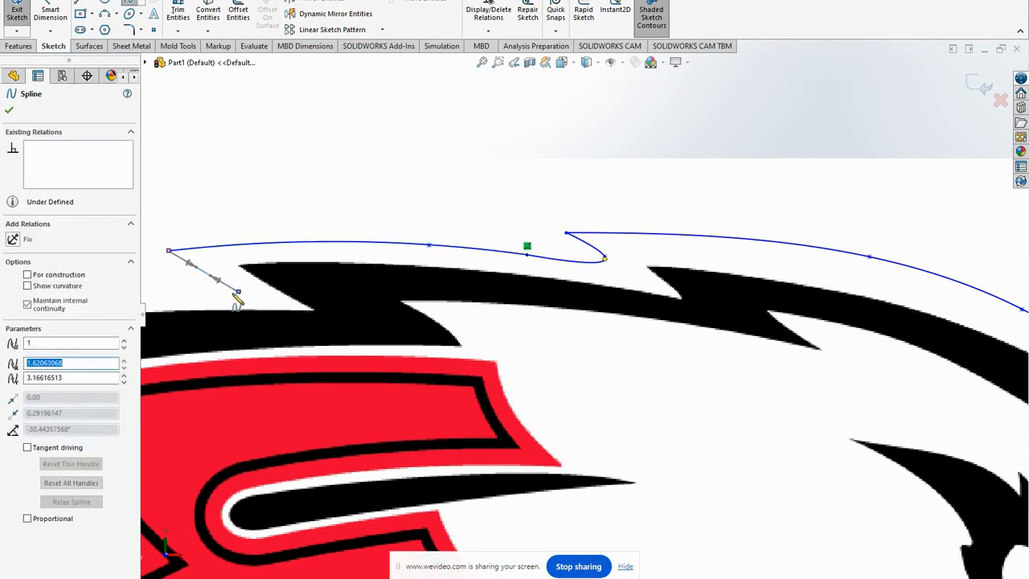
Sketch a spline from there above the rearmost crest feather, around its tip and down to the notch behind the head.
{"action": "scroll", "coordinate": [241, 300], "scroll_direction": "up", "scroll_amount": 5}
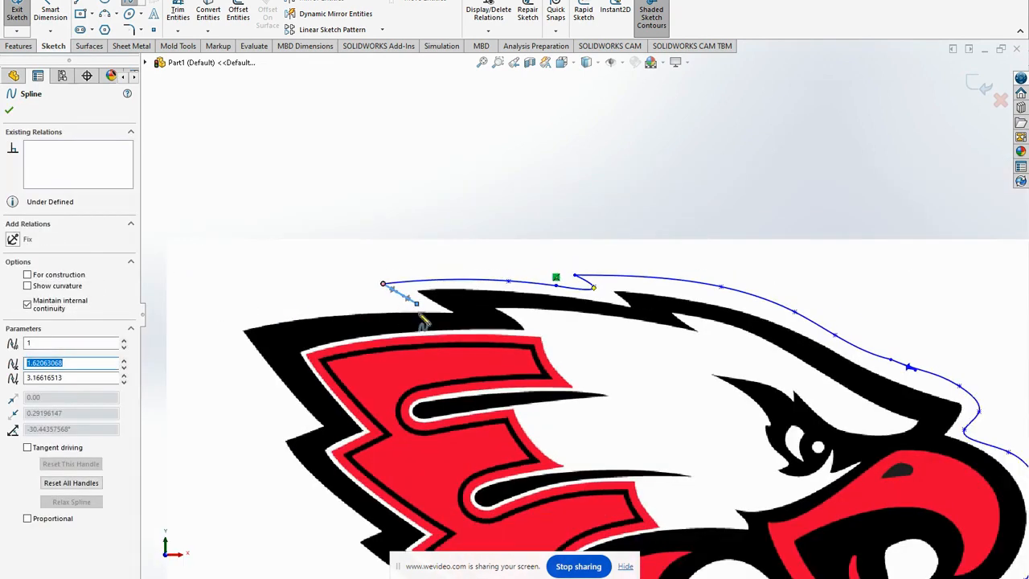
{"action": "scroll", "coordinate": [425, 318], "scroll_direction": "down", "scroll_amount": 5}
{"action": "left_click", "coordinate": [465, 294]}
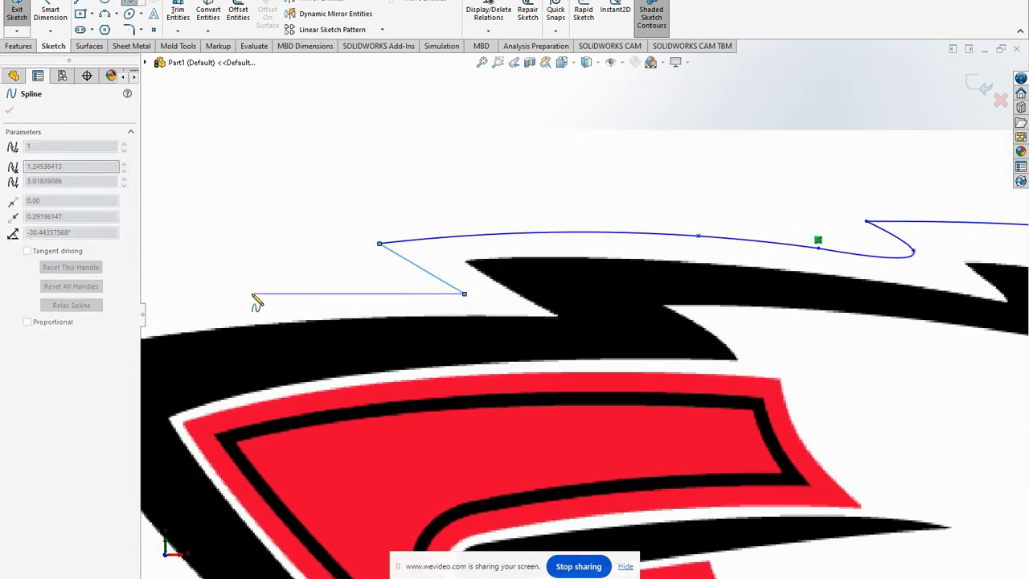
{"action": "left_click", "coordinate": [282, 294]}
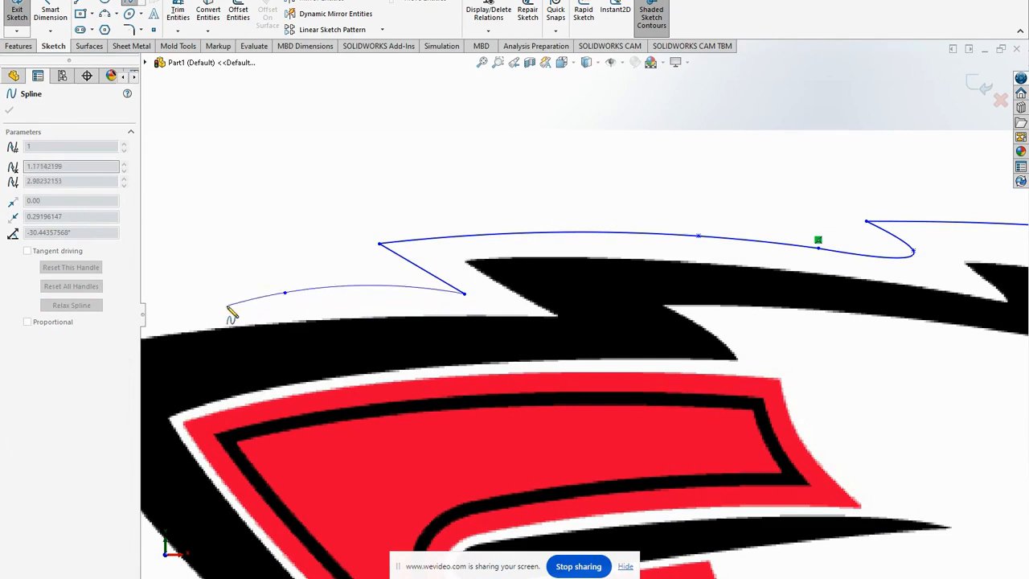
{"action": "scroll", "coordinate": [231, 314], "scroll_direction": "up", "scroll_amount": 3}
{"action": "scroll", "coordinate": [228, 308], "scroll_direction": "up", "scroll_amount": 1}
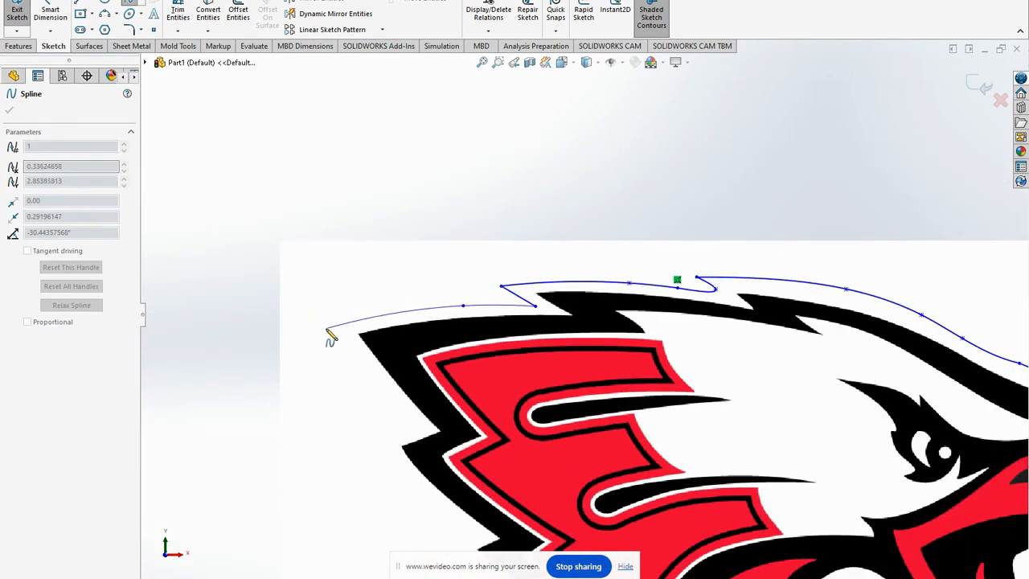
{"action": "left_click", "coordinate": [325, 330]}
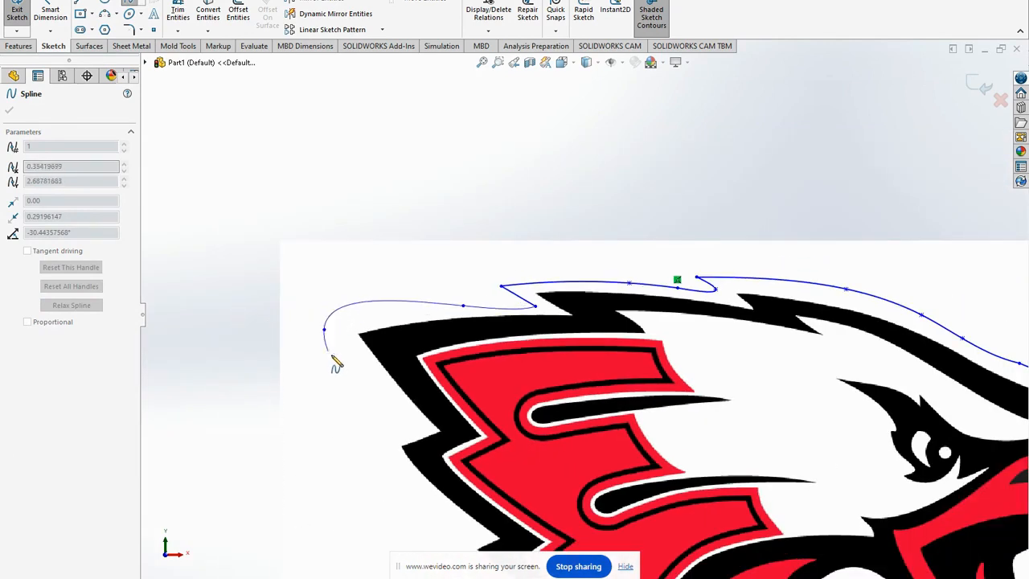
{"action": "double_click", "coordinate": [390, 416]}
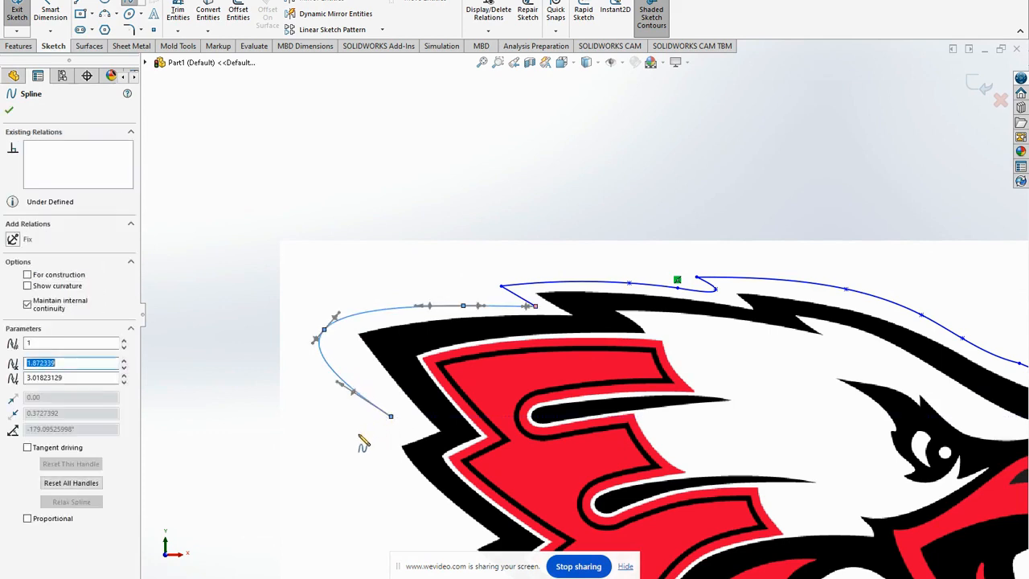
Sketch a short spline outward from the notch and another along the rear feathers and neck to the rectangle's upper-left corner.
{"action": "left_click_drag", "start_coordinate": [391, 418], "coordinate": [354, 423]}
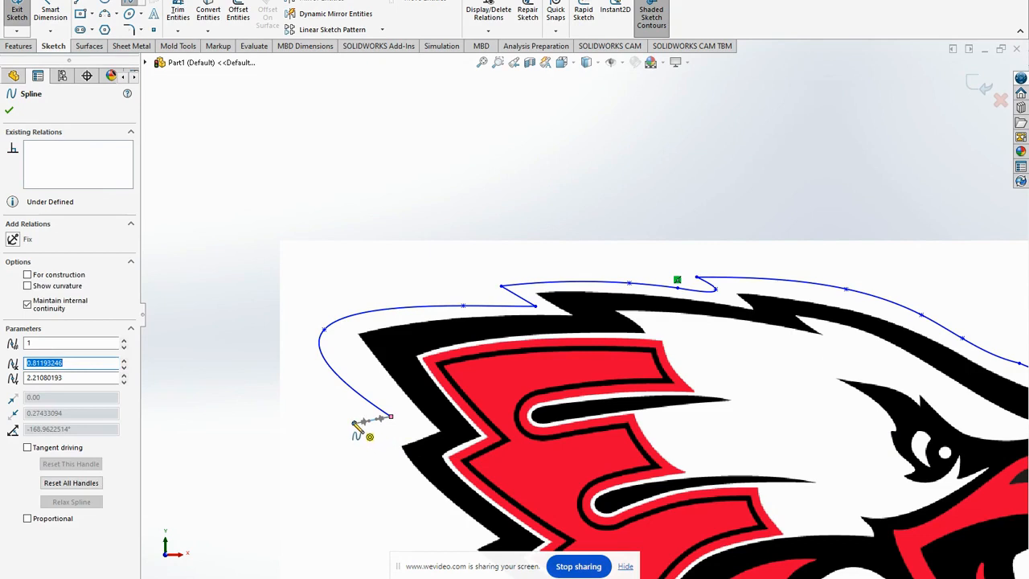
{"action": "left_click", "coordinate": [354, 423]}
{"action": "left_click", "coordinate": [402, 503]}
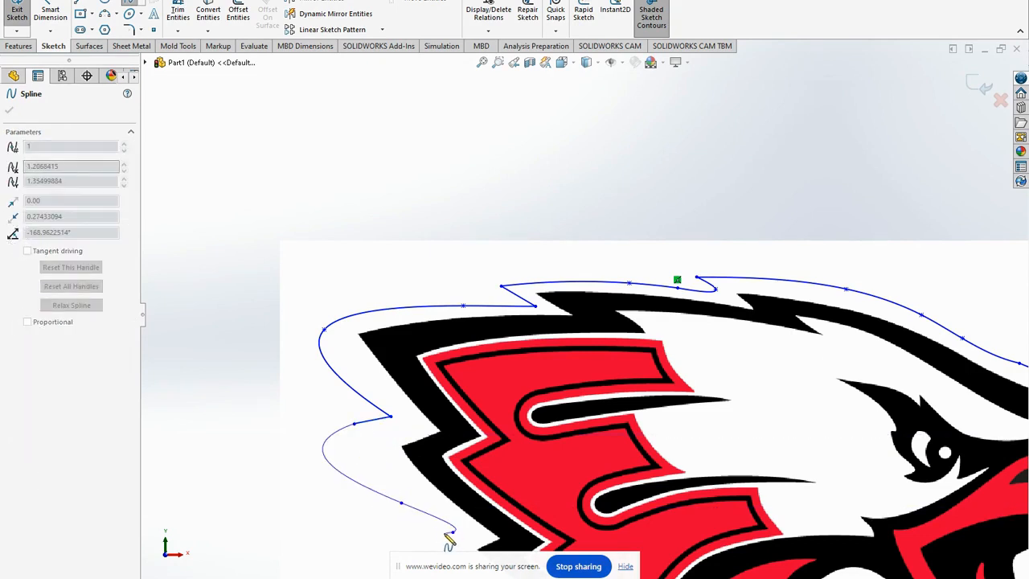
{"action": "scroll", "coordinate": [449, 543], "scroll_direction": "up", "scroll_amount": 5}
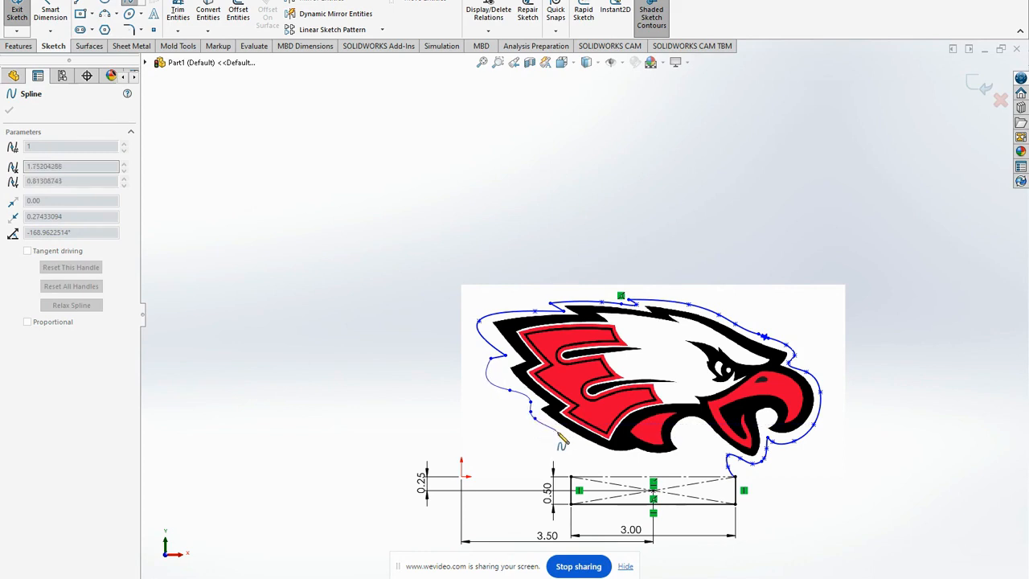
{"action": "left_click", "coordinate": [573, 479]}
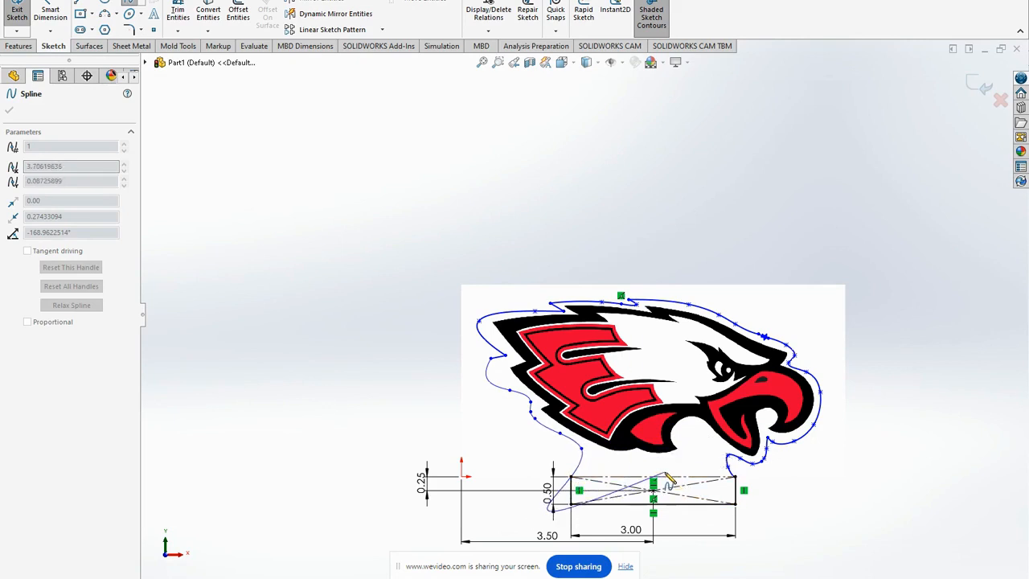
{"action": "key", "text": "Escape"}
Adjust the rear spline's tangent handle beside the second back feather so the curve runs closer to the logo.
{"action": "scroll", "coordinate": [619, 370], "scroll_direction": "down", "scroll_amount": 3}
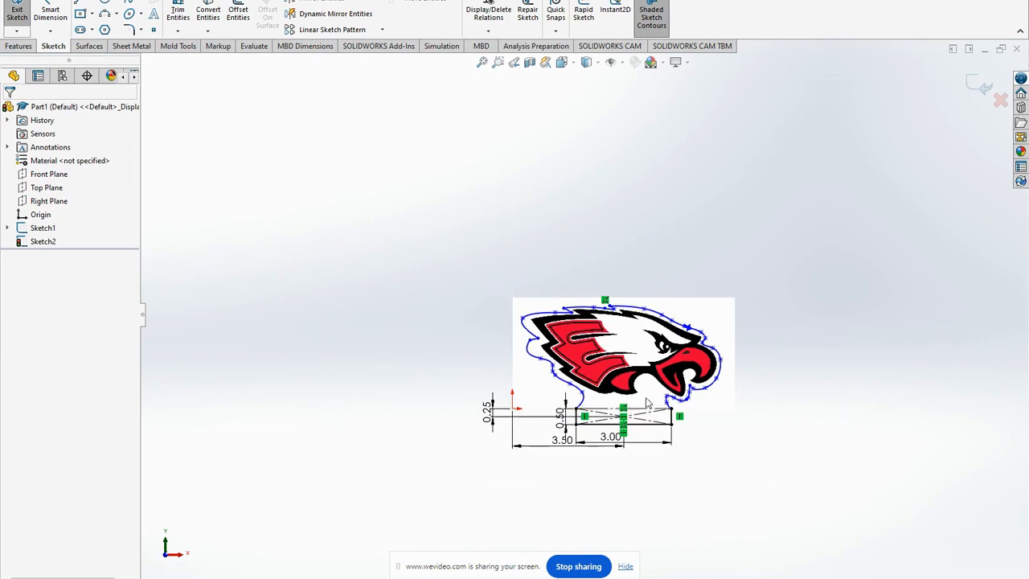
{"action": "scroll", "coordinate": [565, 350], "scroll_direction": "up", "scroll_amount": 5}
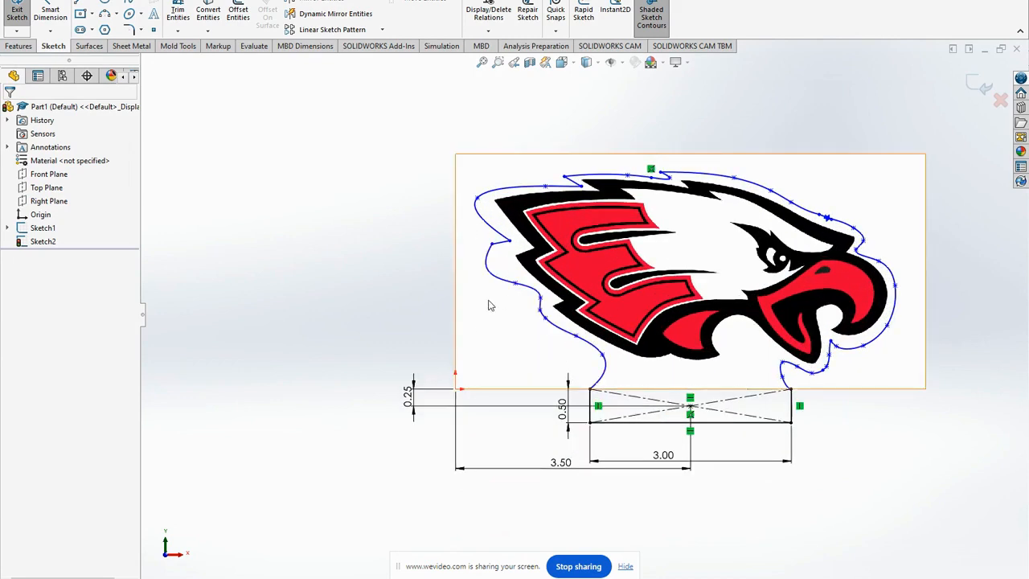
{"action": "left_click", "coordinate": [516, 283]}
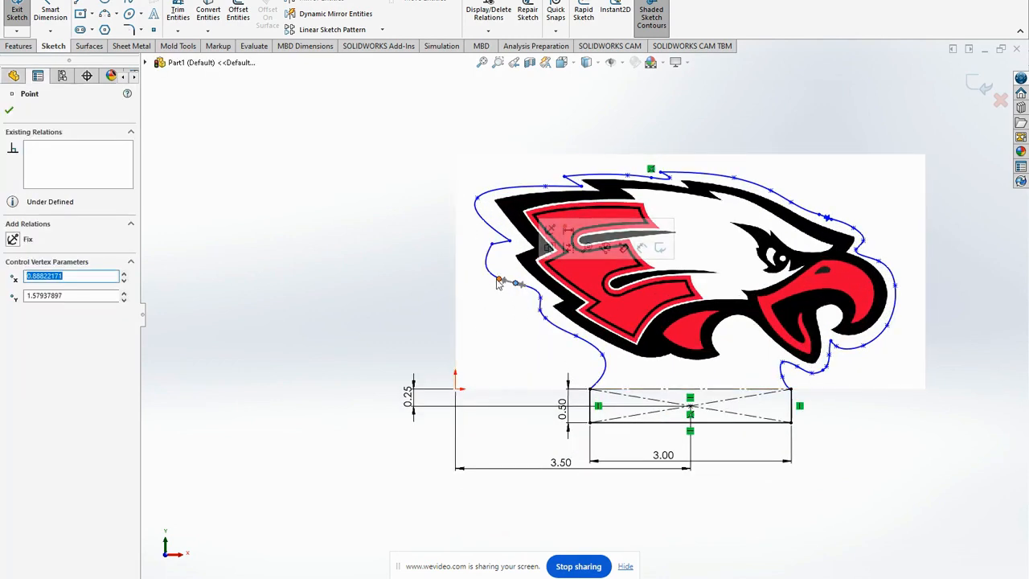
{"action": "left_click_drag", "start_coordinate": [500, 286], "coordinate": [503, 276]}
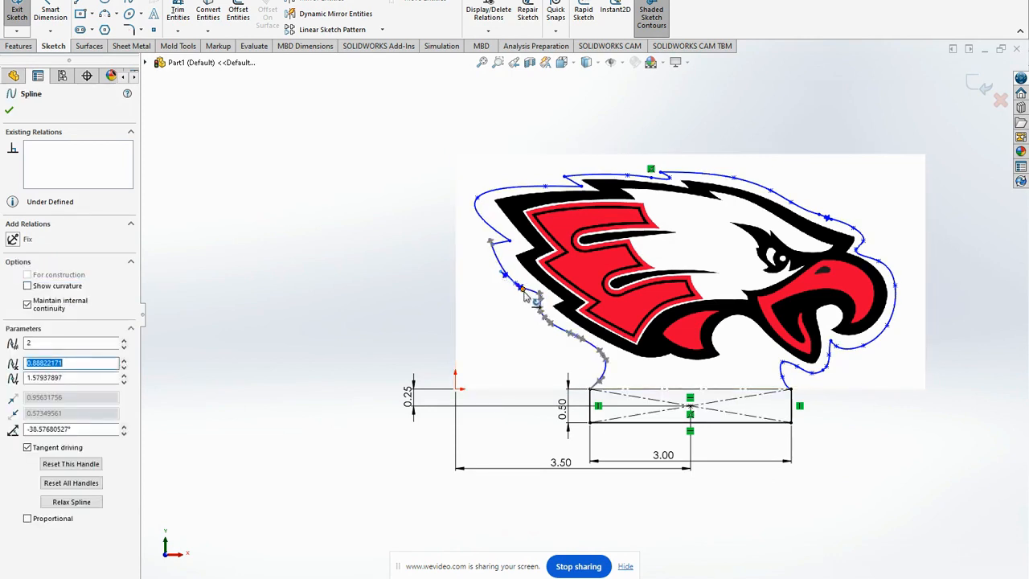
{"action": "left_click", "coordinate": [502, 342]}
{"action": "left_click", "coordinate": [281, 268]}
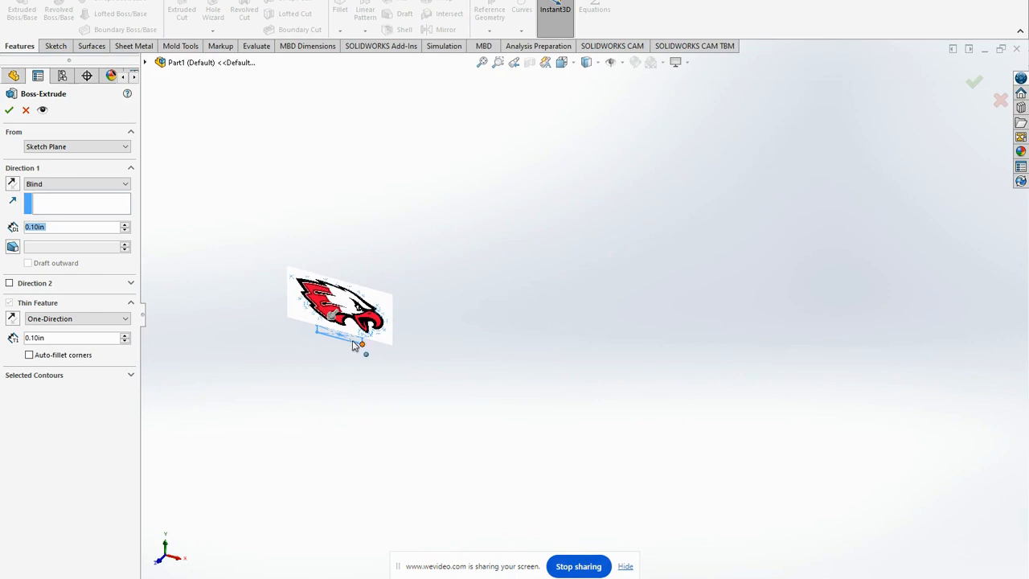
{"action": "scroll", "coordinate": [351, 336], "scroll_direction": "down", "scroll_amount": 6}
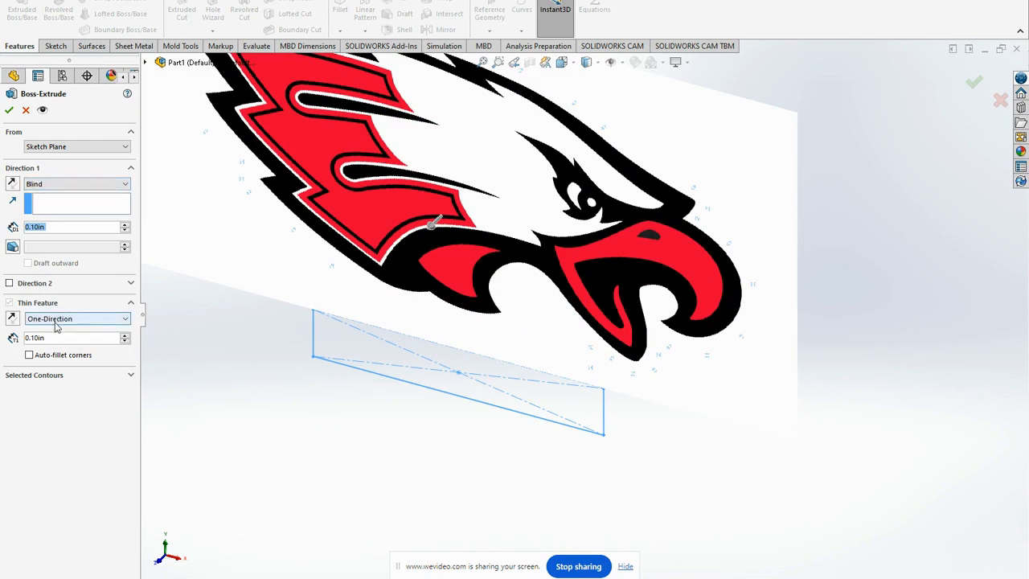
{"action": "left_click", "coordinate": [25, 109]}
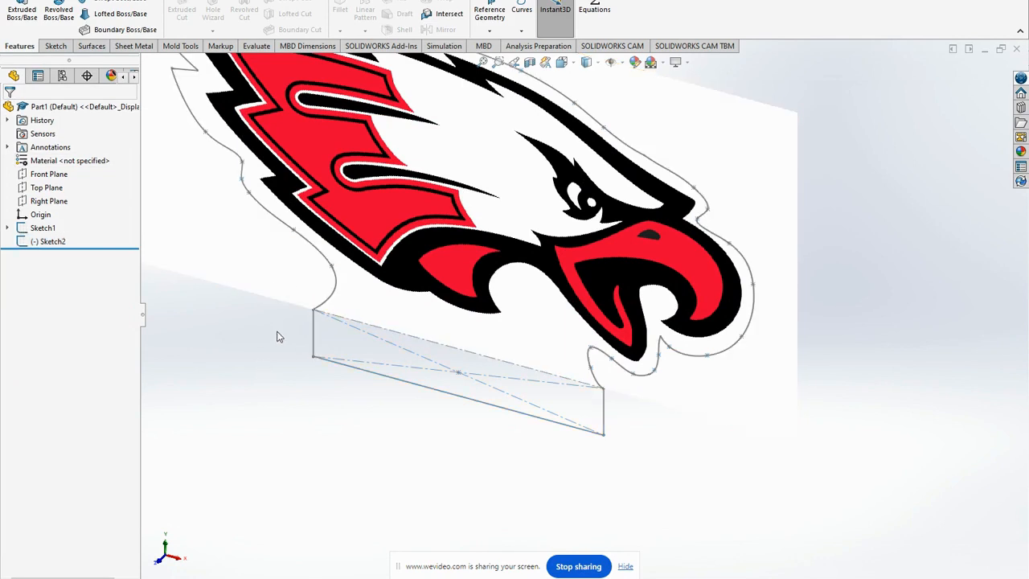
Reopen the outline sketch, Sketch2, for editing.
{"action": "key", "text": "f"}
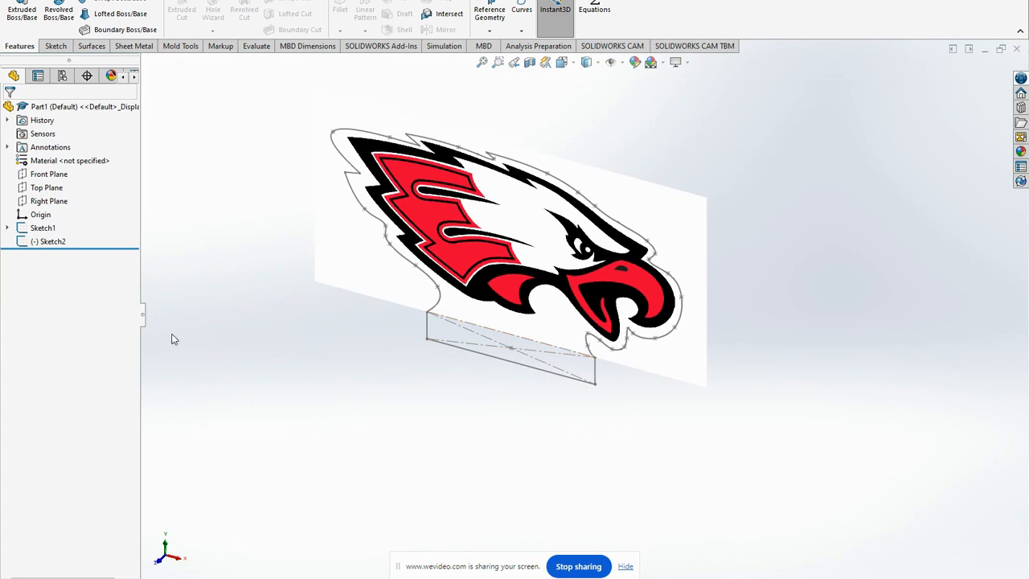
{"action": "left_click", "coordinate": [48, 242]}
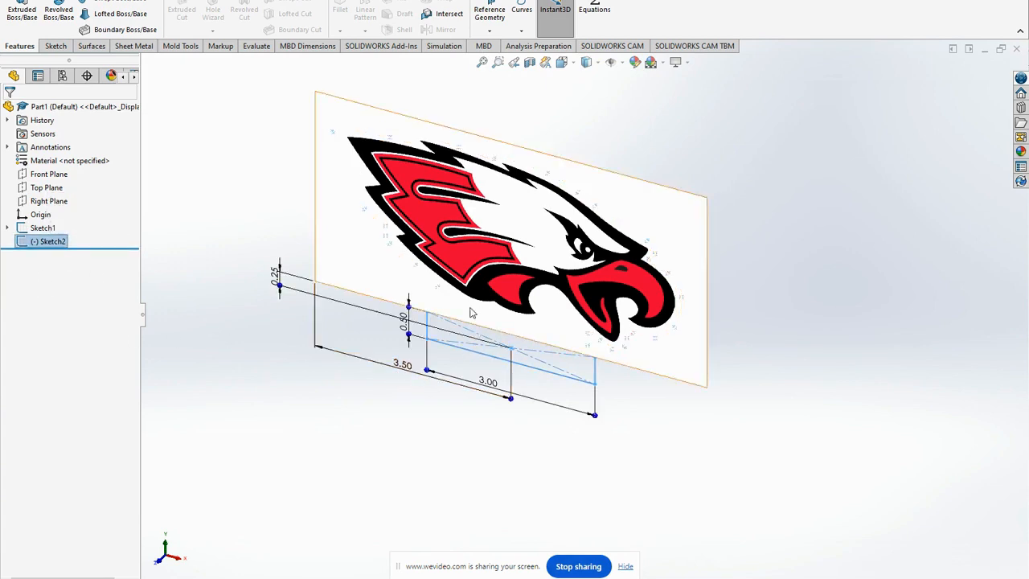
{"action": "scroll", "coordinate": [471, 344], "scroll_direction": "down", "scroll_amount": 5}
{"action": "scroll", "coordinate": [482, 285], "scroll_direction": "up", "scroll_amount": 3}
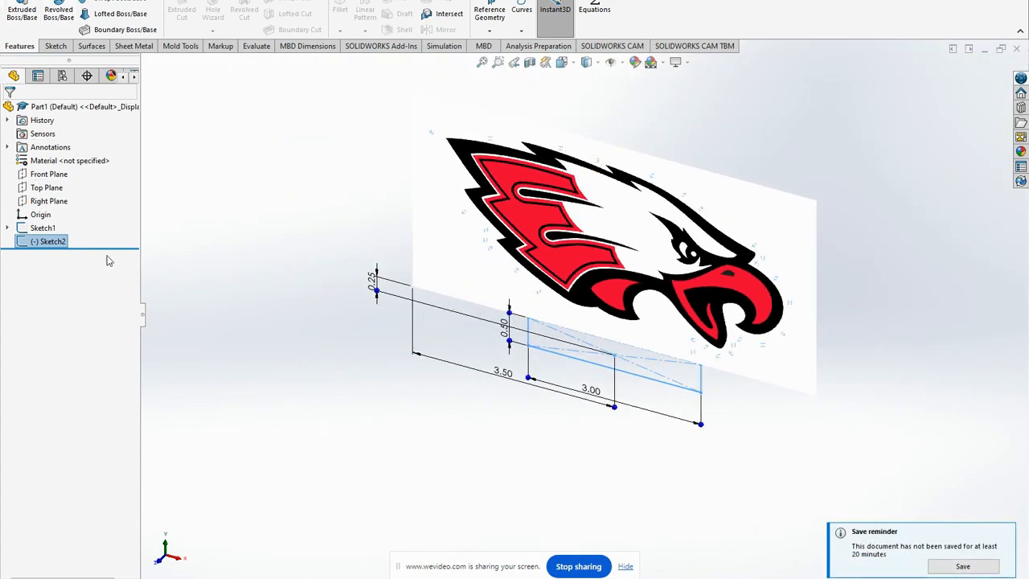
{"action": "right_click", "coordinate": [47, 244]}
{"action": "left_click", "coordinate": [58, 203]}
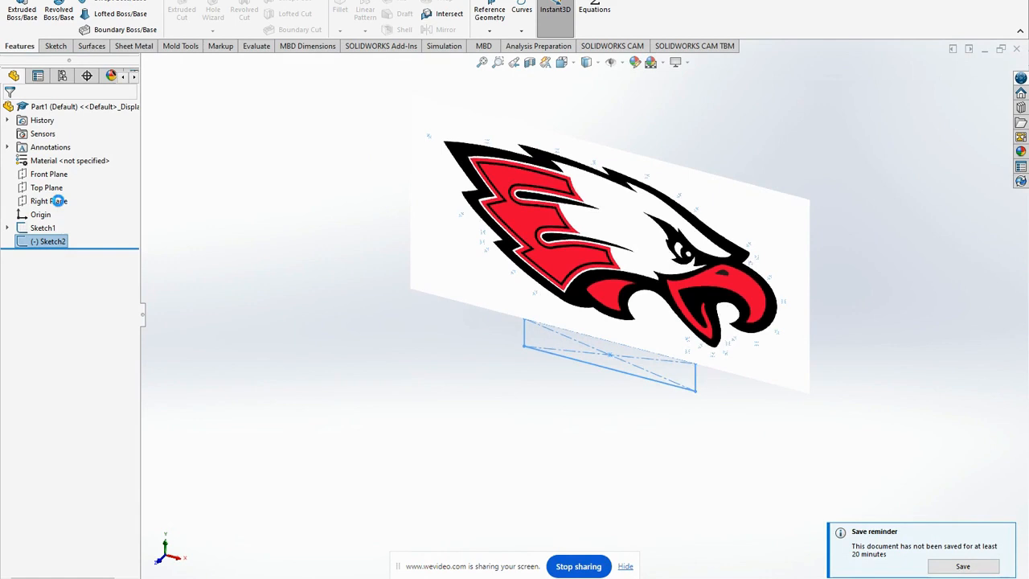
Swing the tangent handle at the rear spline's upper end down along the curve to remove the tiny loop beside the short notch spline.
{"action": "scroll", "coordinate": [392, 378], "scroll_direction": "down", "scroll_amount": 10}
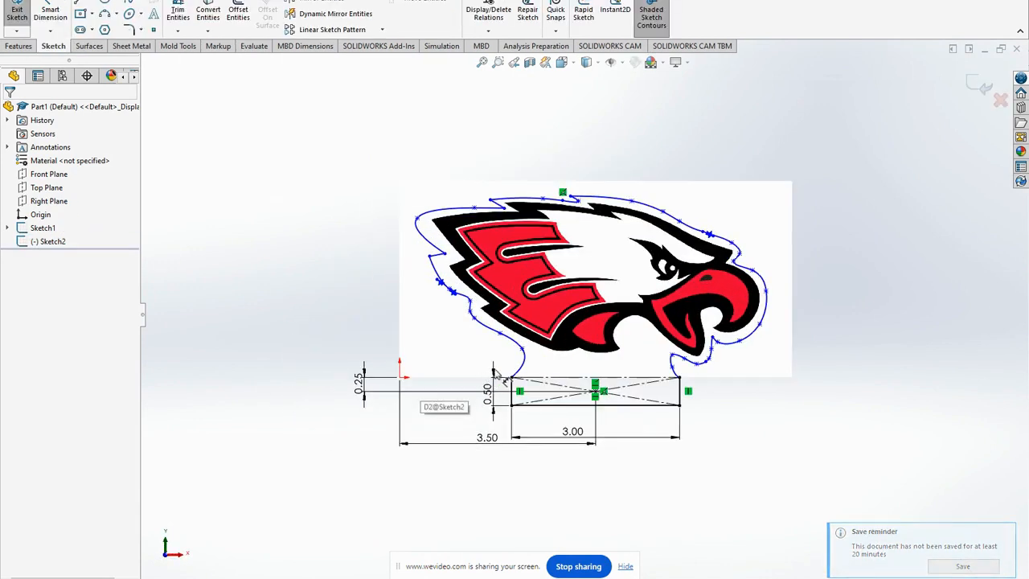
{"action": "scroll", "coordinate": [611, 398], "scroll_direction": "down", "scroll_amount": 4}
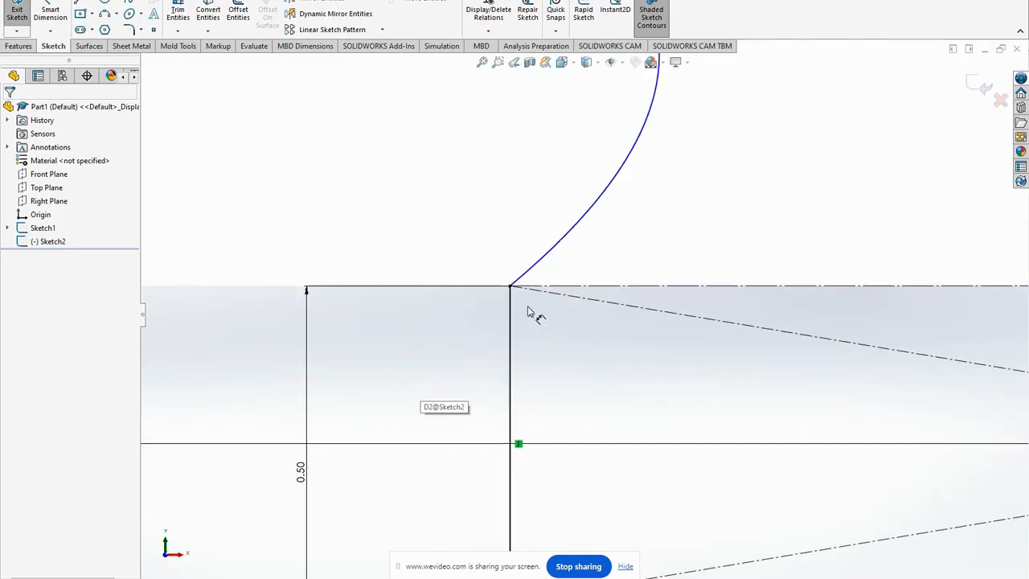
{"action": "left_click", "coordinate": [510, 287]}
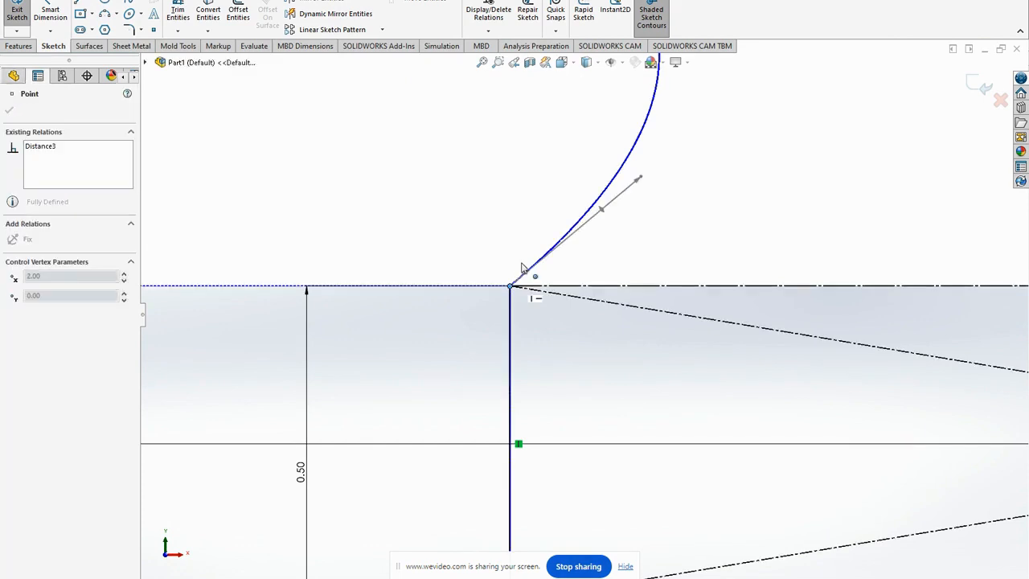
{"action": "scroll", "coordinate": [696, 296], "scroll_direction": "up", "scroll_amount": 8}
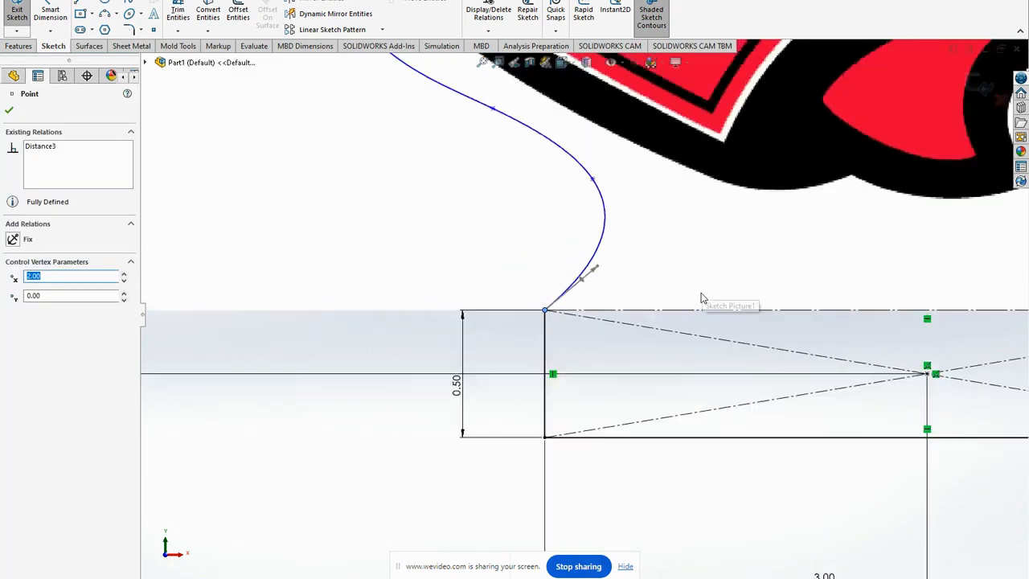
{"action": "scroll", "coordinate": [643, 304], "scroll_direction": "up", "scroll_amount": 3}
{"action": "scroll", "coordinate": [511, 230], "scroll_direction": "down", "scroll_amount": 10}
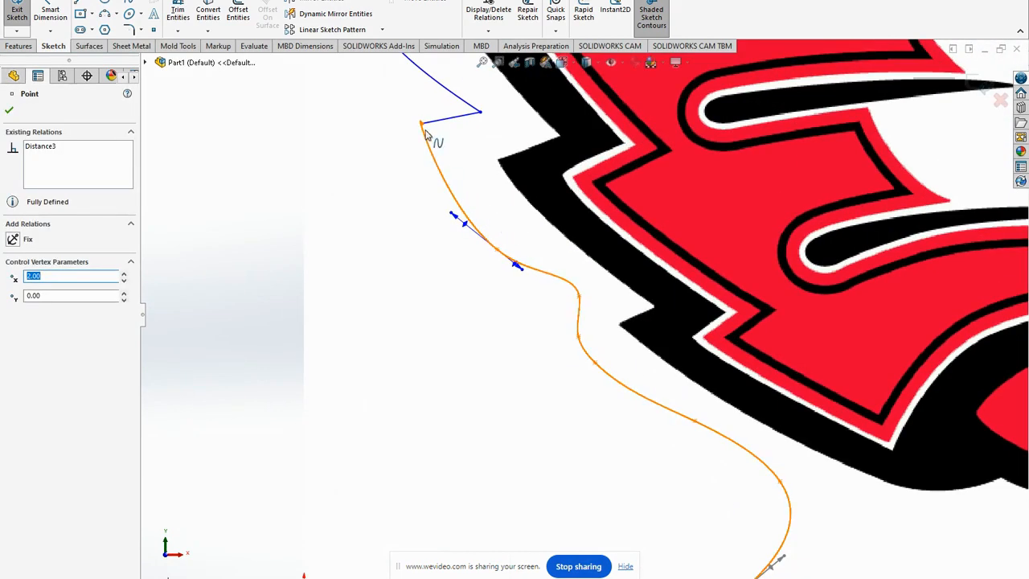
{"action": "scroll", "coordinate": [482, 201], "scroll_direction": "down", "scroll_amount": 5}
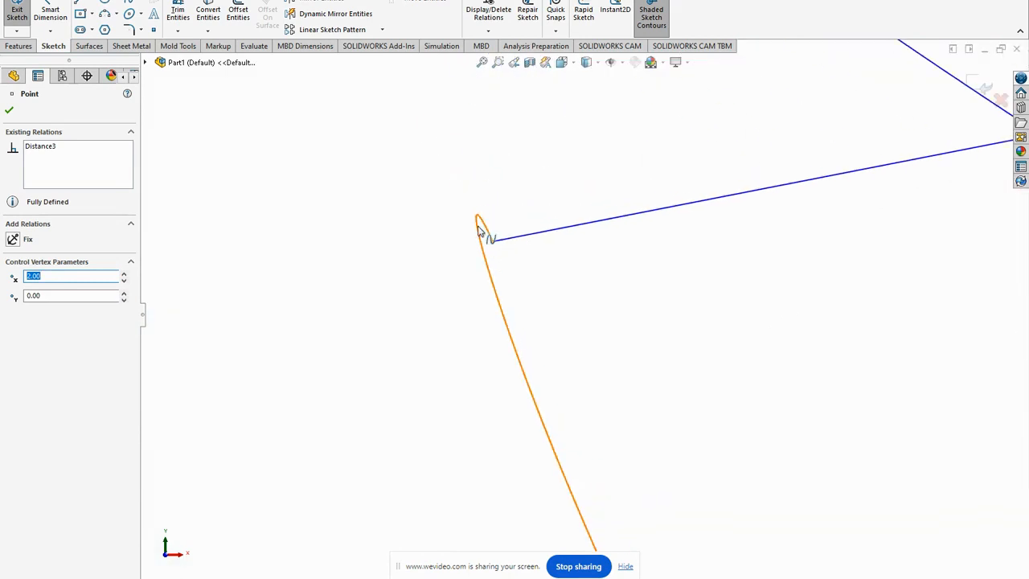
{"action": "left_click", "coordinate": [480, 263]}
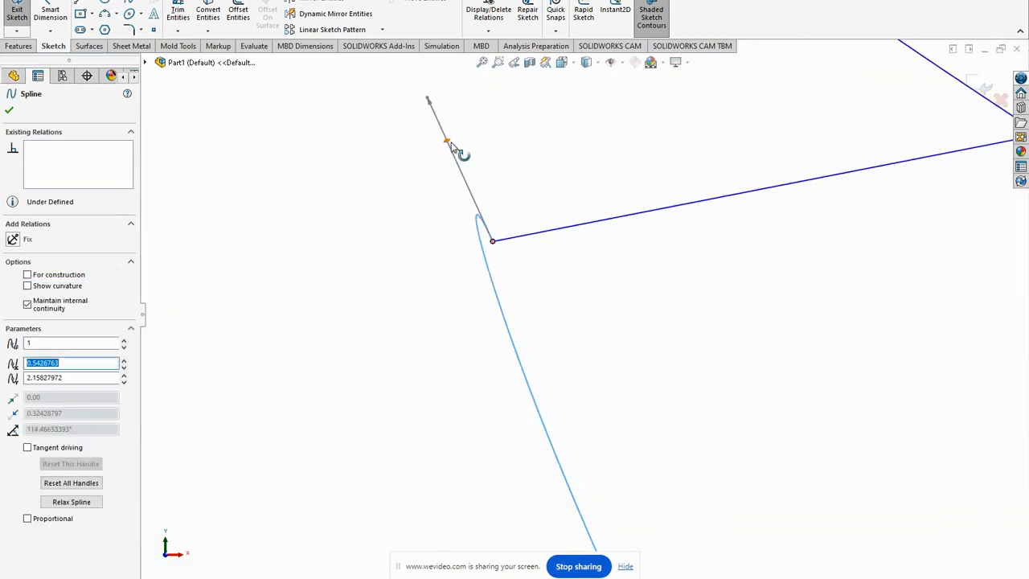
{"action": "mouse_move", "coordinate": [429, 101]}
{"action": "left_mouse_down"}
{"action": "mouse_move", "coordinate": [429, 181]}
{"action": "mouse_move", "coordinate": [468, 314]}
{"action": "mouse_move", "coordinate": [531, 336]}
{"action": "left_mouse_up"}
{"action": "scroll", "coordinate": [619, 339], "scroll_direction": "up", "scroll_amount": 3}
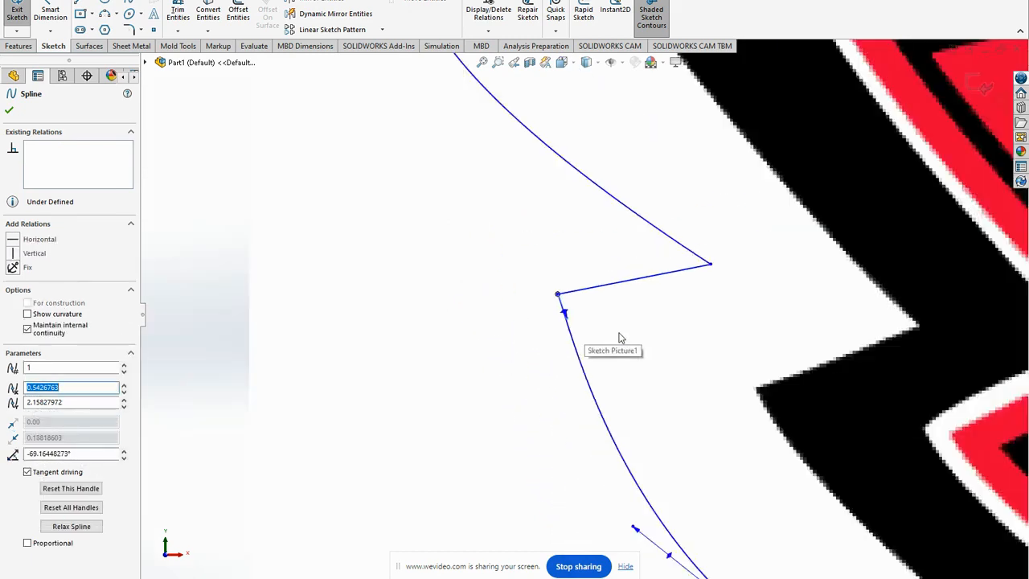
Examine the rest of the outline along the crest, the beak and both upper corners of the base rectangle for gaps or loops.
{"action": "scroll", "coordinate": [619, 338], "scroll_direction": "up", "scroll_amount": 5}
{"action": "scroll", "coordinate": [882, 341], "scroll_direction": "down", "scroll_amount": 8}
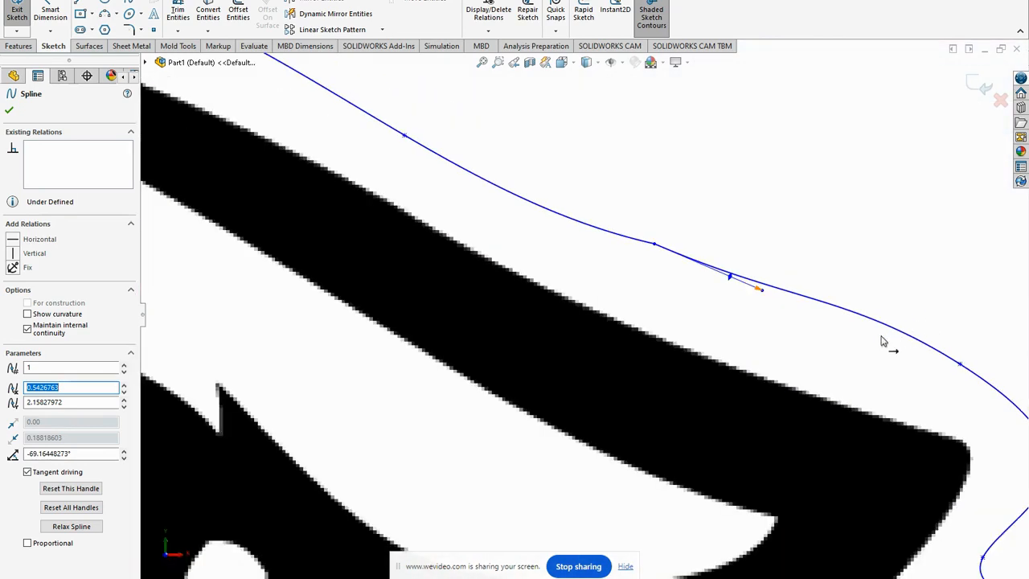
{"action": "scroll", "coordinate": [836, 360], "scroll_direction": "up", "scroll_amount": 6}
{"action": "scroll", "coordinate": [614, 440], "scroll_direction": "down", "scroll_amount": 6}
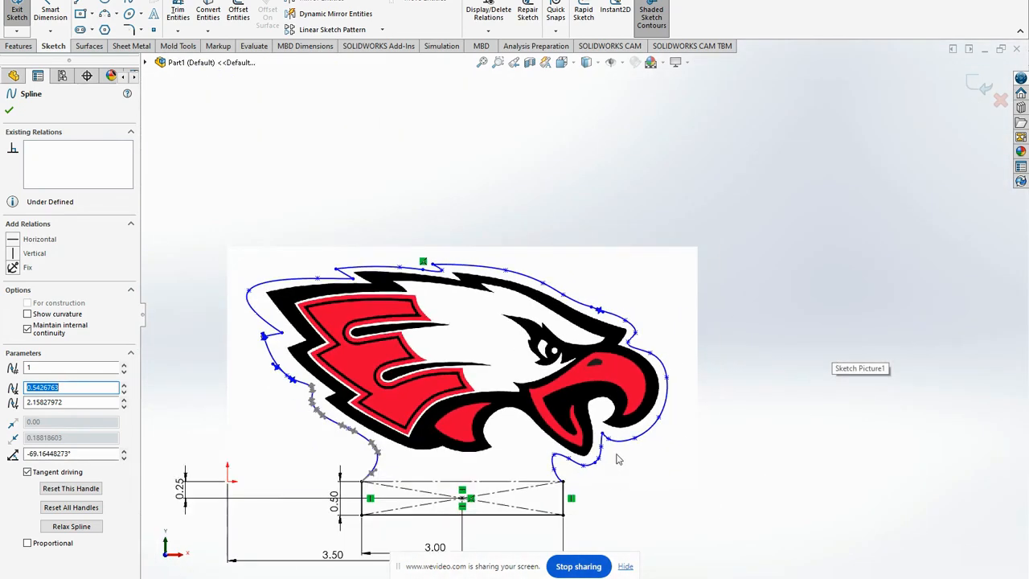
{"action": "scroll", "coordinate": [438, 472], "scroll_direction": "down", "scroll_amount": 5}
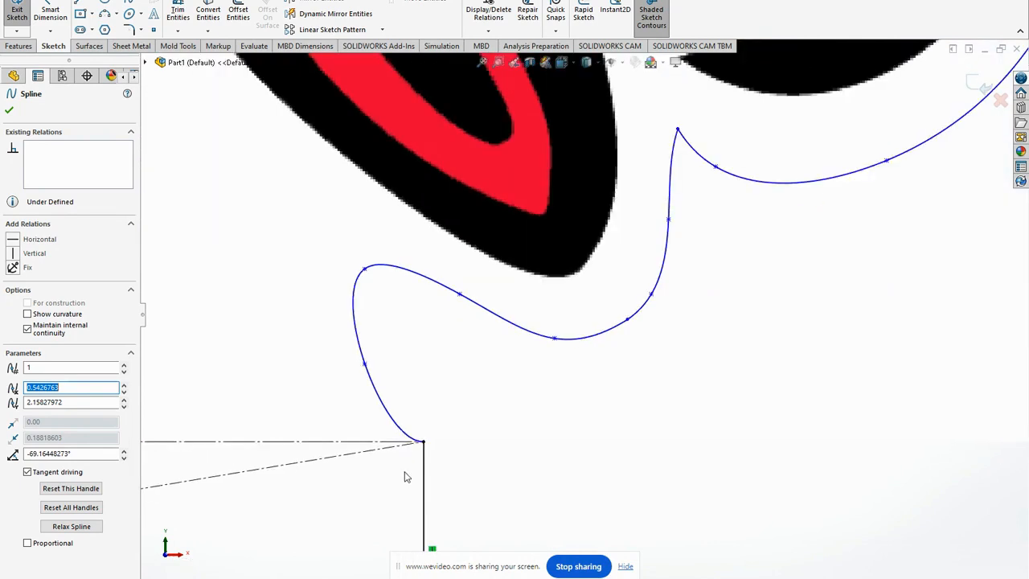
{"action": "scroll", "coordinate": [558, 322], "scroll_direction": "down", "scroll_amount": 4}
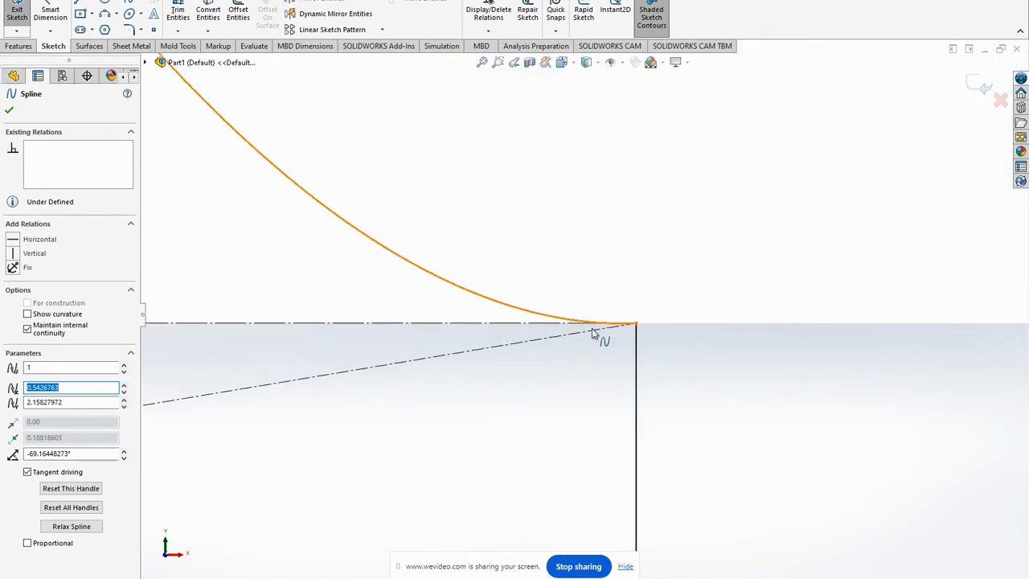
{"action": "scroll", "coordinate": [618, 359], "scroll_direction": "up", "scroll_amount": 3}
{"action": "scroll", "coordinate": [498, 347], "scroll_direction": "up", "scroll_amount": 6}
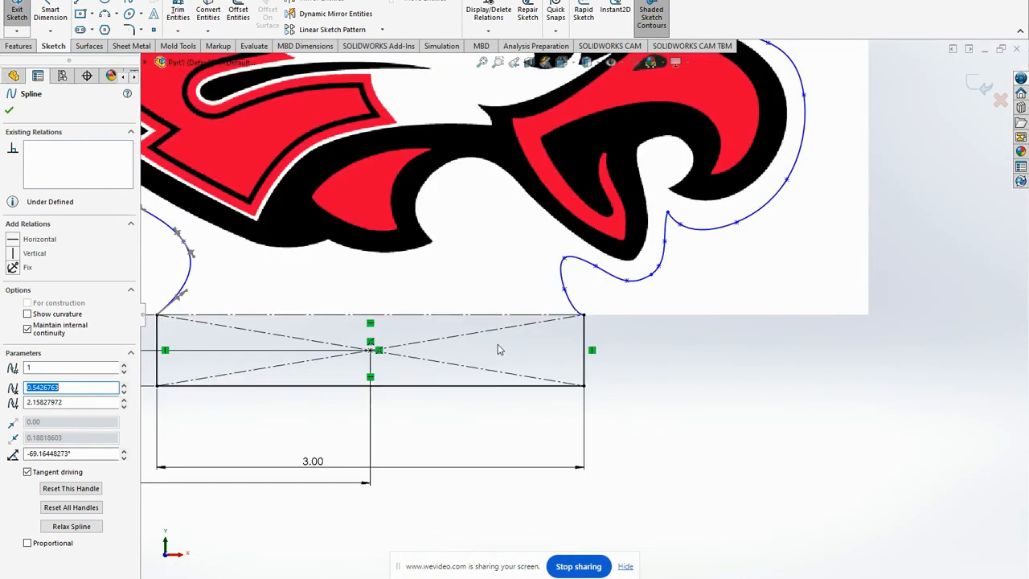
{"action": "scroll", "coordinate": [339, 223], "scroll_direction": "down", "scroll_amount": 6}
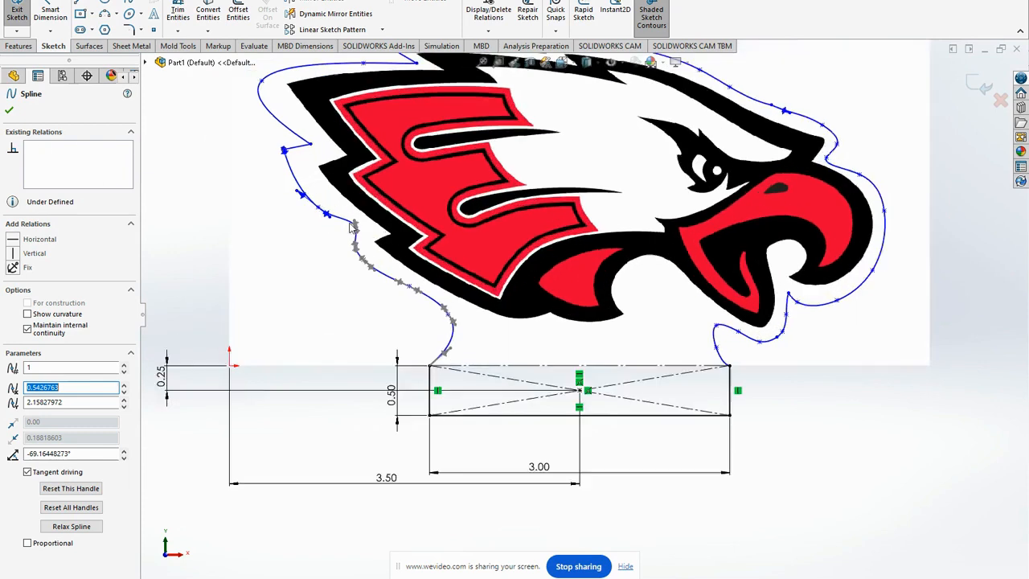
{"action": "scroll", "coordinate": [590, 453], "scroll_direction": "up", "scroll_amount": 8}
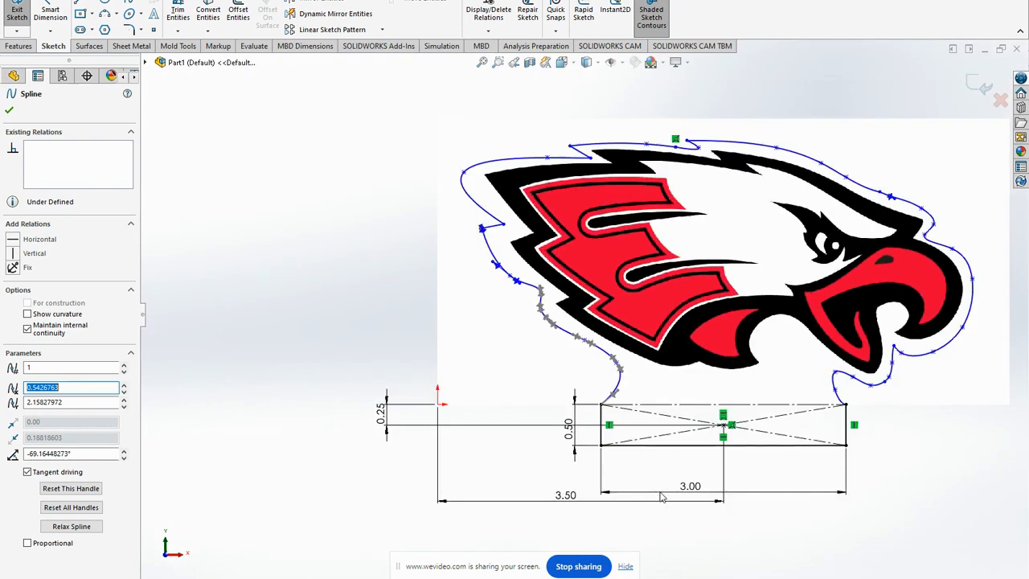
Exit the sketch and extrude its closed eagle-and-tab region to a blind depth of 0.125 in.
{"action": "left_click", "coordinate": [18, 13]}
{"action": "left_click", "coordinate": [47, 241]}
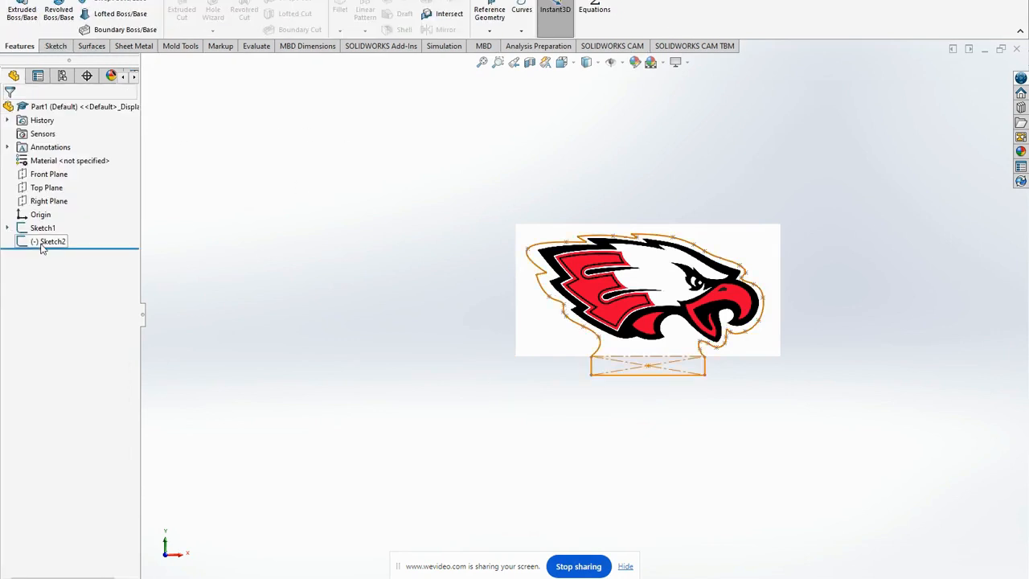
{"action": "left_click", "coordinate": [27, 16]}
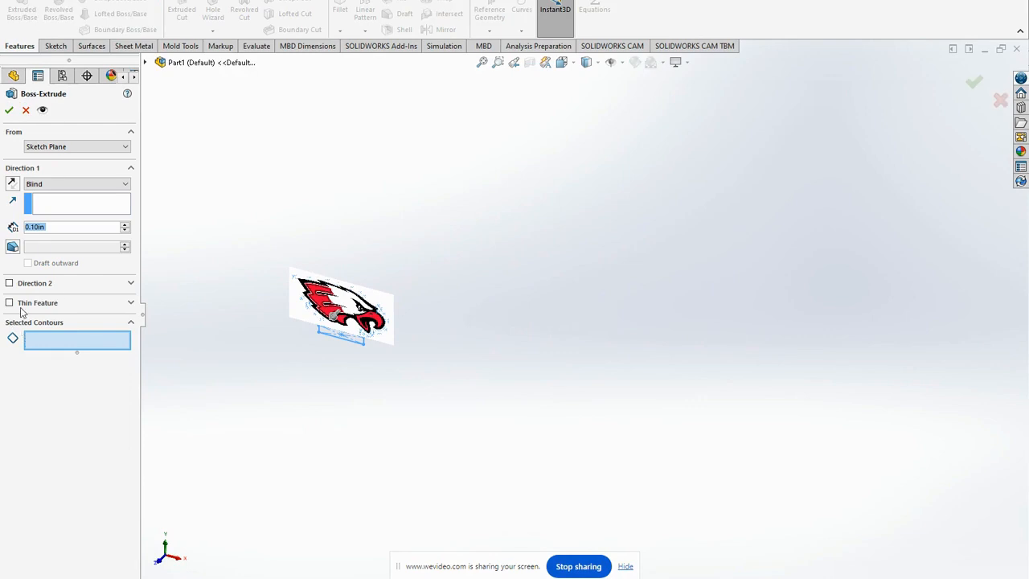
{"action": "left_click", "coordinate": [43, 343]}
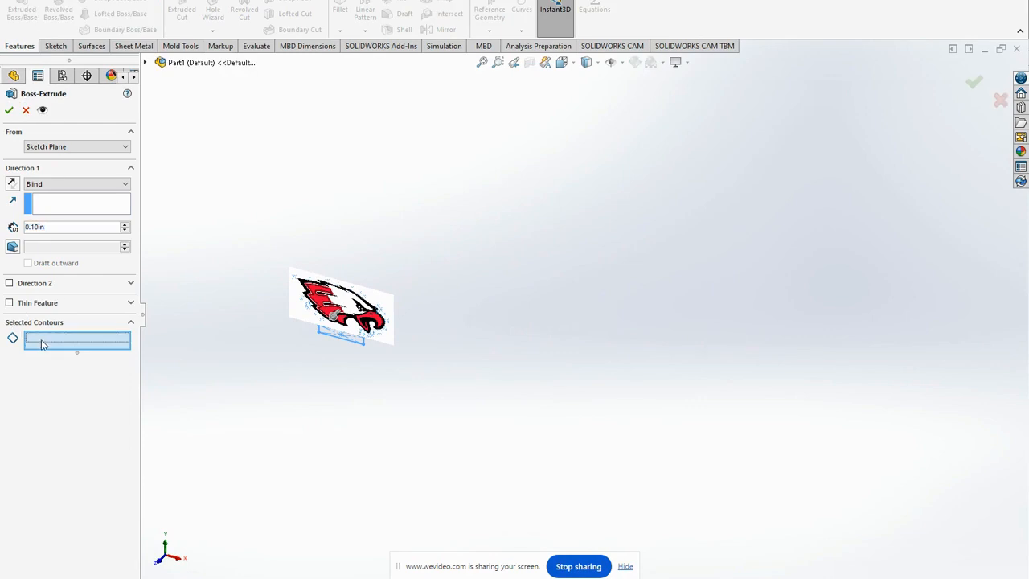
{"action": "left_click", "coordinate": [147, 63]}
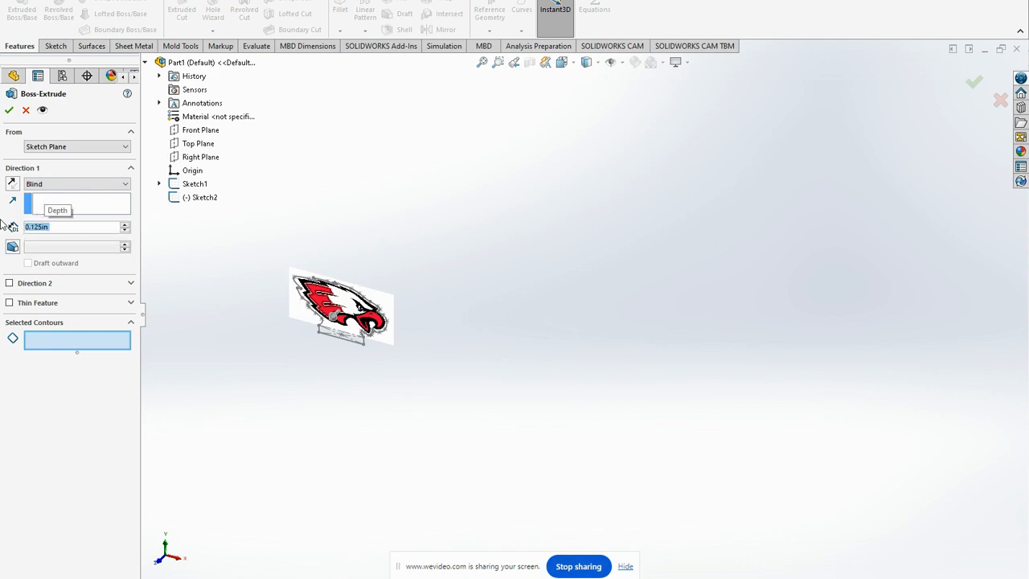
{"action": "scroll", "coordinate": [345, 346], "scroll_direction": "down", "scroll_amount": 10}
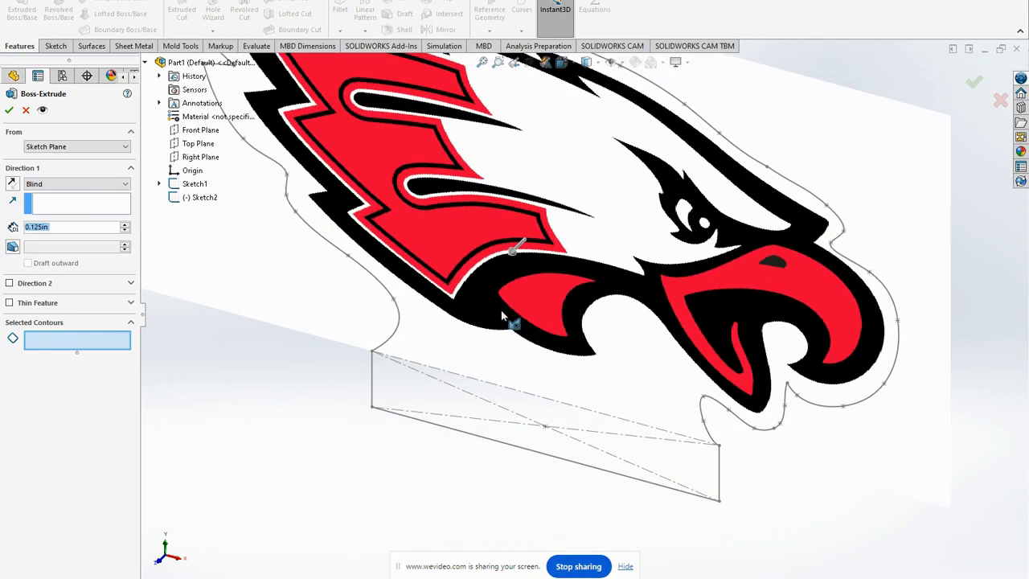
{"action": "left_click", "coordinate": [512, 407]}
{"action": "scroll", "coordinate": [335, 427], "scroll_direction": "up", "scroll_amount": 5}
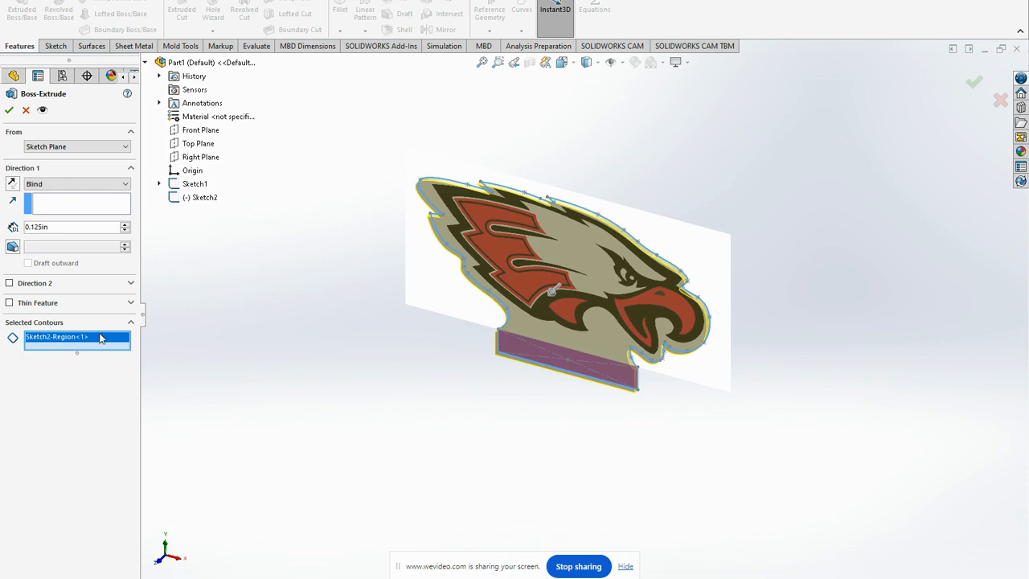
{"action": "key", "text": "Return"}
Assign ABS PC as the part's material.
{"action": "mouse_move", "coordinate": [733, 344]}
{"action": "middle_mouse_down"}
{"action": "mouse_move", "coordinate": [725, 338]}
{"action": "mouse_move", "coordinate": [666, 377]}
{"action": "mouse_move", "coordinate": [833, 255]}
{"action": "mouse_move", "coordinate": [806, 296]}
{"action": "mouse_move", "coordinate": [719, 348]}
{"action": "middle_mouse_up"}
{"action": "scroll", "coordinate": [588, 366], "scroll_direction": "down", "scroll_amount": 5}
{"action": "scroll", "coordinate": [587, 370], "scroll_direction": "up", "scroll_amount": 5}
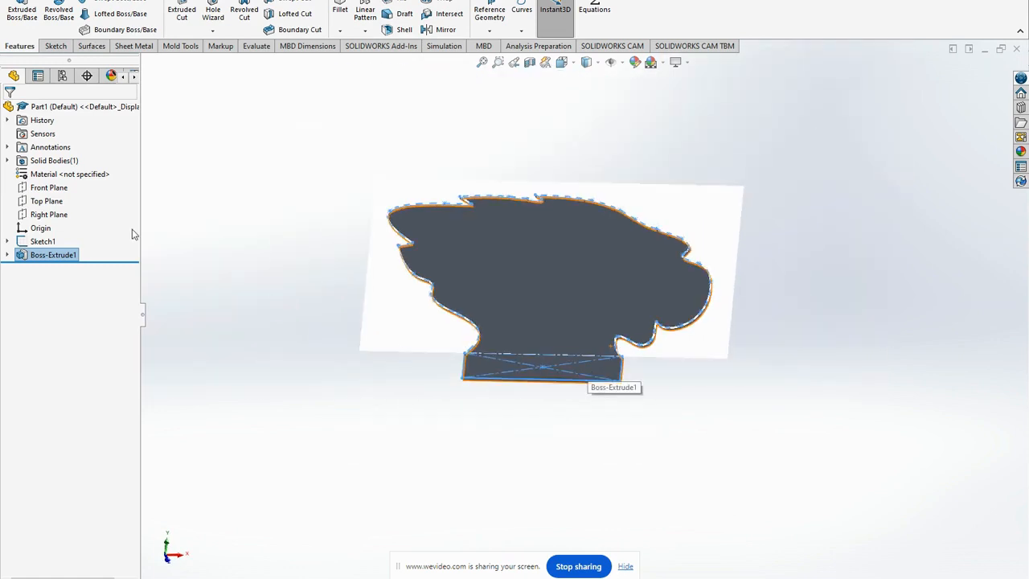
{"action": "right_click", "coordinate": [60, 174]}
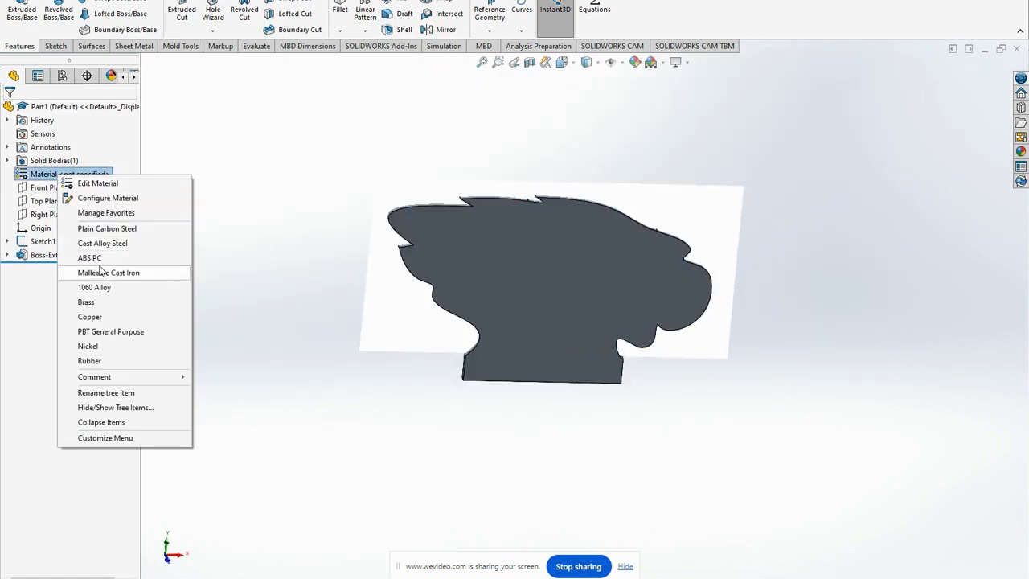
{"action": "left_click", "coordinate": [85, 258]}
Hide Sketch1, which holds the eagle logo picture, so only the extruded body is displayed.
{"action": "middle_click_drag", "start_coordinate": [610, 351], "coordinate": [553, 319]}
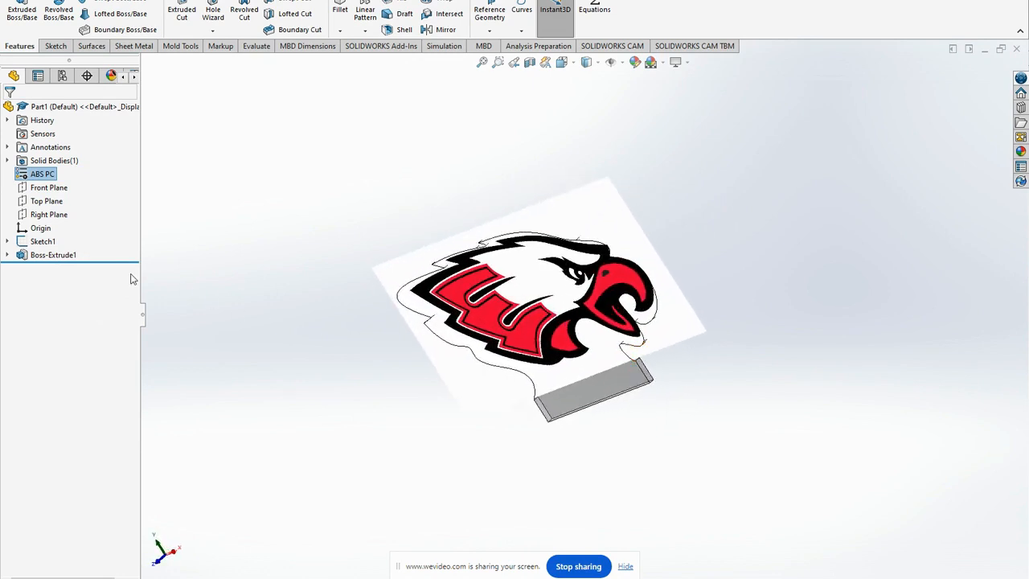
{"action": "right_click", "coordinate": [59, 245]}
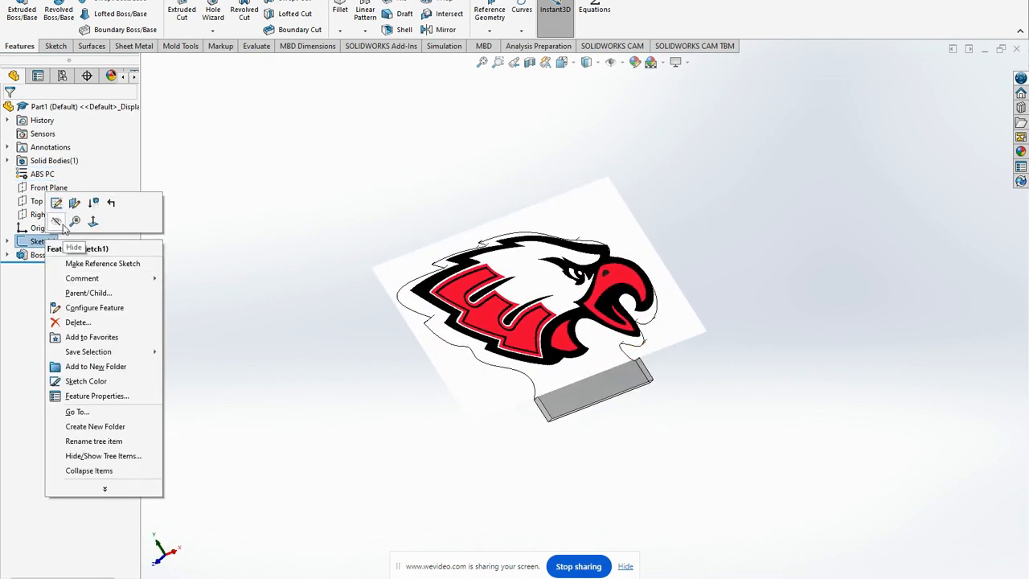
{"action": "left_click", "coordinate": [58, 222]}
{"action": "mouse_move", "coordinate": [434, 363]}
{"action": "middle_mouse_down"}
{"action": "mouse_move", "coordinate": [574, 333]}
{"action": "mouse_move", "coordinate": [672, 363]}
{"action": "mouse_move", "coordinate": [501, 311]}
{"action": "middle_mouse_up"}
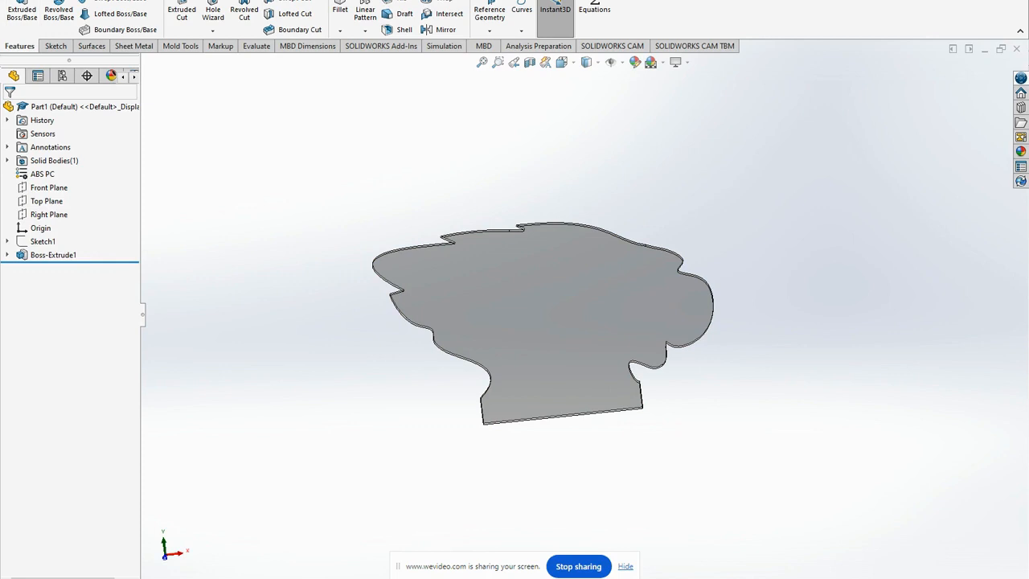
Make a drawing from the part, saving the part as EHS Acrylic and choosing a custom sheet size.
{"action": "left_click", "coordinate": [92, 0]}
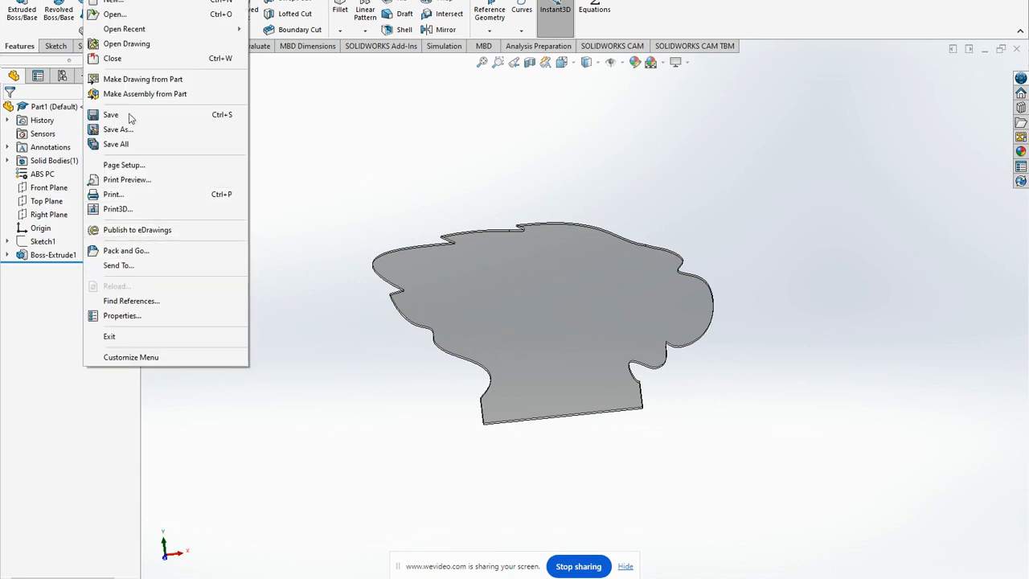
{"action": "left_click", "coordinate": [146, 79]}
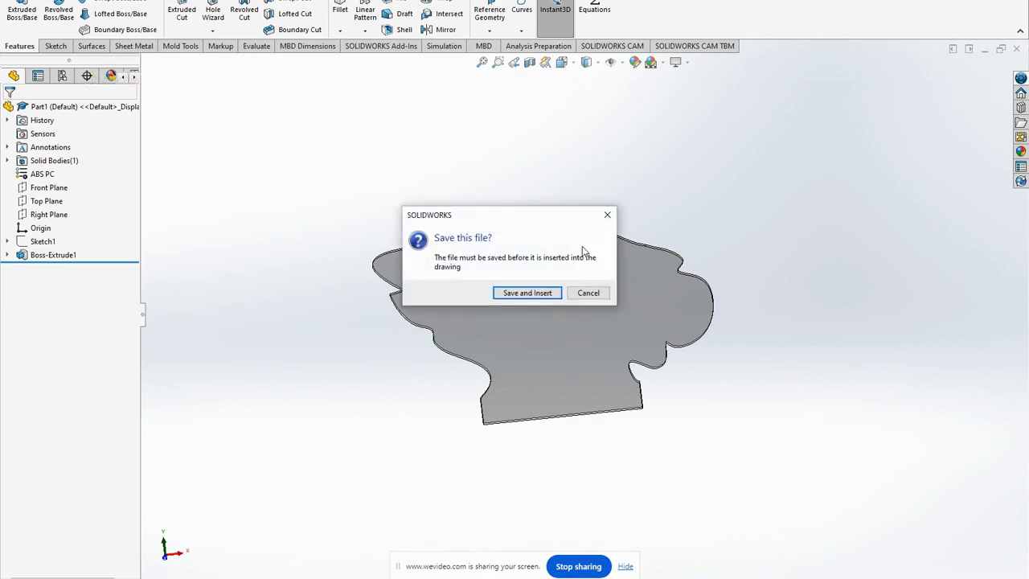
{"action": "left_click", "coordinate": [527, 293]}
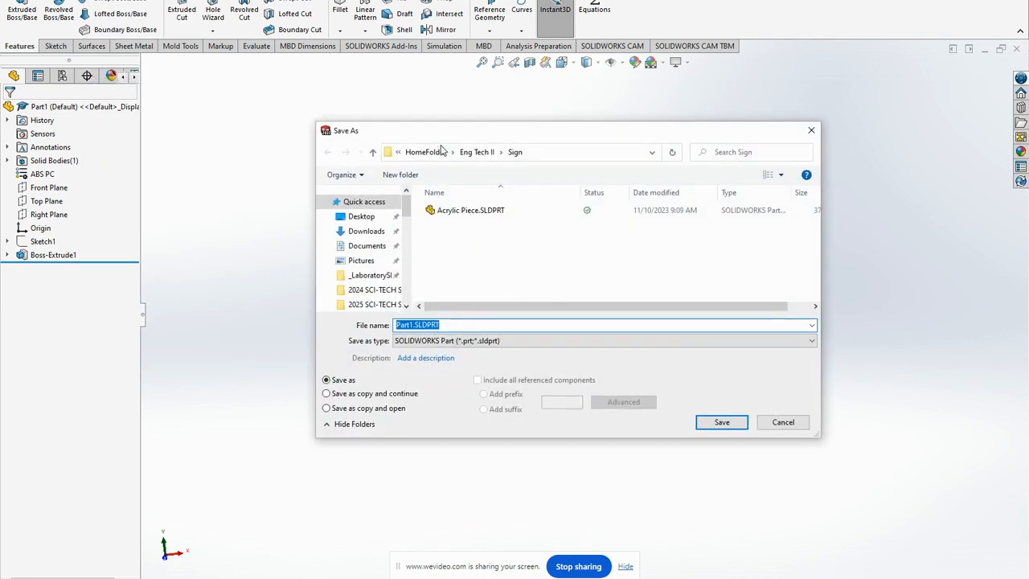
{"action": "left_click", "coordinate": [412, 325]}
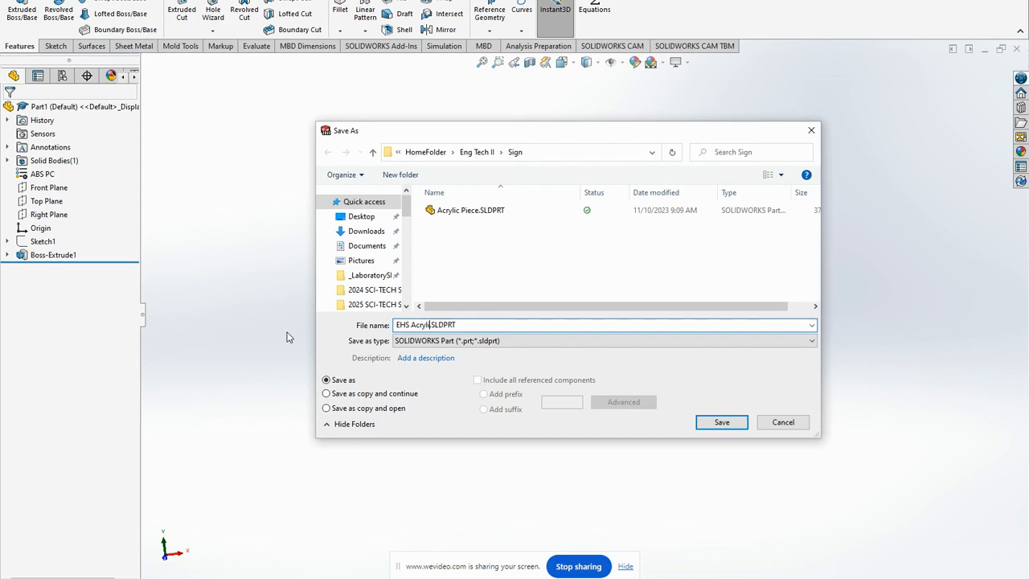
{"action": "key", "text": "Return"}
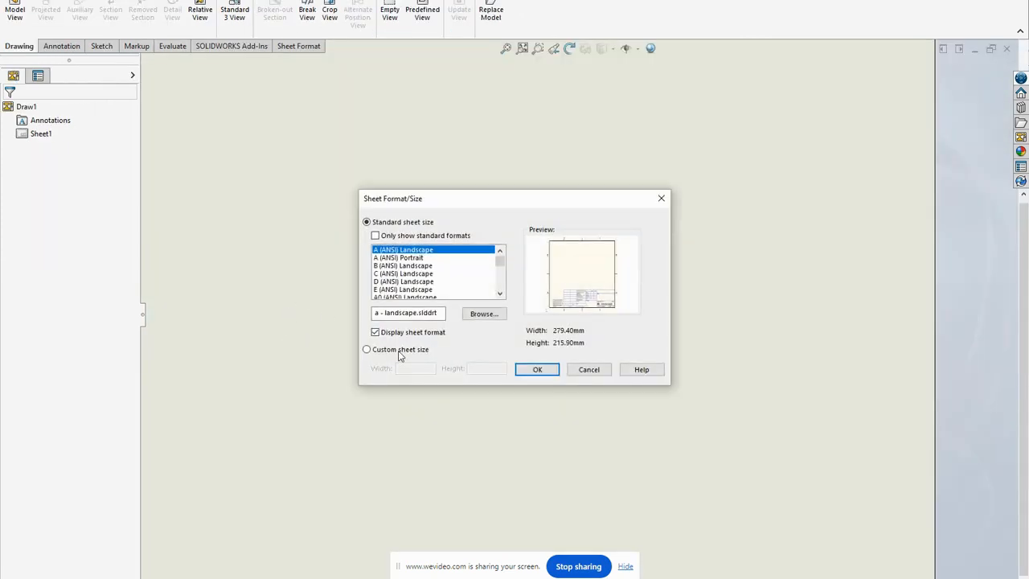
{"action": "left_click", "coordinate": [400, 350]}
{"action": "left_click", "coordinate": [537, 370]}
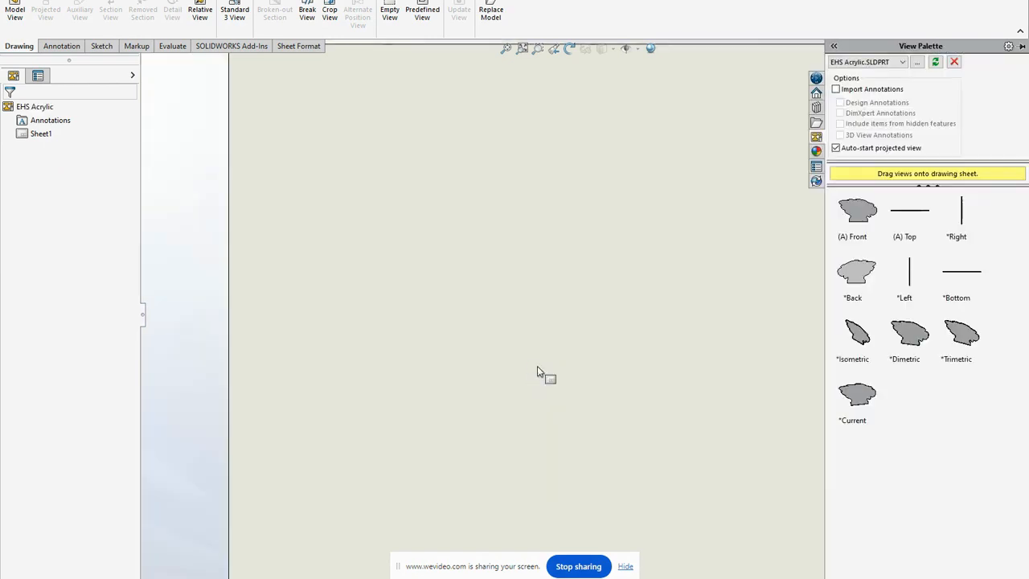
Place only the part's front view on the drawing sheet and set the sheet scale to 1:1.
{"action": "left_click_drag", "start_coordinate": [859, 217], "coordinate": [480, 262]}
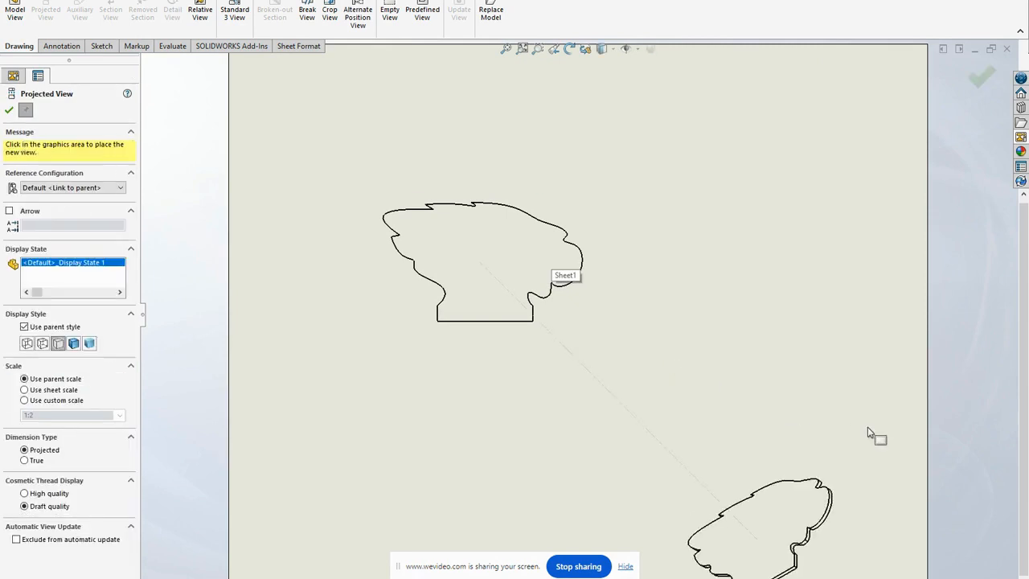
{"action": "left_click", "coordinate": [9, 111]}
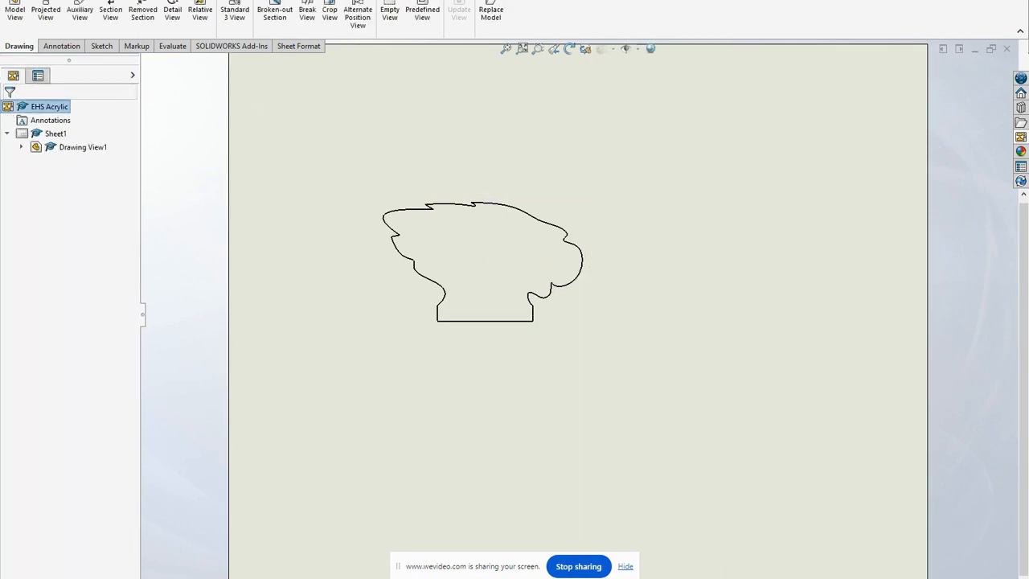
{"action": "left_click", "coordinate": [872, 575]}
{"action": "left_click", "coordinate": [852, 375]}
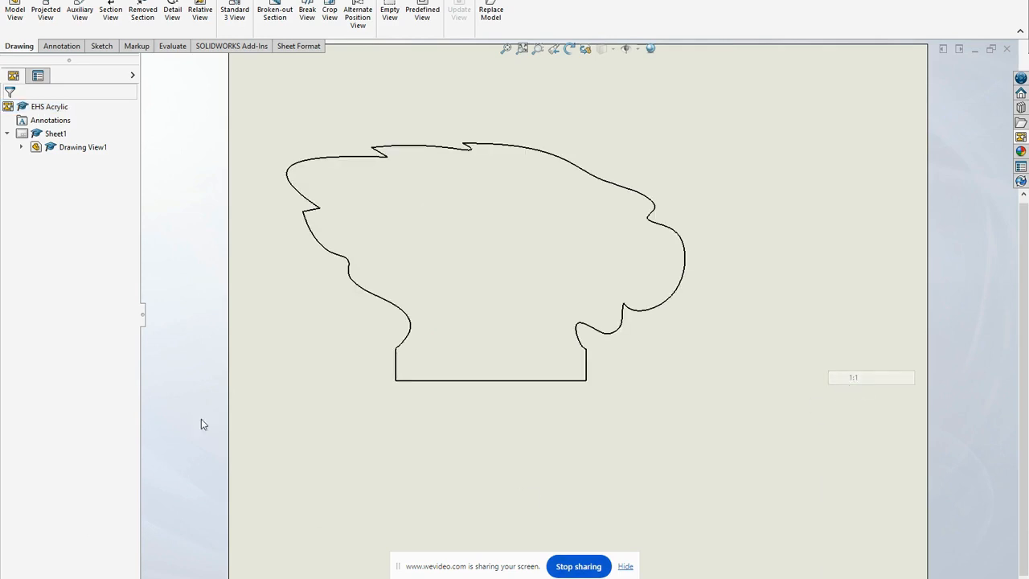
Shift the front view slightly on the sheet and save the drawing as EHS Acrylic.DXF in the Sign folder.
{"action": "left_click", "coordinate": [482, 304]}
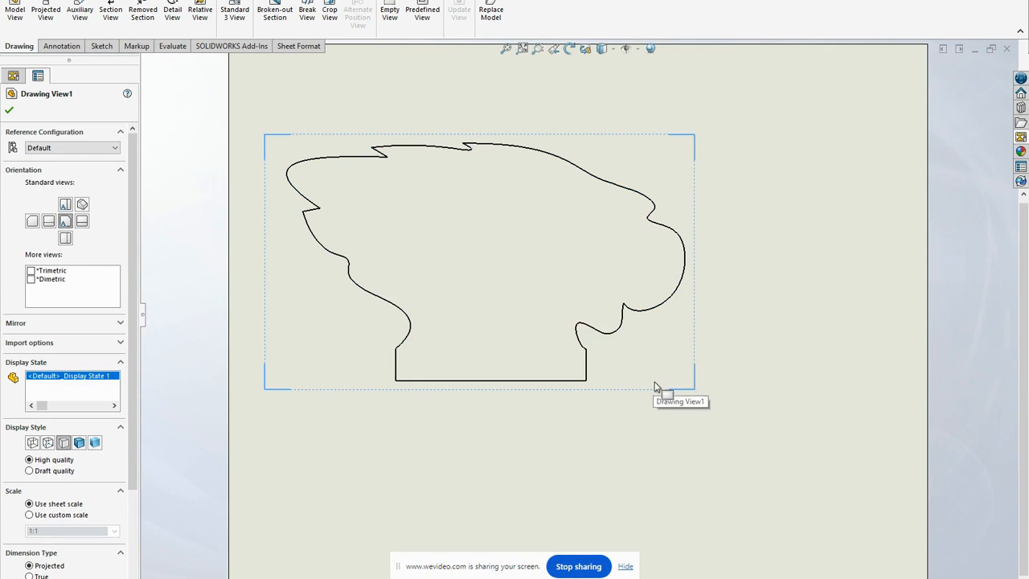
{"action": "left_click_drag", "start_coordinate": [685, 397], "coordinate": [701, 391]}
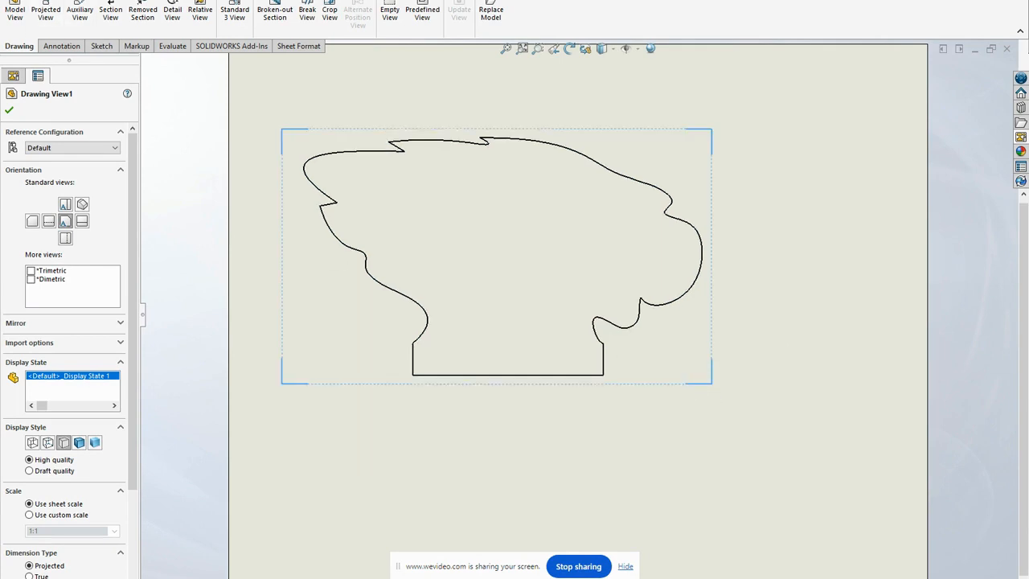
{"action": "left_click", "coordinate": [92, 0]}
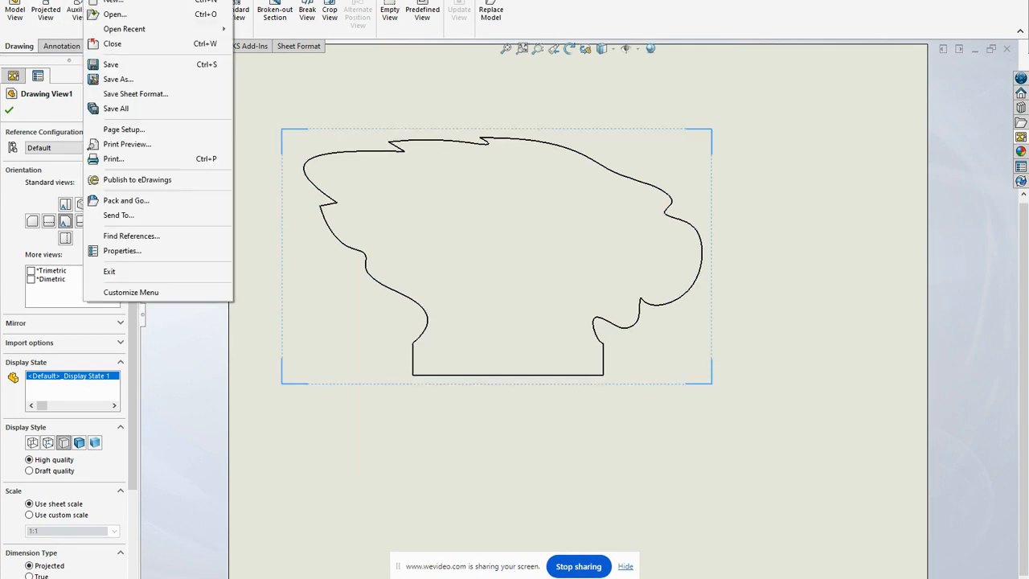
{"action": "left_click", "coordinate": [118, 79]}
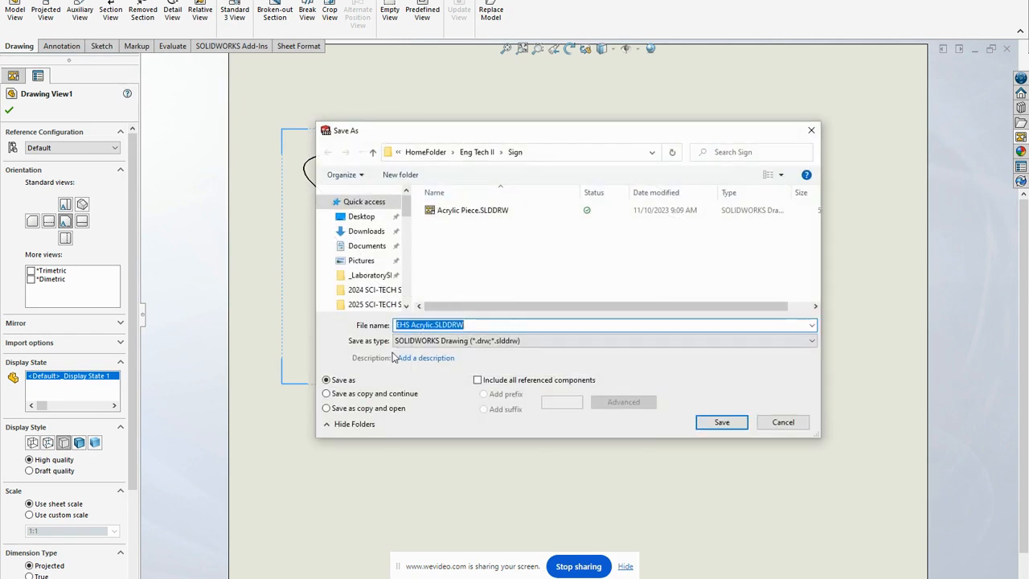
{"action": "left_click", "coordinate": [412, 341]}
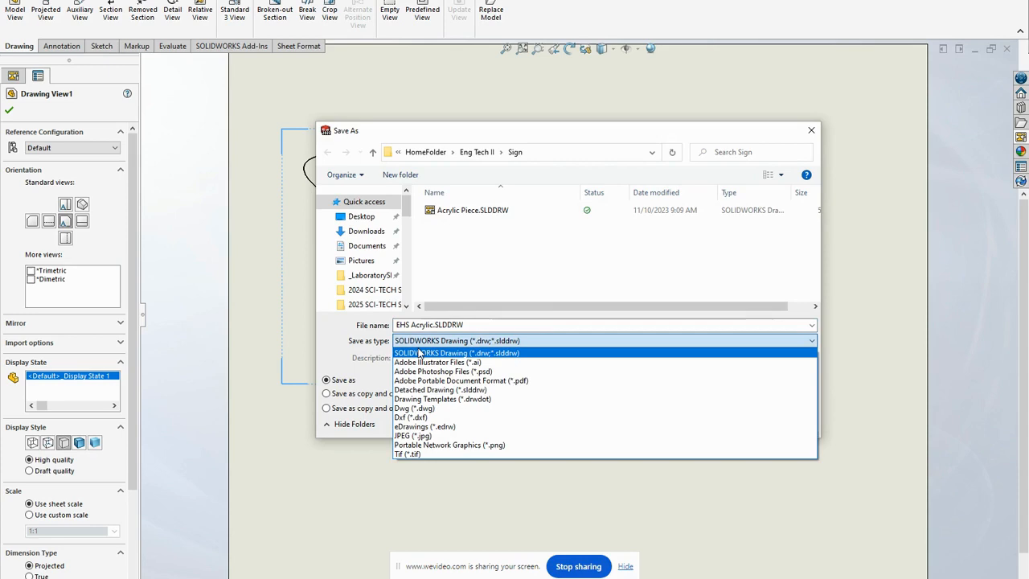
{"action": "left_click", "coordinate": [424, 417]}
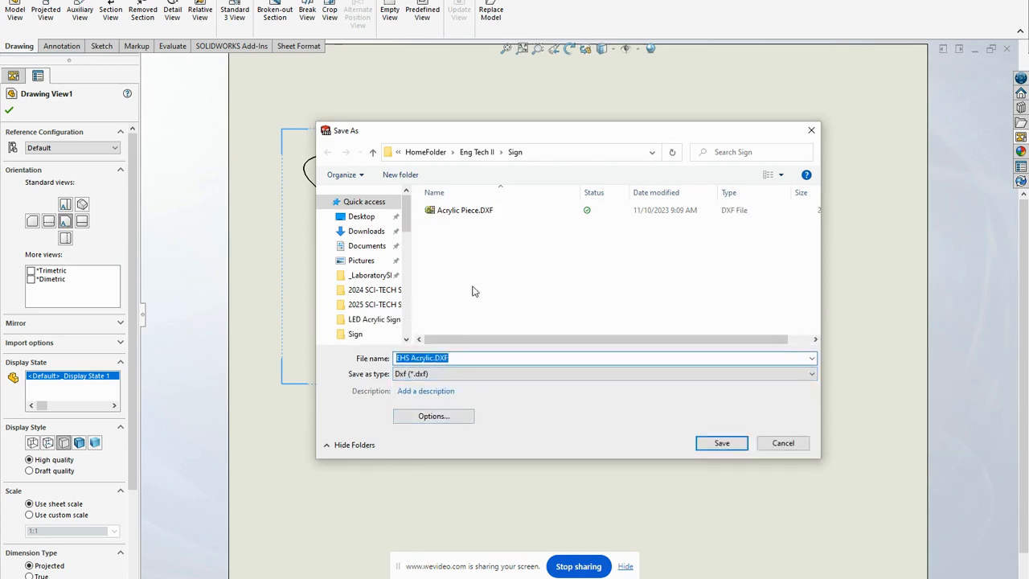
{"action": "left_click", "coordinate": [722, 443]}
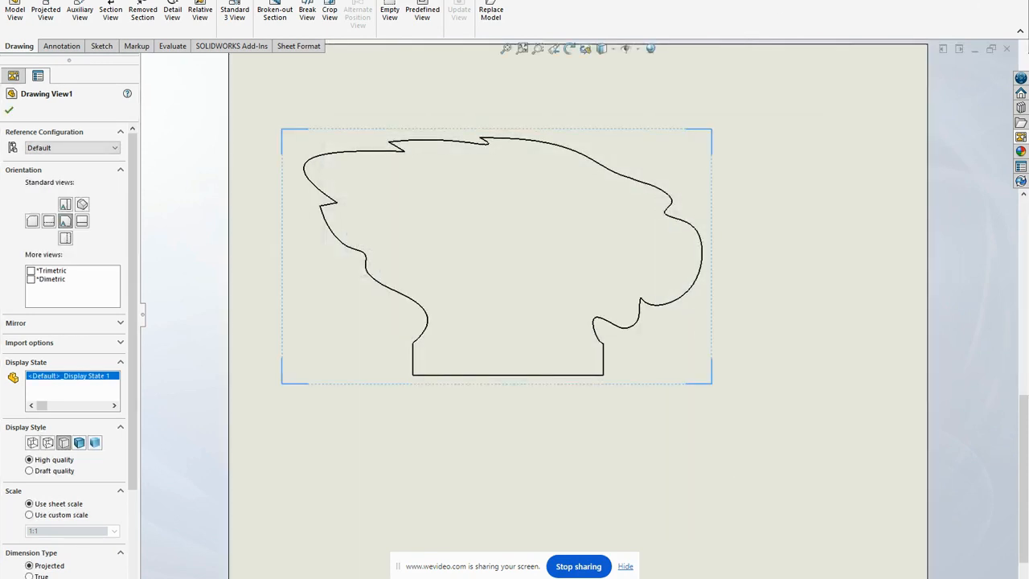
Switch to CorelDRAW and create a new document from the Laser Engraver.cdt template.
{"action": "left_click", "coordinate": [949, 1]}
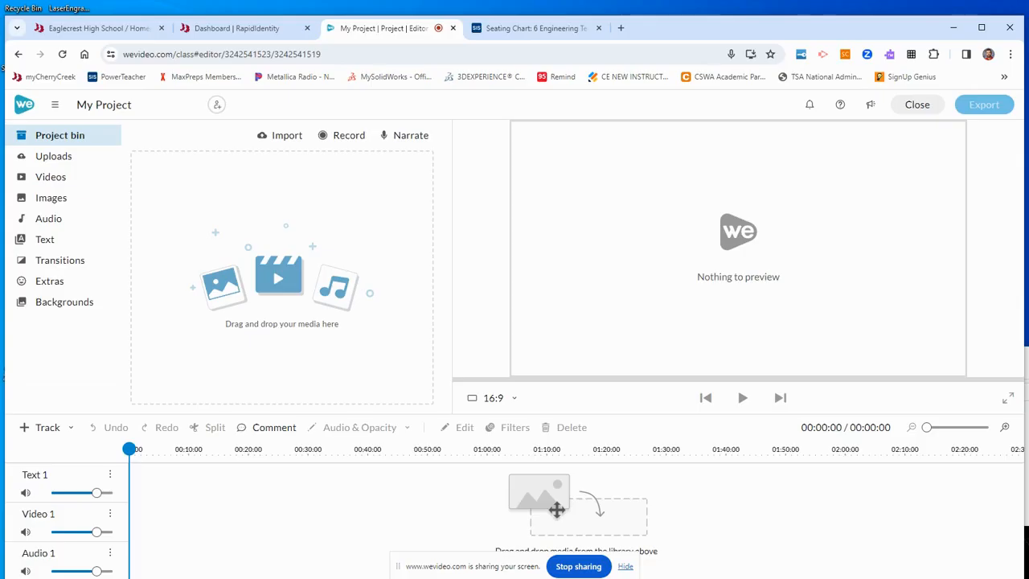
{"action": "left_click", "coordinate": [952, 28]}
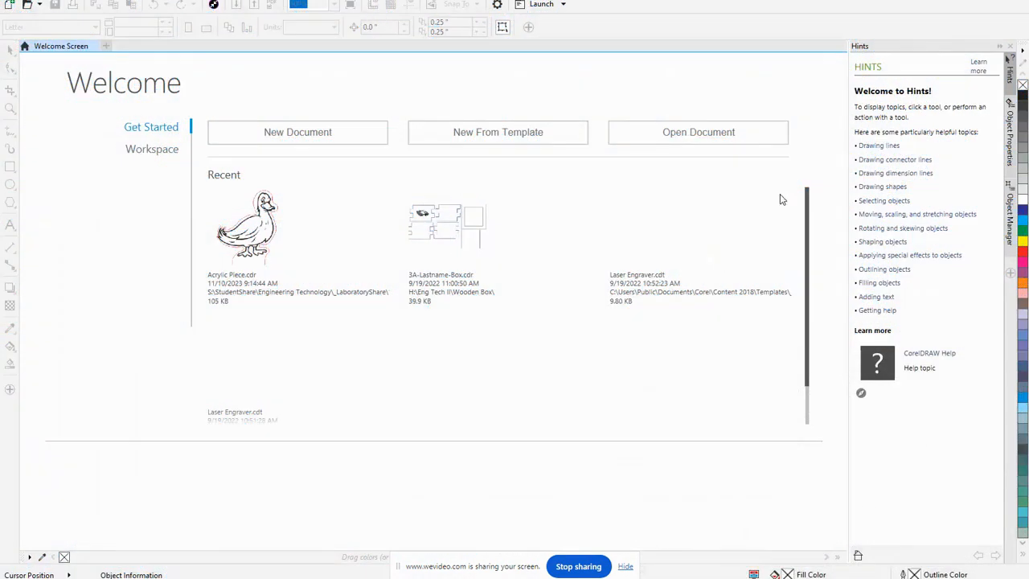
{"action": "left_click", "coordinate": [465, 137]}
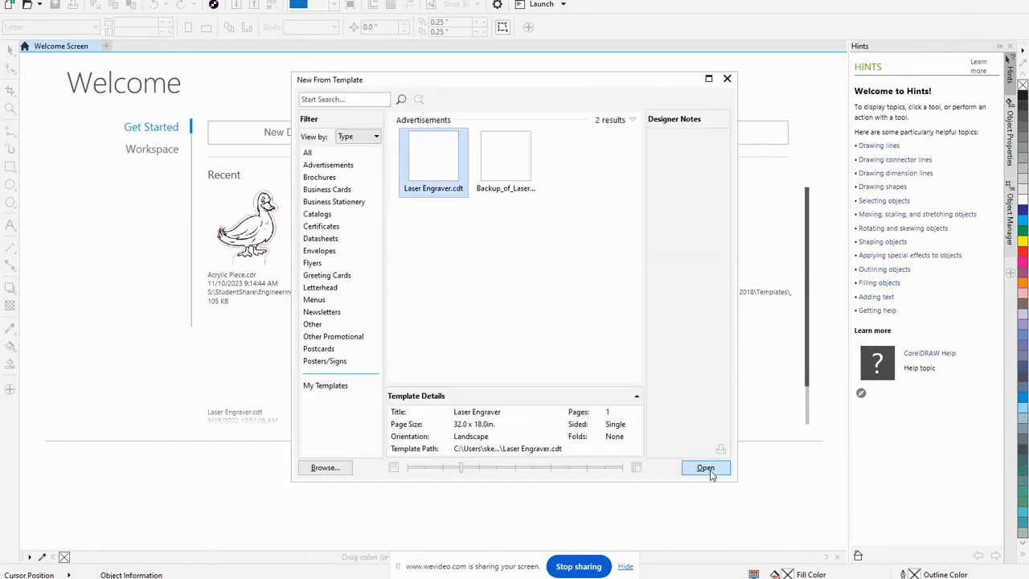
{"action": "left_click", "coordinate": [705, 468]}
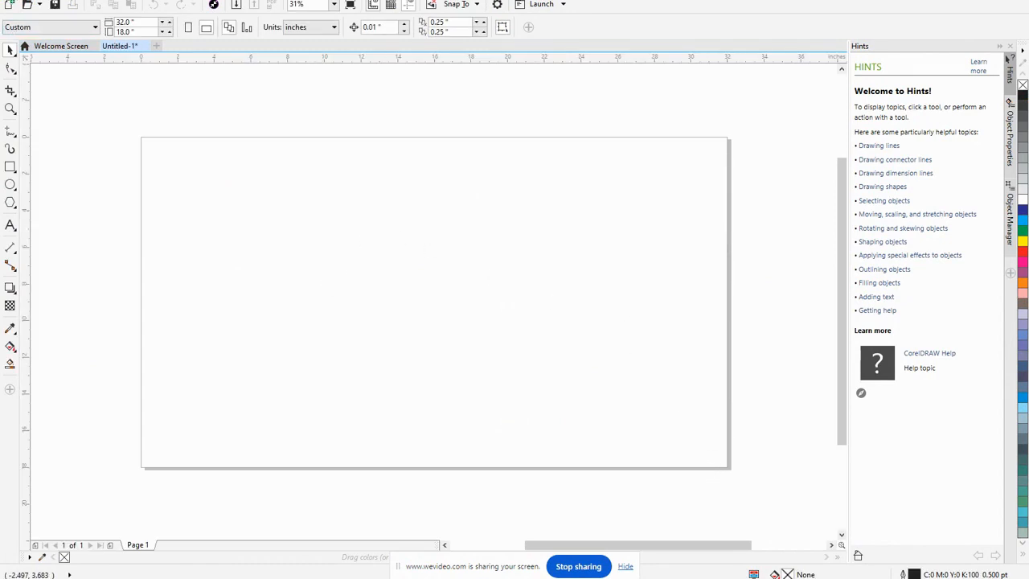
Import EHS Acrylic.DXF in English units at 1:1 scaling and place it at the page's upper-left corner.
{"action": "left_click", "coordinate": [13, 1]}
{"action": "left_click", "coordinate": [51, 176]}
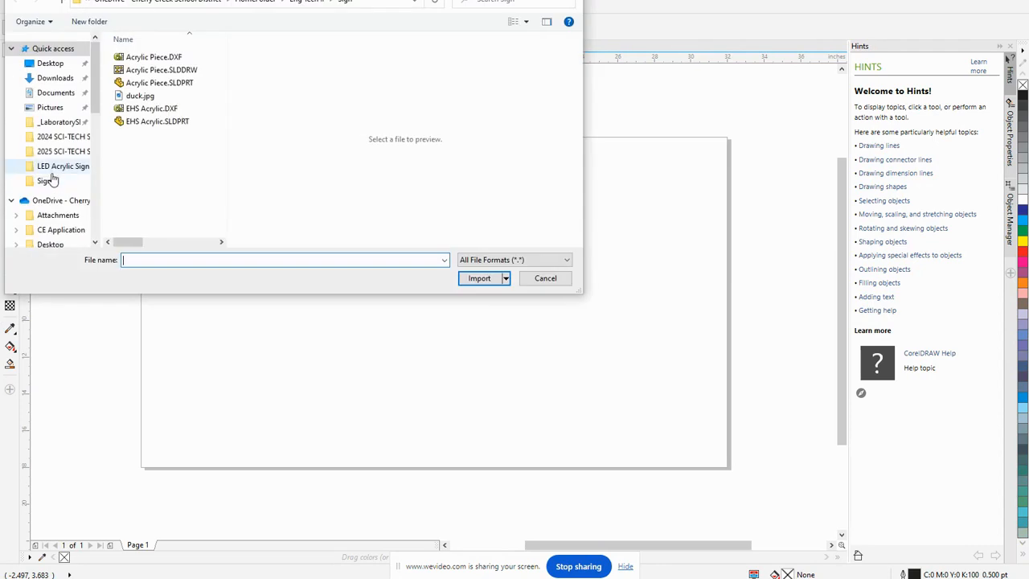
{"action": "left_click", "coordinate": [168, 110]}
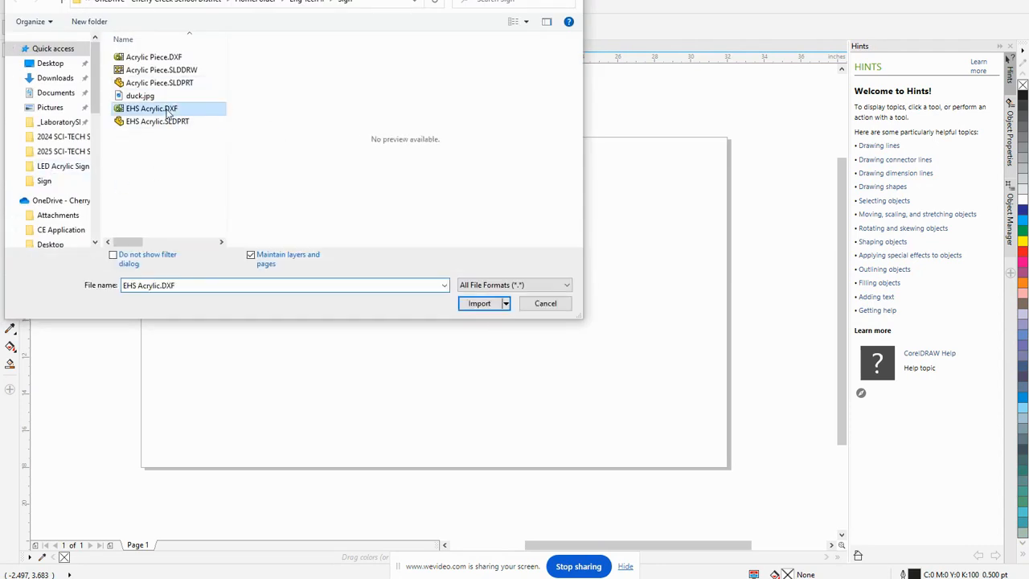
{"action": "left_click", "coordinate": [476, 305]}
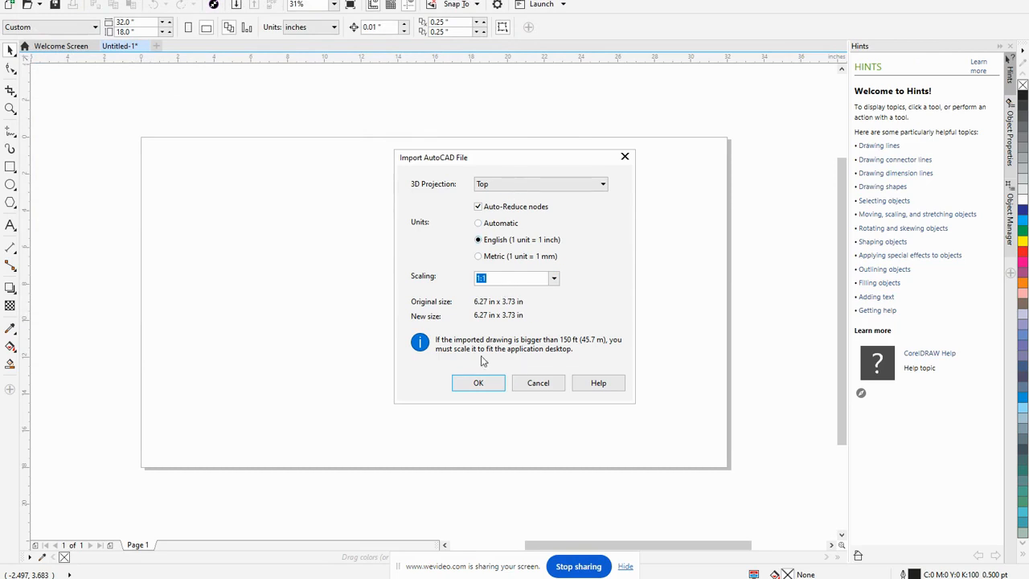
{"action": "left_click", "coordinate": [478, 383]}
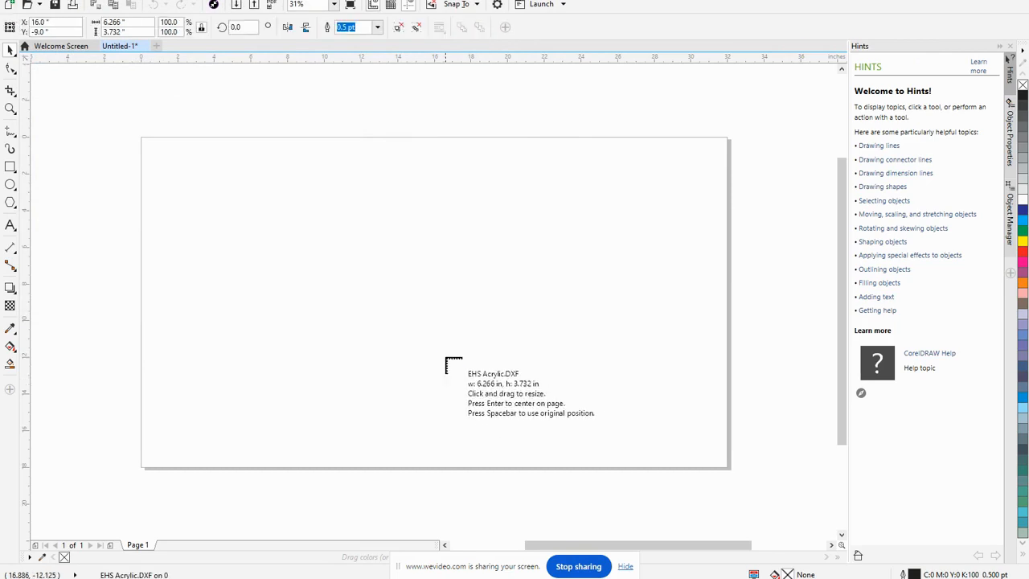
{"action": "left_click", "coordinate": [145, 140]}
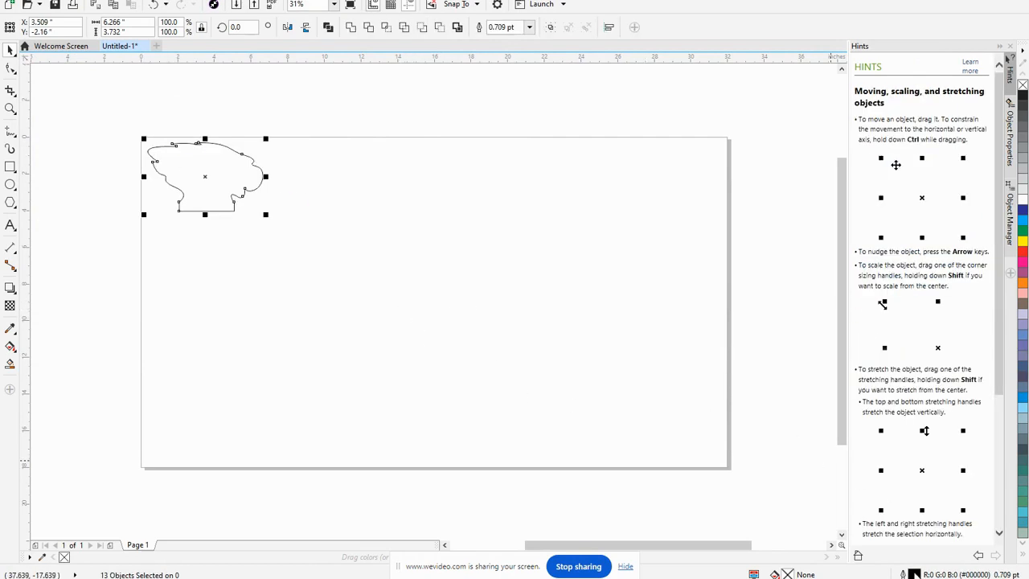
Give the imported outline a Red RGB Palette colour and a Hairline width with the Outline Pen.
{"action": "double_click", "coordinate": [915, 574]}
{"action": "left_click", "coordinate": [454, 170]}
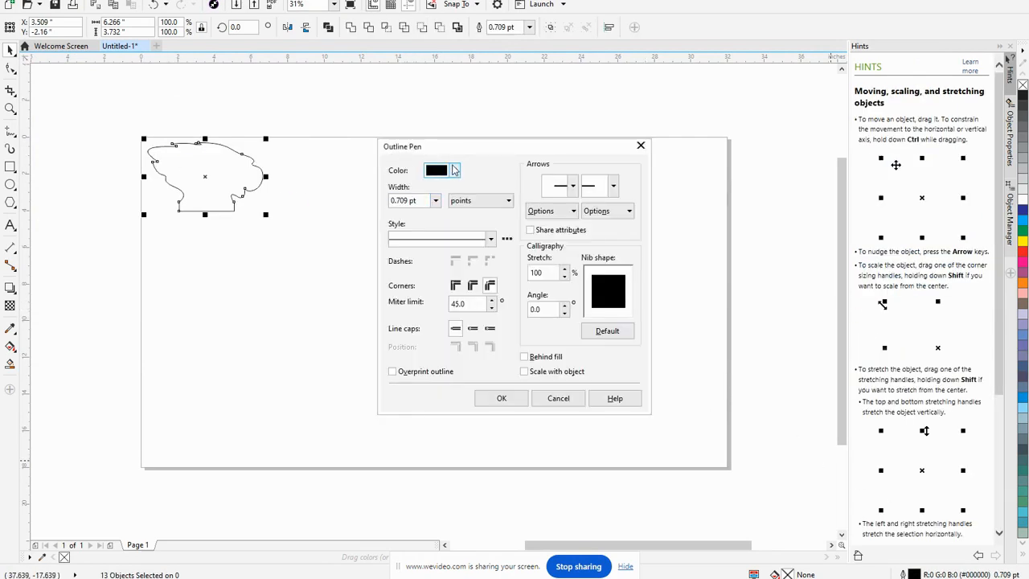
{"action": "left_click", "coordinate": [531, 203]}
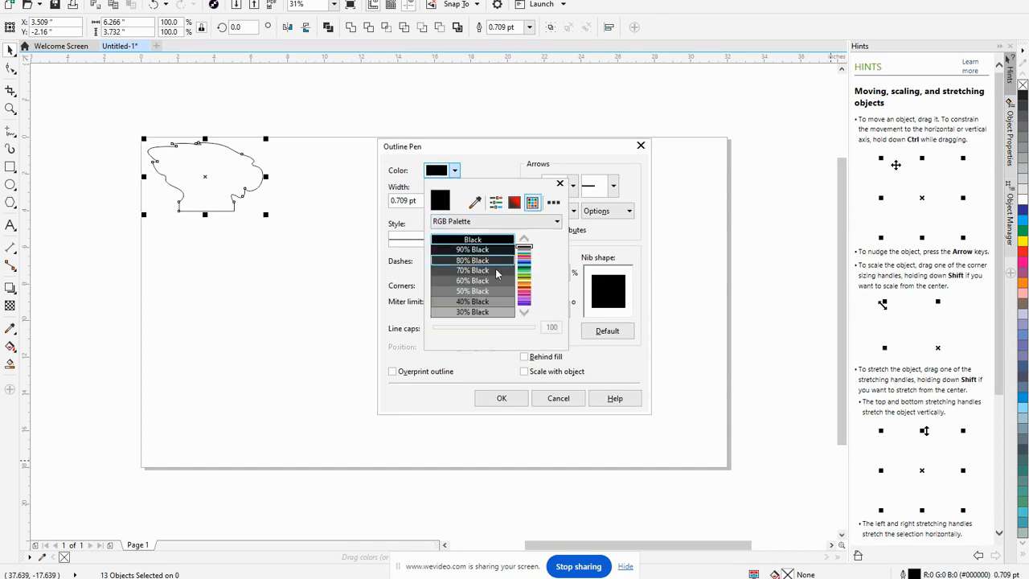
{"action": "left_click", "coordinate": [524, 313]}
{"action": "left_click", "coordinate": [524, 313]}
{"action": "left_click", "coordinate": [523, 313]}
{"action": "left_click", "coordinate": [522, 254]}
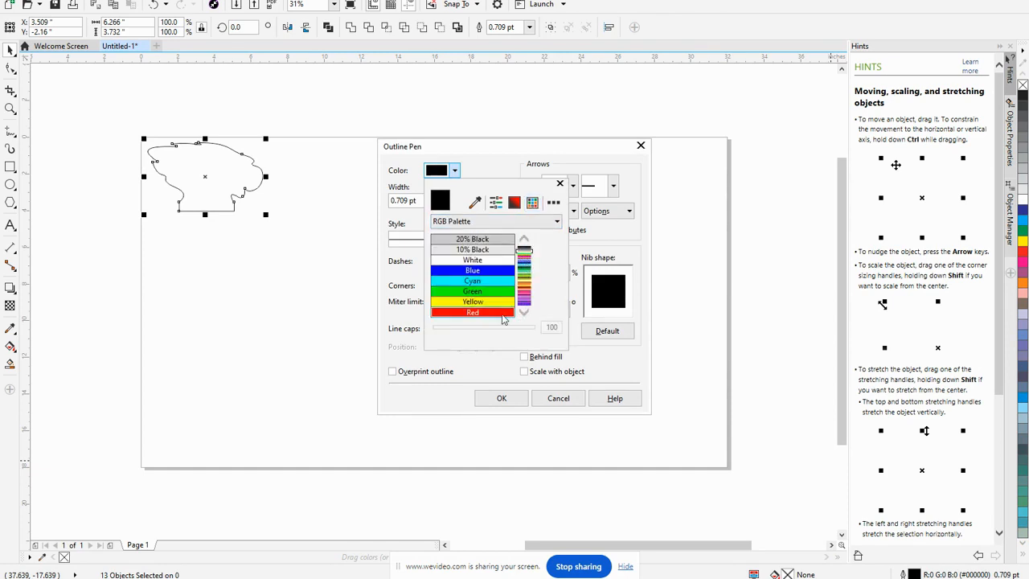
{"action": "left_click", "coordinate": [503, 314]}
{"action": "left_click", "coordinate": [489, 372]}
{"action": "left_click", "coordinate": [435, 200]}
{"action": "left_click", "coordinate": [406, 211]}
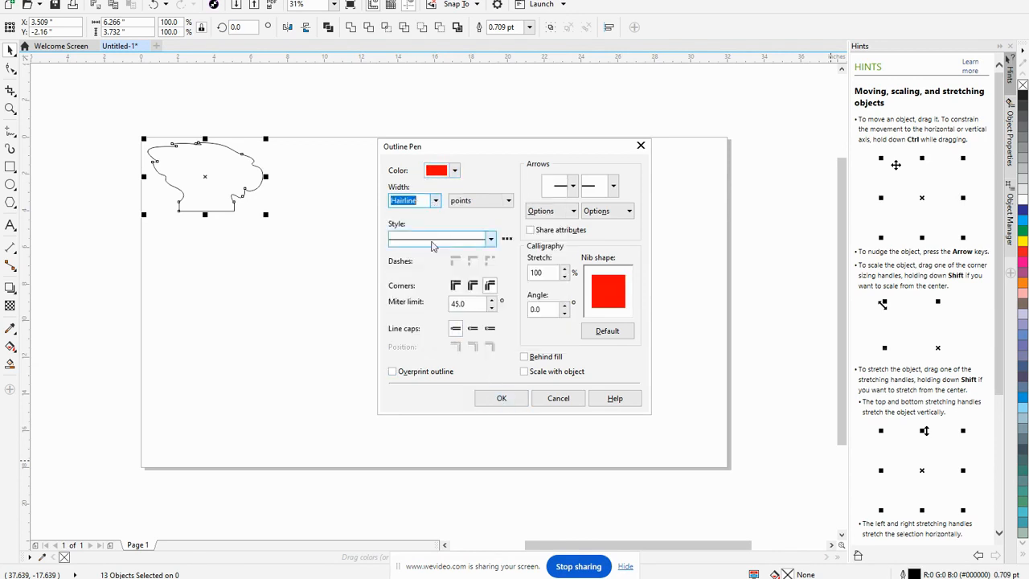
{"action": "left_click", "coordinate": [492, 397]}
{"action": "left_click", "coordinate": [437, 329]}
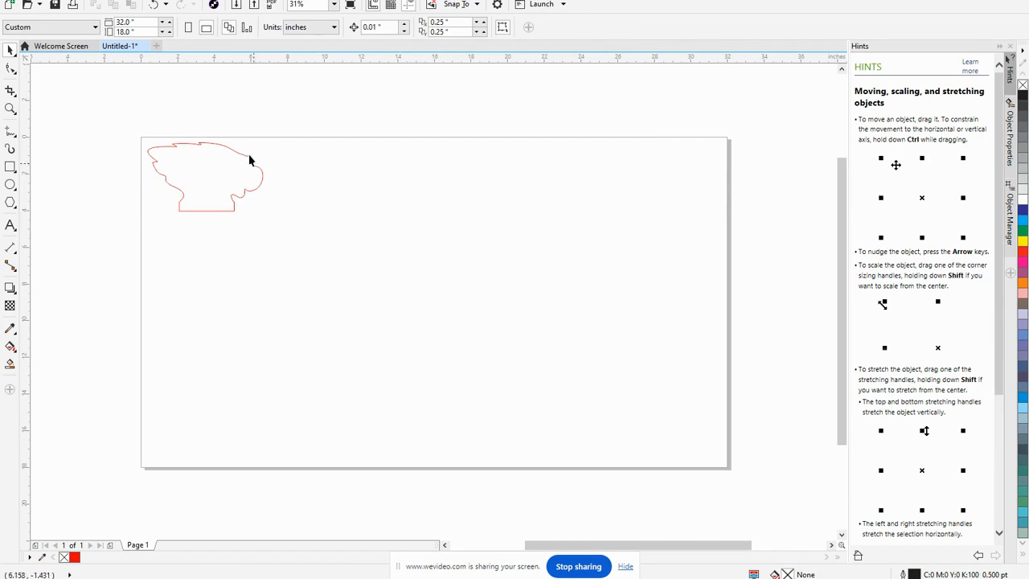
Bring the eagle logo PNG from the Logos folder onto the page beside the red outline.
{"action": "scroll", "coordinate": [209, 179], "scroll_direction": "up", "scroll_amount": 1}
{"action": "scroll", "coordinate": [209, 180], "scroll_direction": "up", "scroll_amount": 1}
{"action": "scroll", "coordinate": [208, 182], "scroll_direction": "down", "scroll_amount": 1}
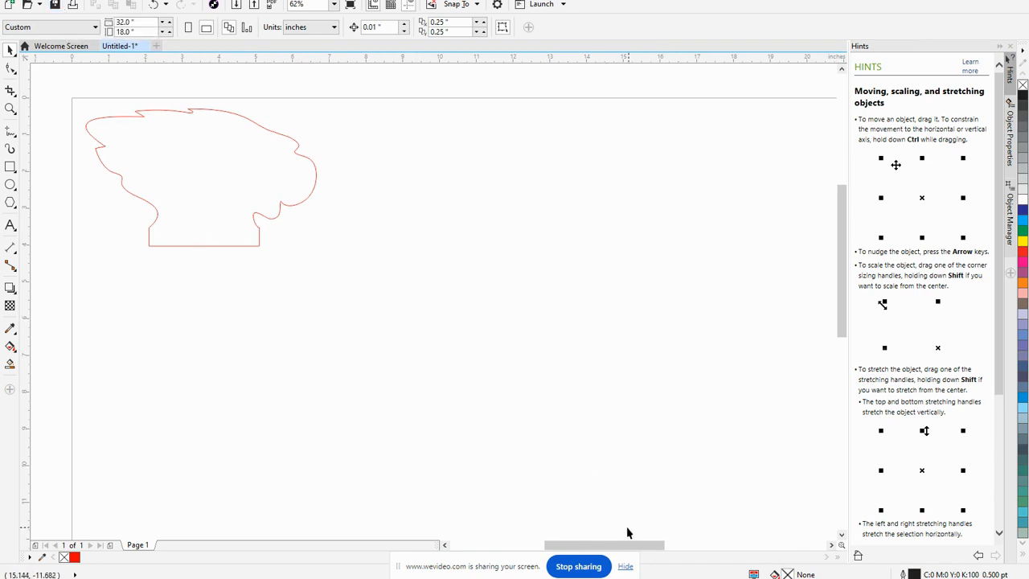
{"action": "key", "text": "alt+Tab"}
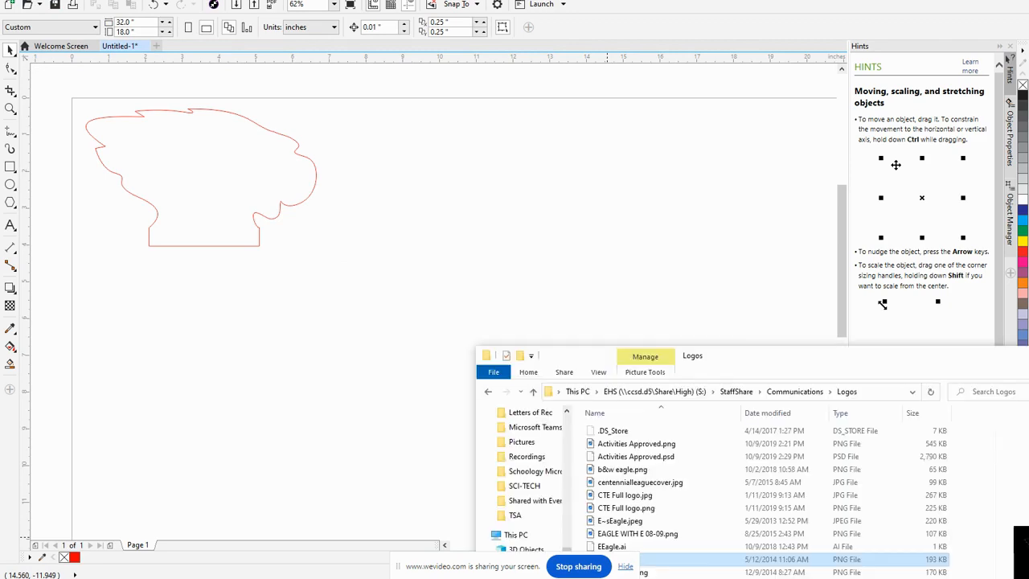
{"action": "left_click_drag", "start_coordinate": [687, 563], "coordinate": [561, 289]}
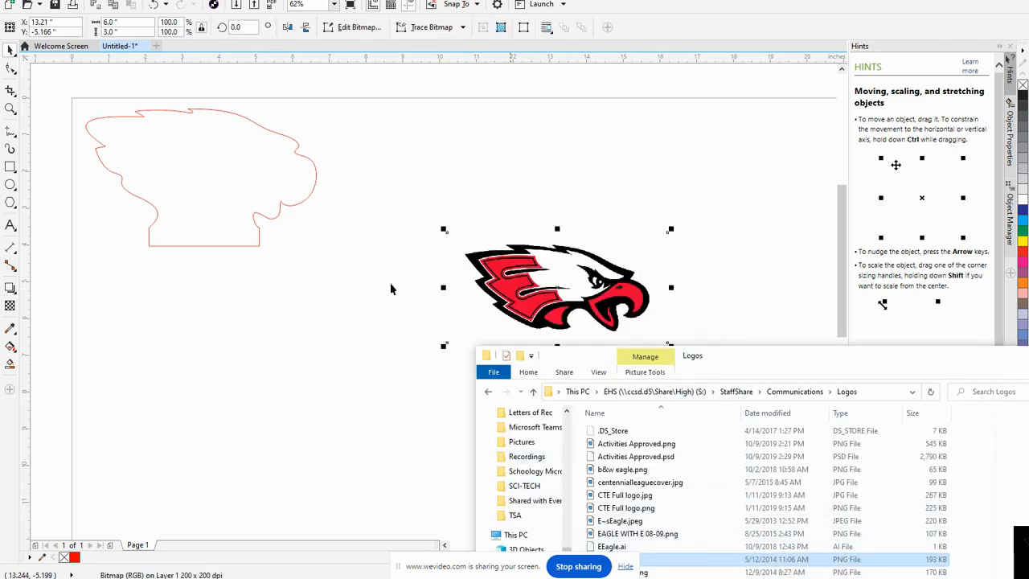
{"action": "left_click", "coordinate": [380, 334]}
Move the eagle logo inside the red outline and enlarge it to about 7.1 inches wide.
{"action": "left_click", "coordinate": [582, 305]}
{"action": "left_click_drag", "start_coordinate": [569, 320], "coordinate": [185, 184]}
{"action": "left_click_drag", "start_coordinate": [290, 210], "coordinate": [332, 234]}
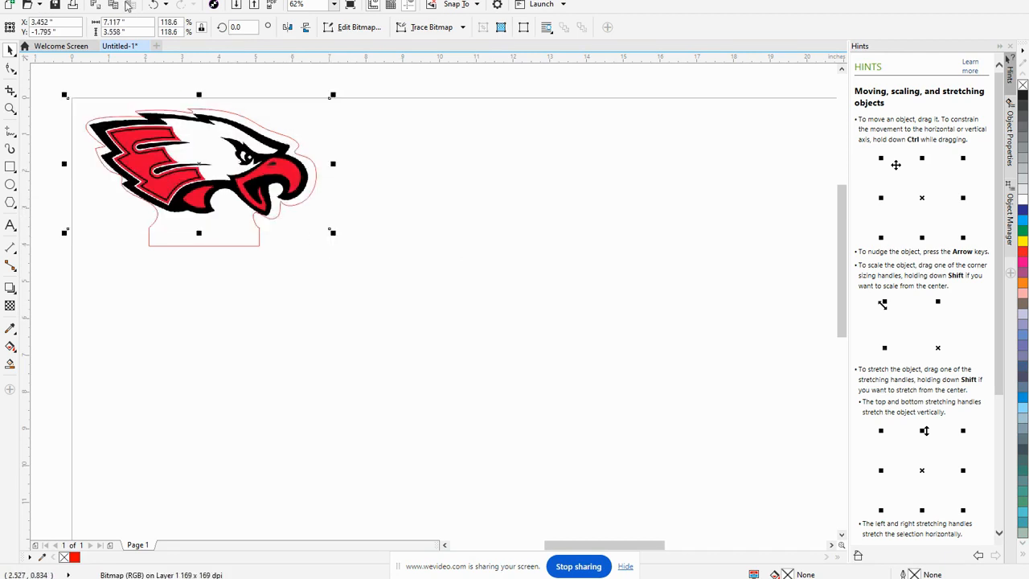
Set the logo's width to 7 inches and nudge it right to about X 3.602 inches within the outline.
{"action": "left_click", "coordinate": [121, 22]}
{"action": "type", "text": "7"}
{"action": "key", "text": "Return"}
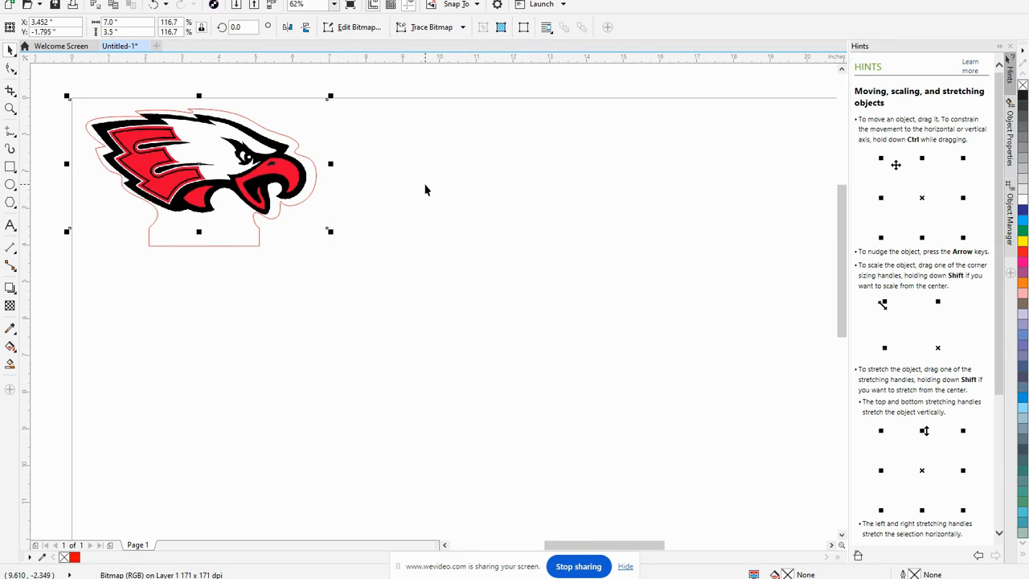
{"action": "key", "text": "Right"}
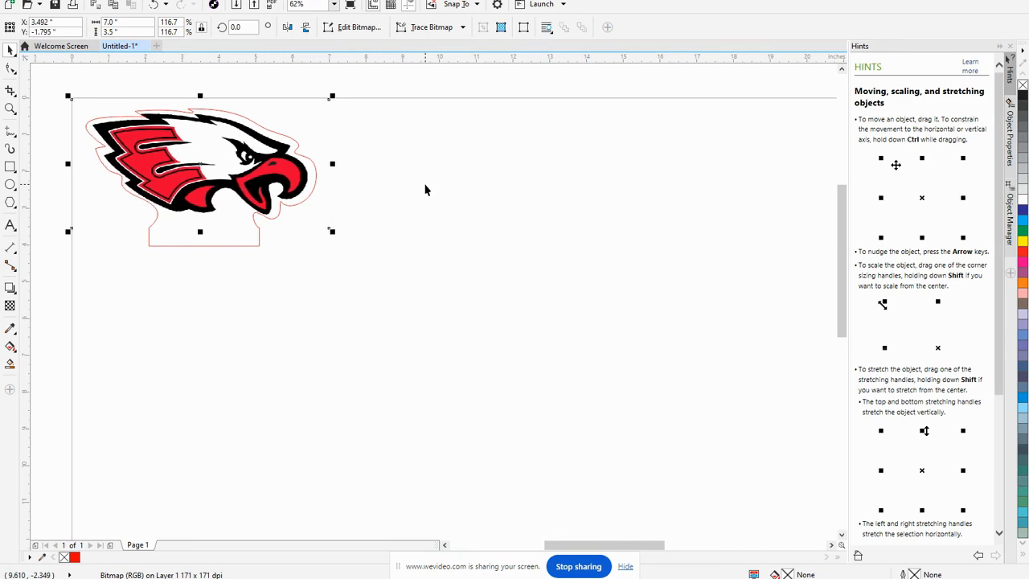
{"action": "key", "text": "Right"}
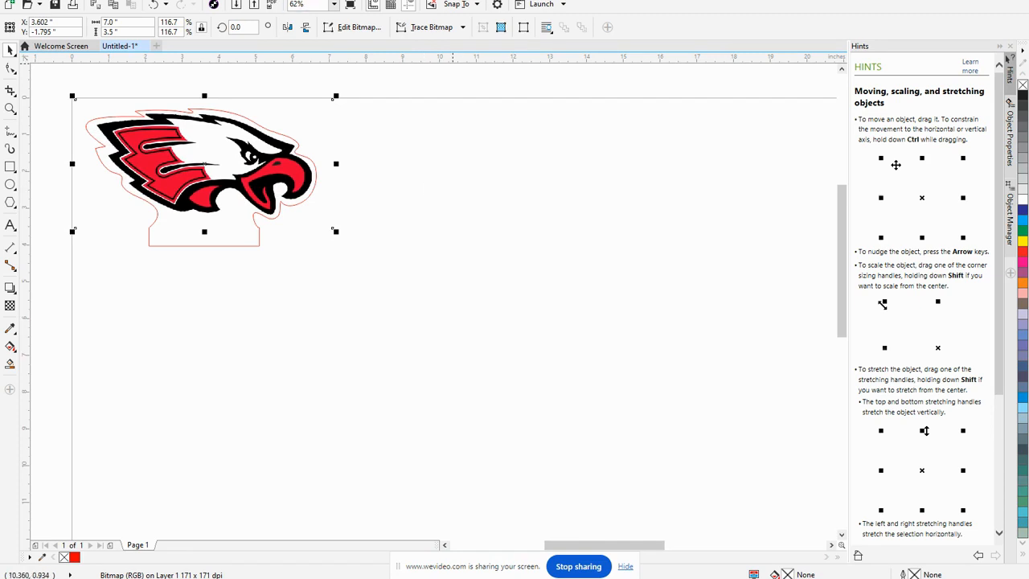
Desaturate the eagle logo bitmap to grayscale.
{"action": "left_click", "coordinate": [156, 0]}
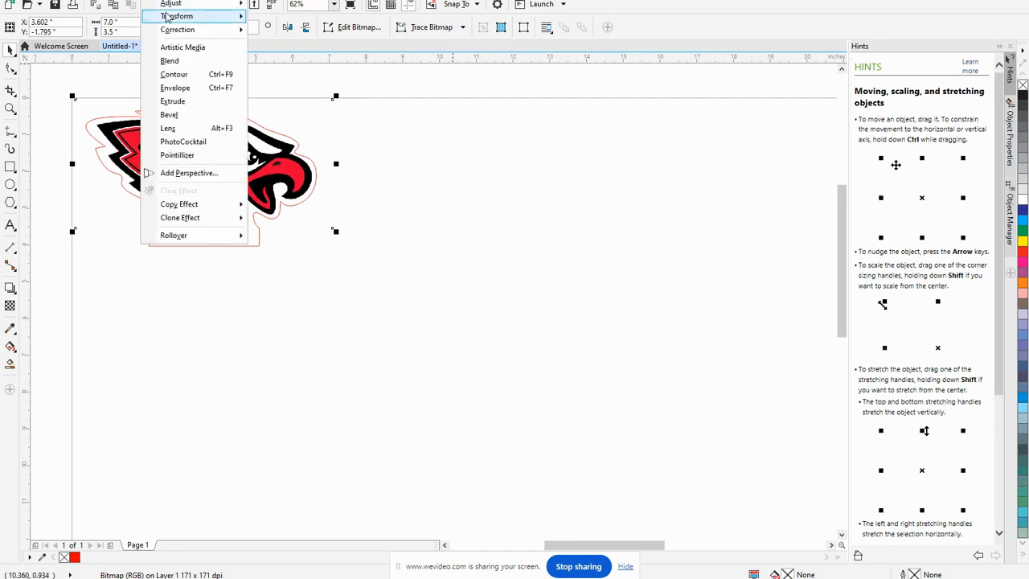
{"action": "mouse_move", "coordinate": [168, 7]}
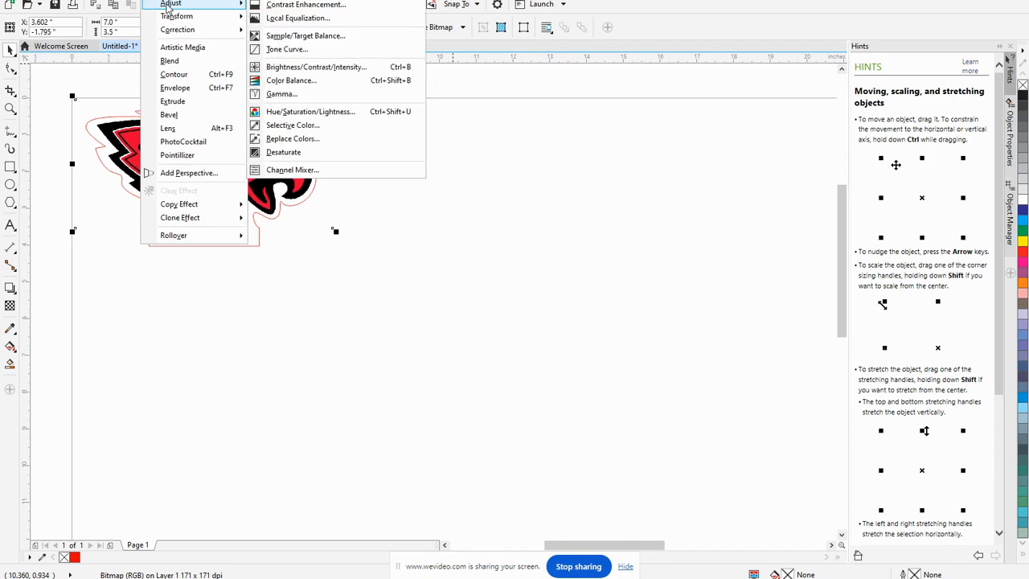
{"action": "left_click", "coordinate": [285, 153]}
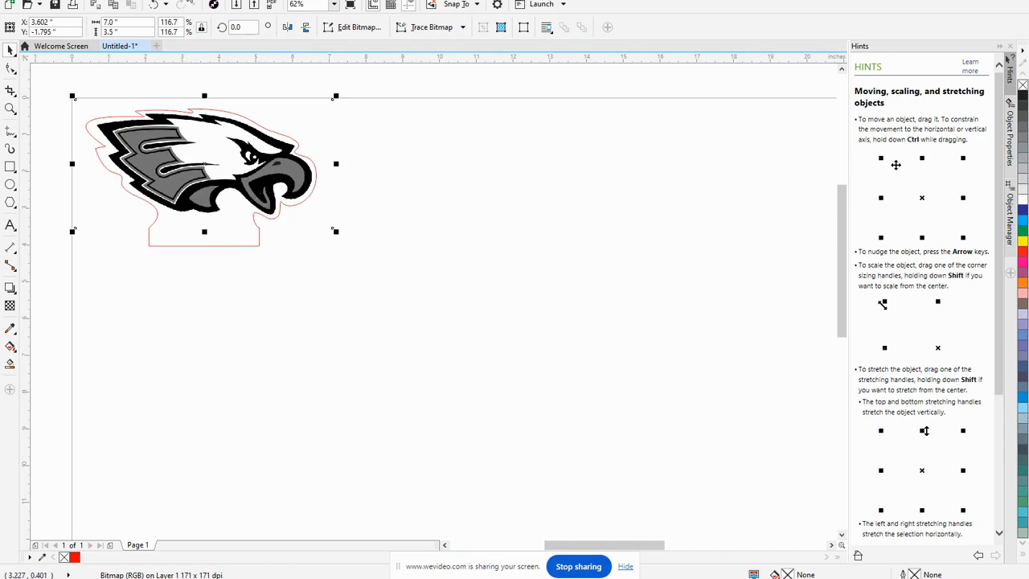
Adjust the logo bitmap's brightness to 9, contrast to 100 and intensity to -9.
{"action": "left_click", "coordinate": [155, 0]}
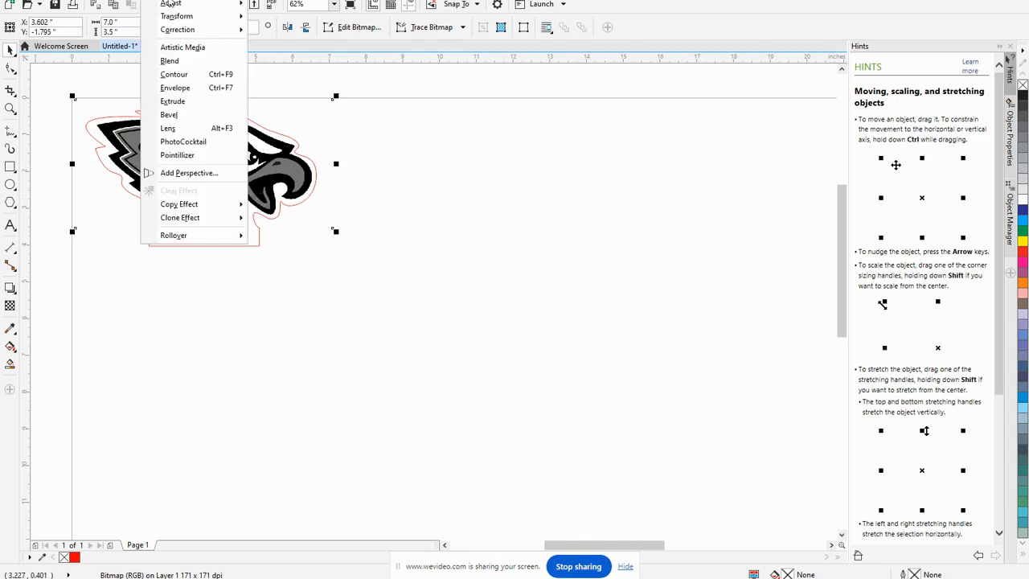
{"action": "mouse_move", "coordinate": [172, 4]}
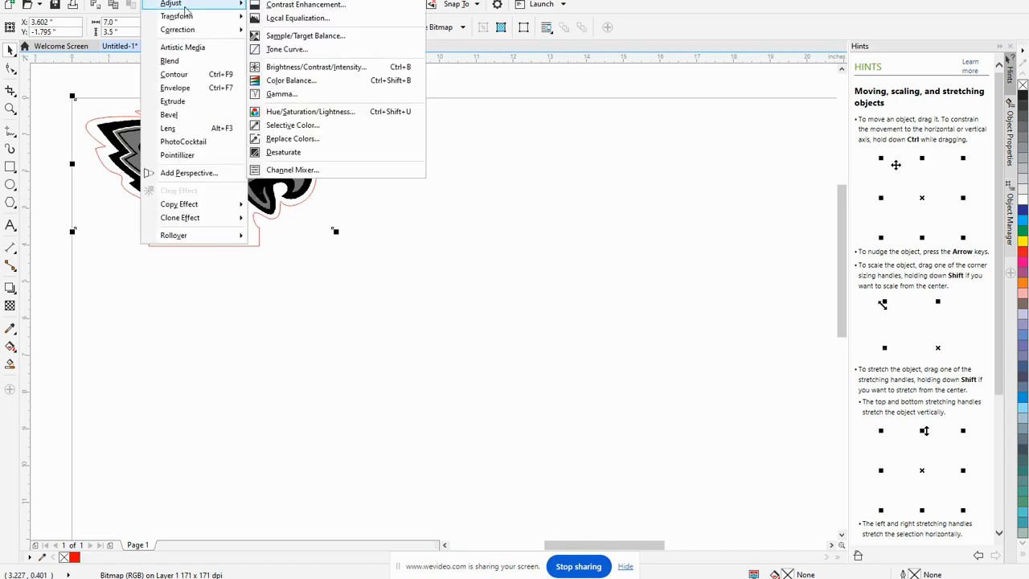
{"action": "left_click", "coordinate": [327, 67]}
{"action": "left_click_drag", "start_coordinate": [569, 215], "coordinate": [649, 154]}
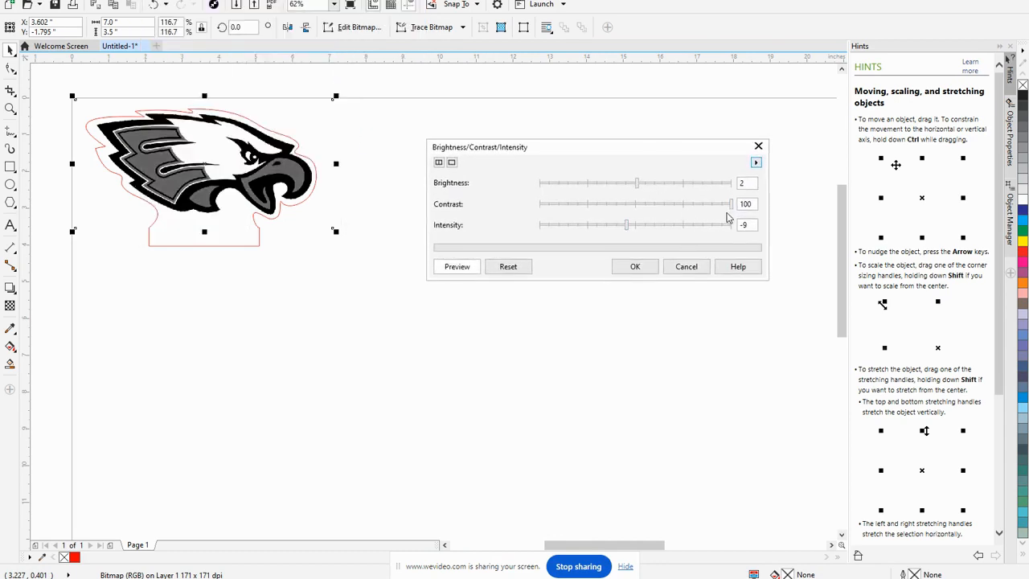
{"action": "left_click", "coordinate": [467, 269]}
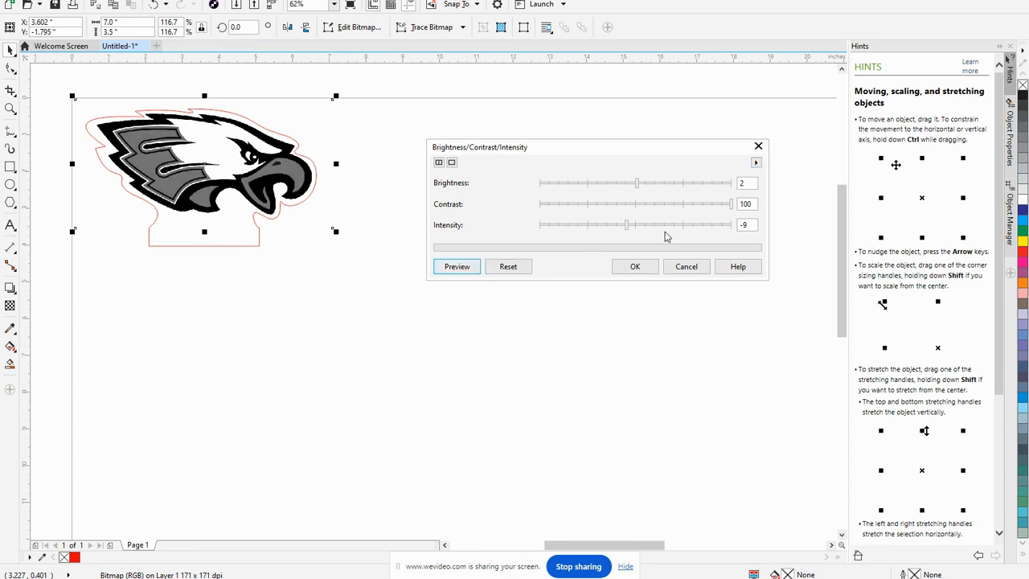
{"action": "left_click", "coordinate": [739, 203]}
{"action": "left_click_drag", "start_coordinate": [638, 184], "coordinate": [645, 187]}
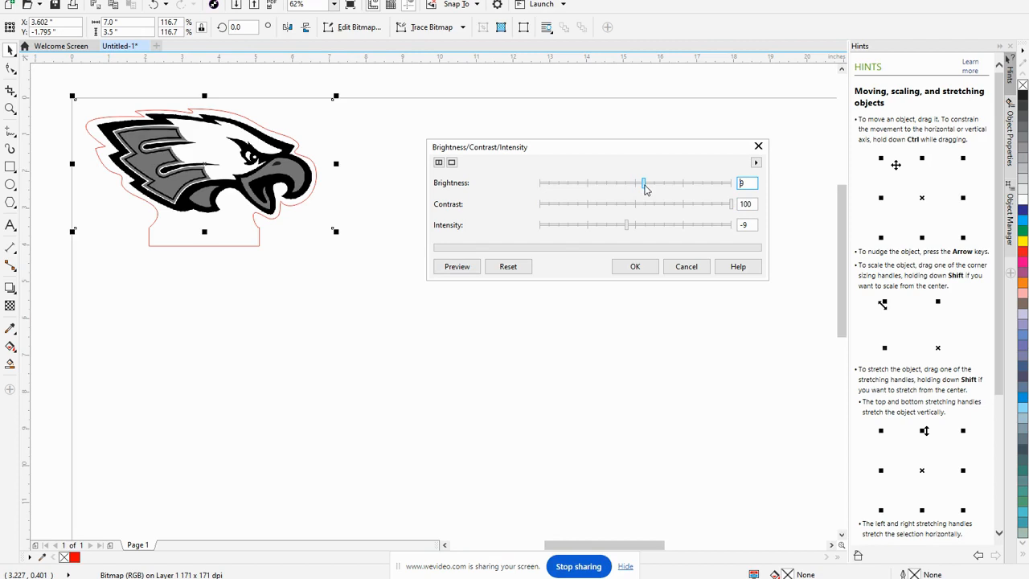
{"action": "left_click", "coordinate": [634, 267]}
{"action": "left_click", "coordinate": [430, 287]}
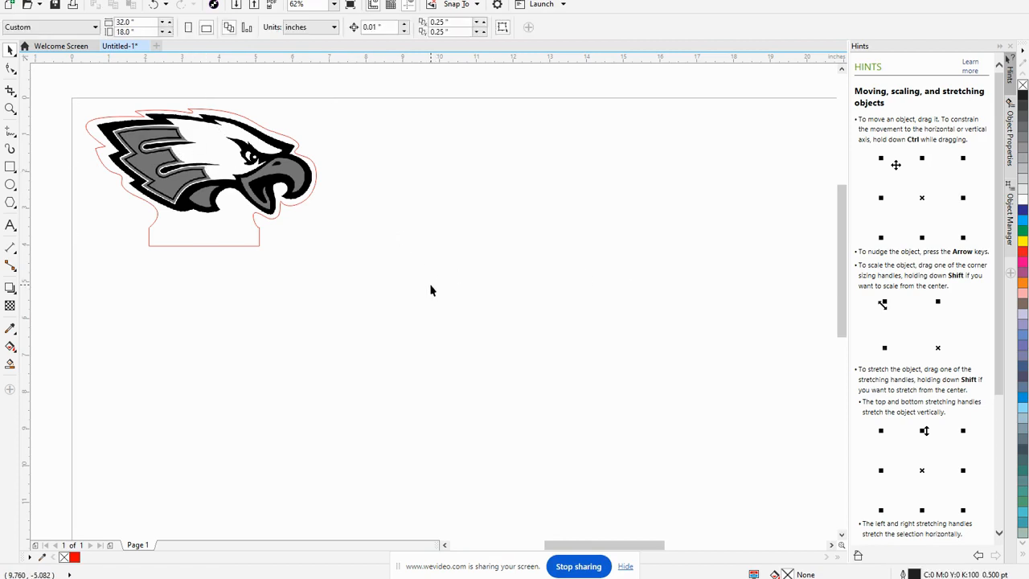
Mirror the eagle logo and its red outline together horizontally.
{"action": "left_click_drag", "start_coordinate": [52, 78], "coordinate": [448, 362]}
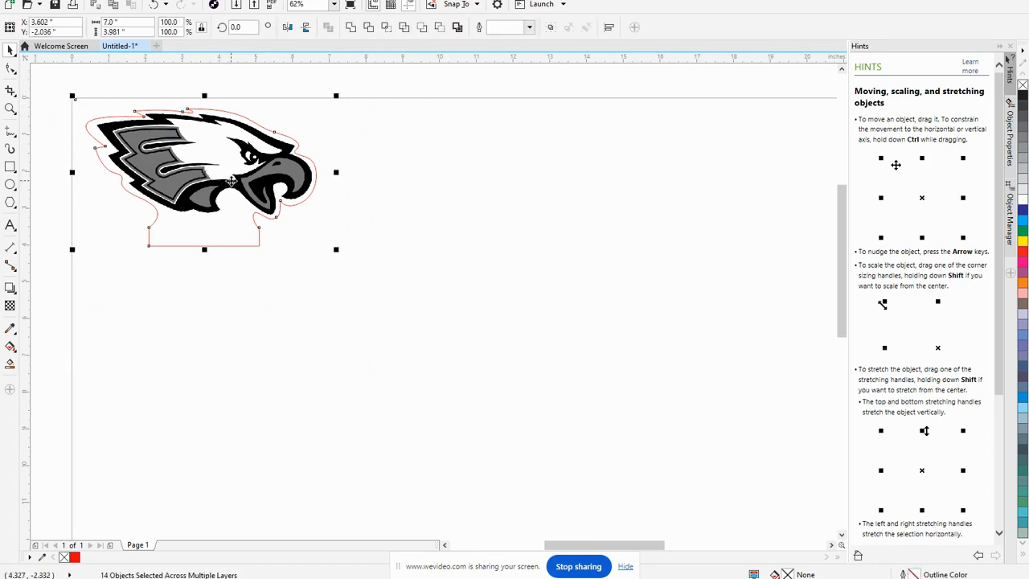
{"action": "left_click", "coordinate": [287, 29]}
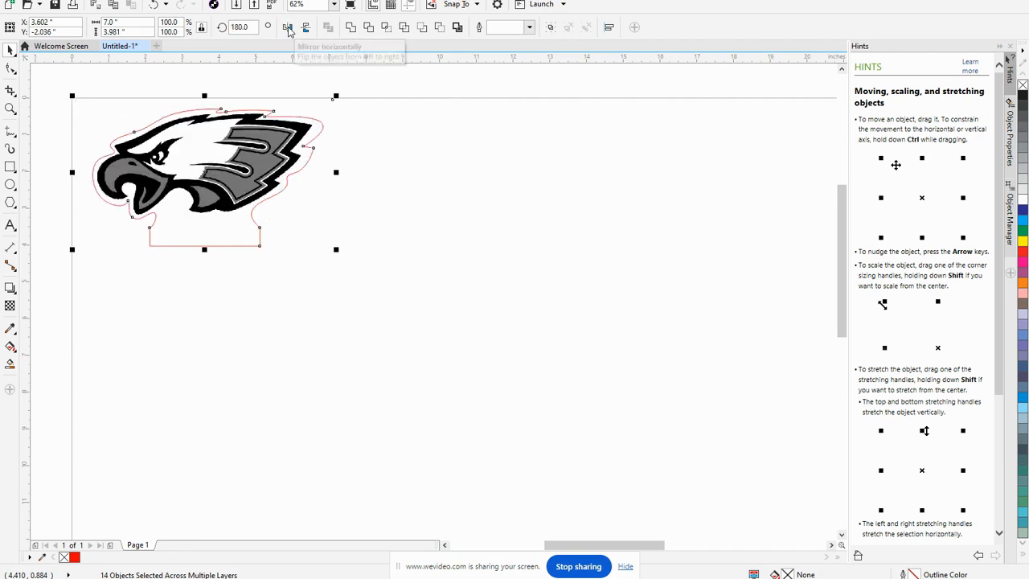
{"action": "left_click", "coordinate": [453, 214]}
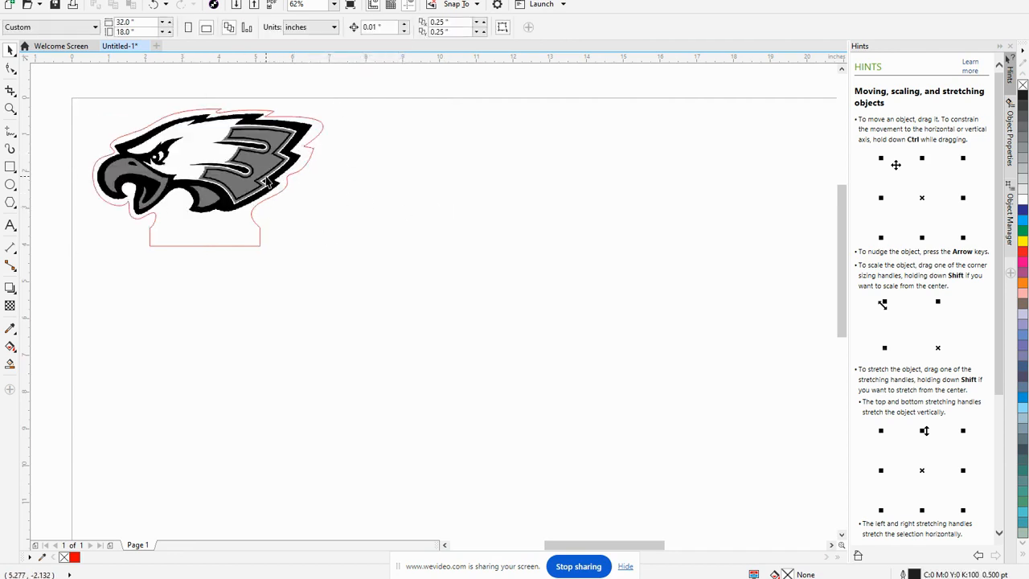